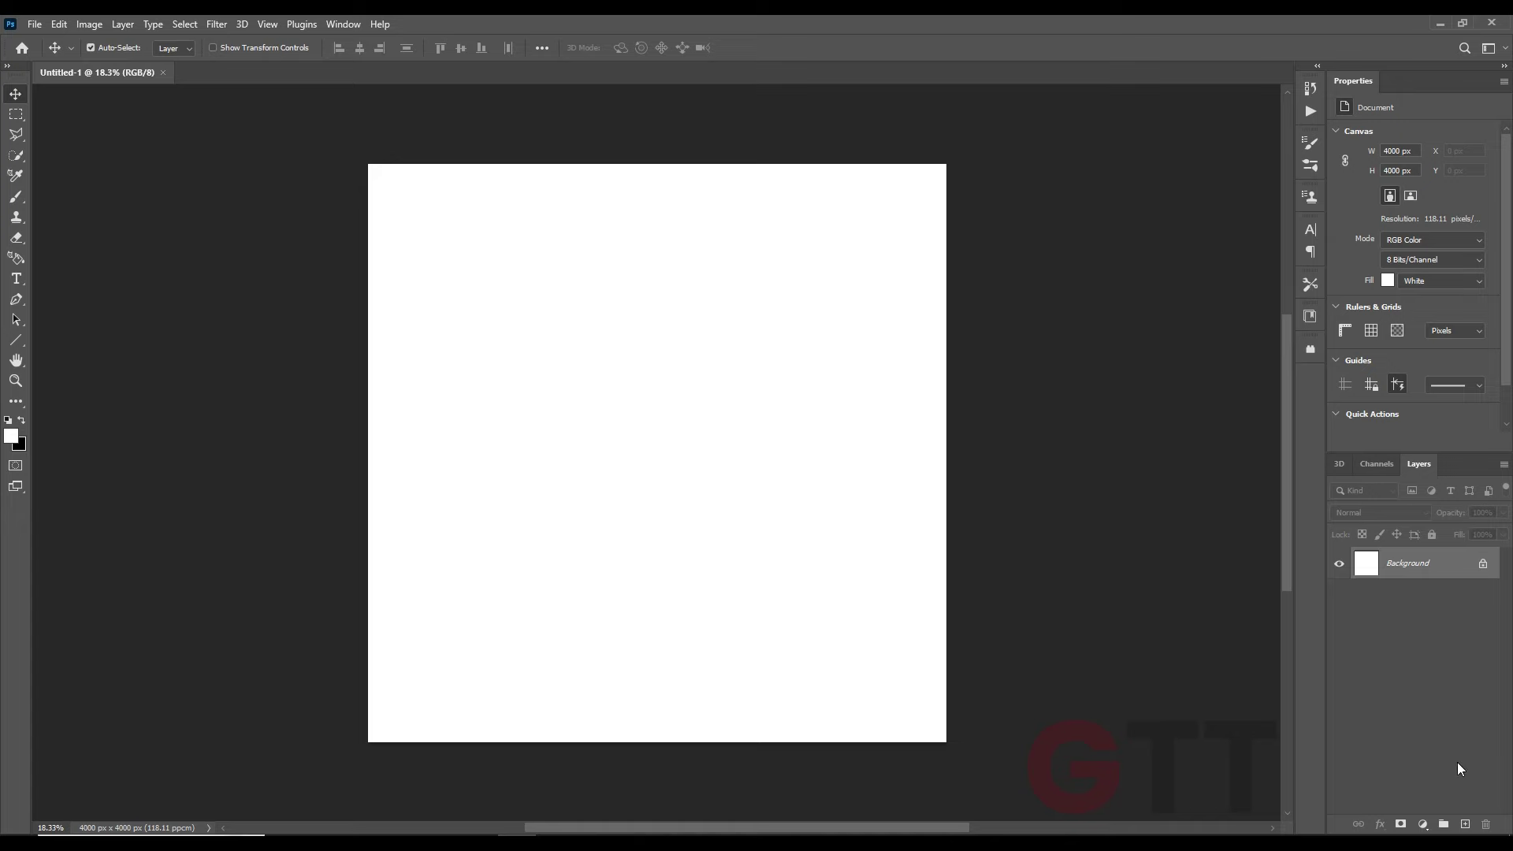
Add a new layer and fill it with a yellow radial gradient from the canvas centre
click(1465, 824)
key(g)
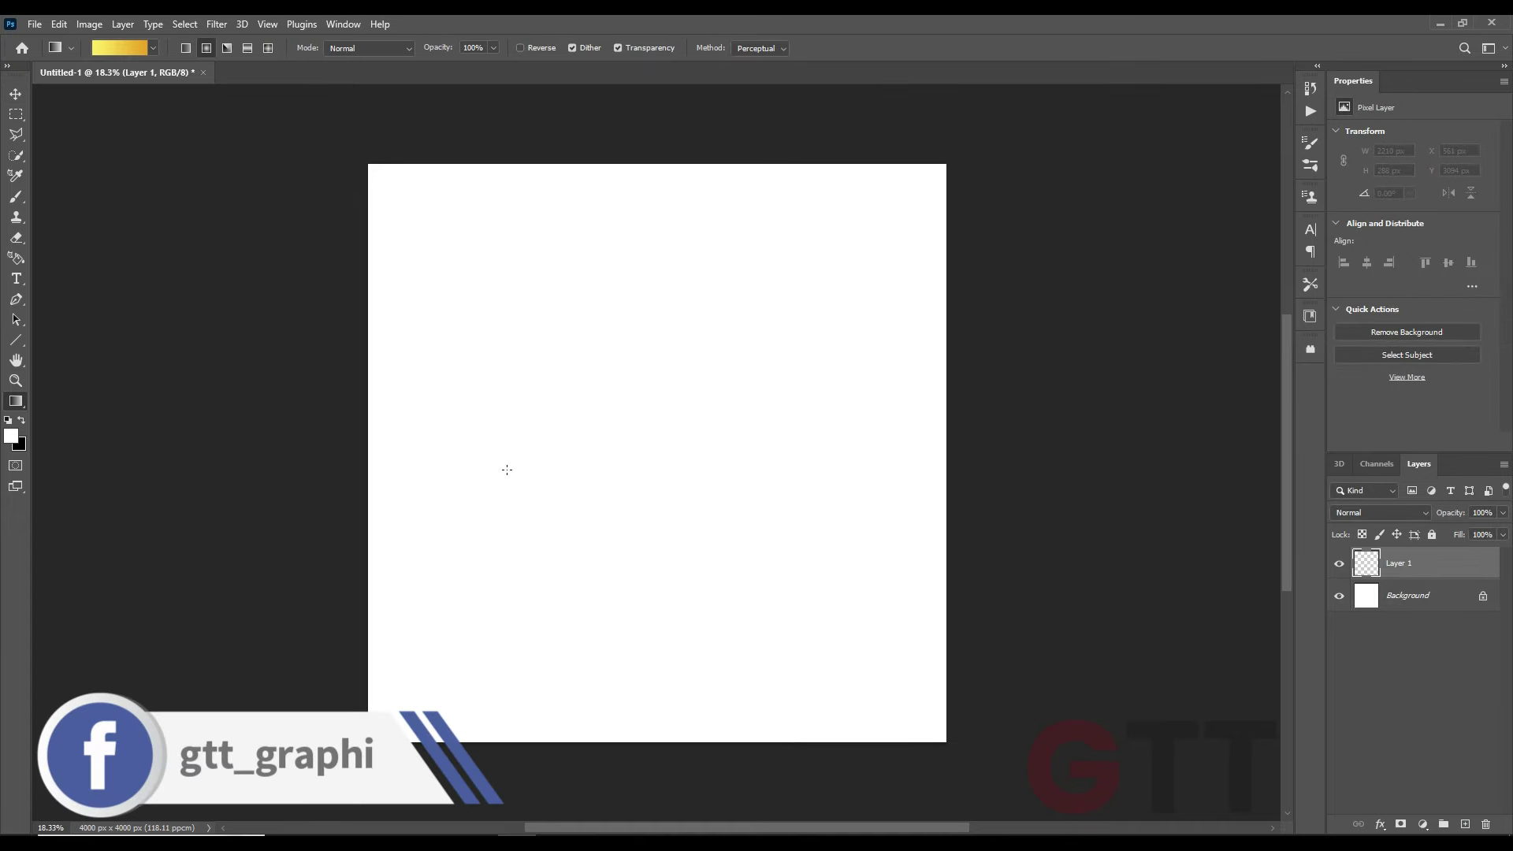
drag(953, 150, 952, 150)
drag(678, 439, 996, 91)
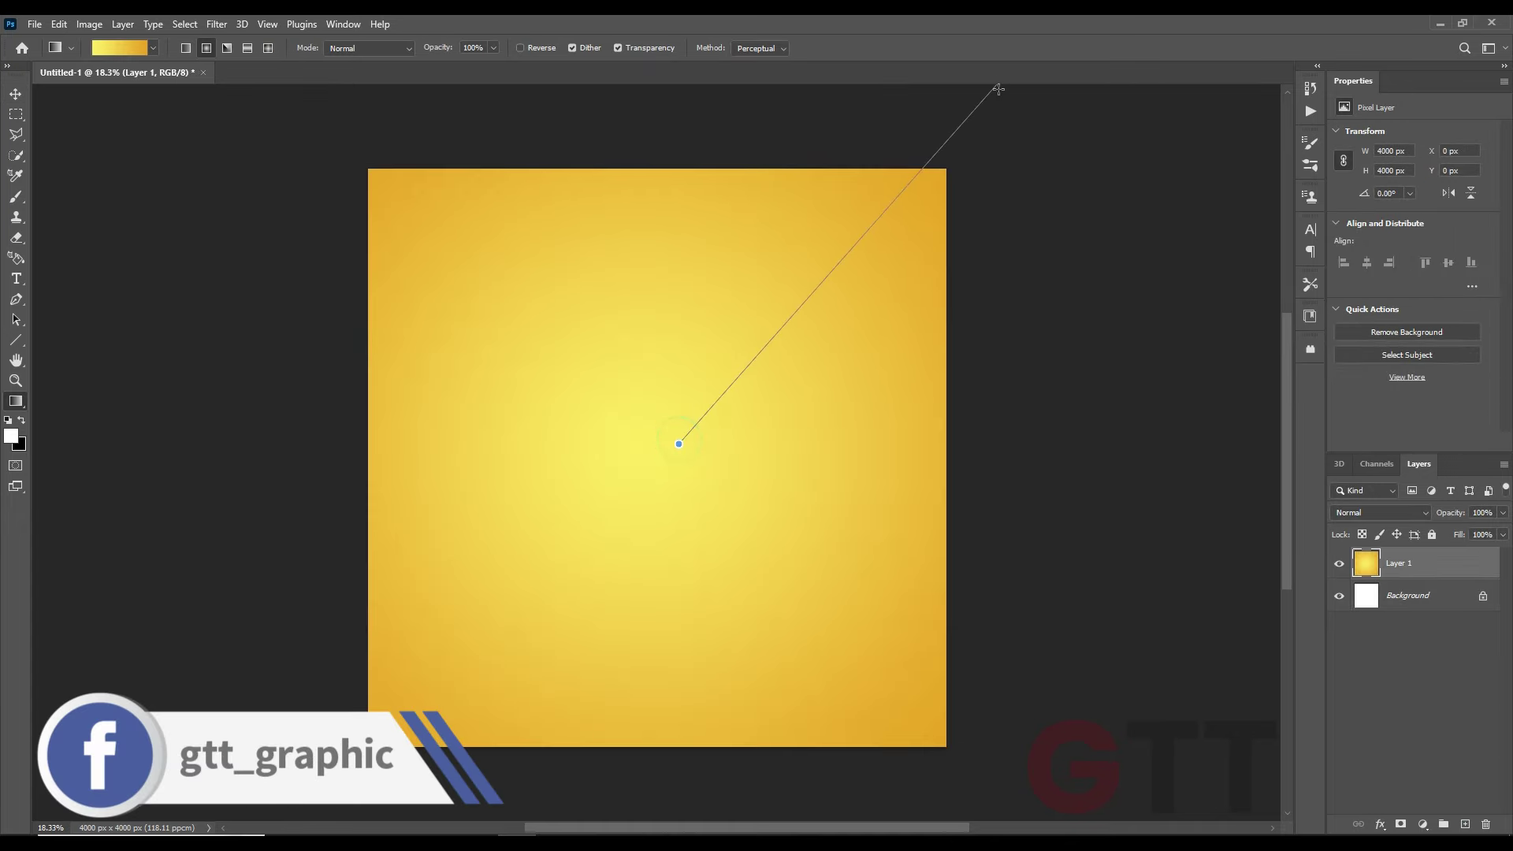
Drag the Storia mango shake bottle onto the canvas and tilt it clockwise
key(v)
drag(191, 145, 646, 506)
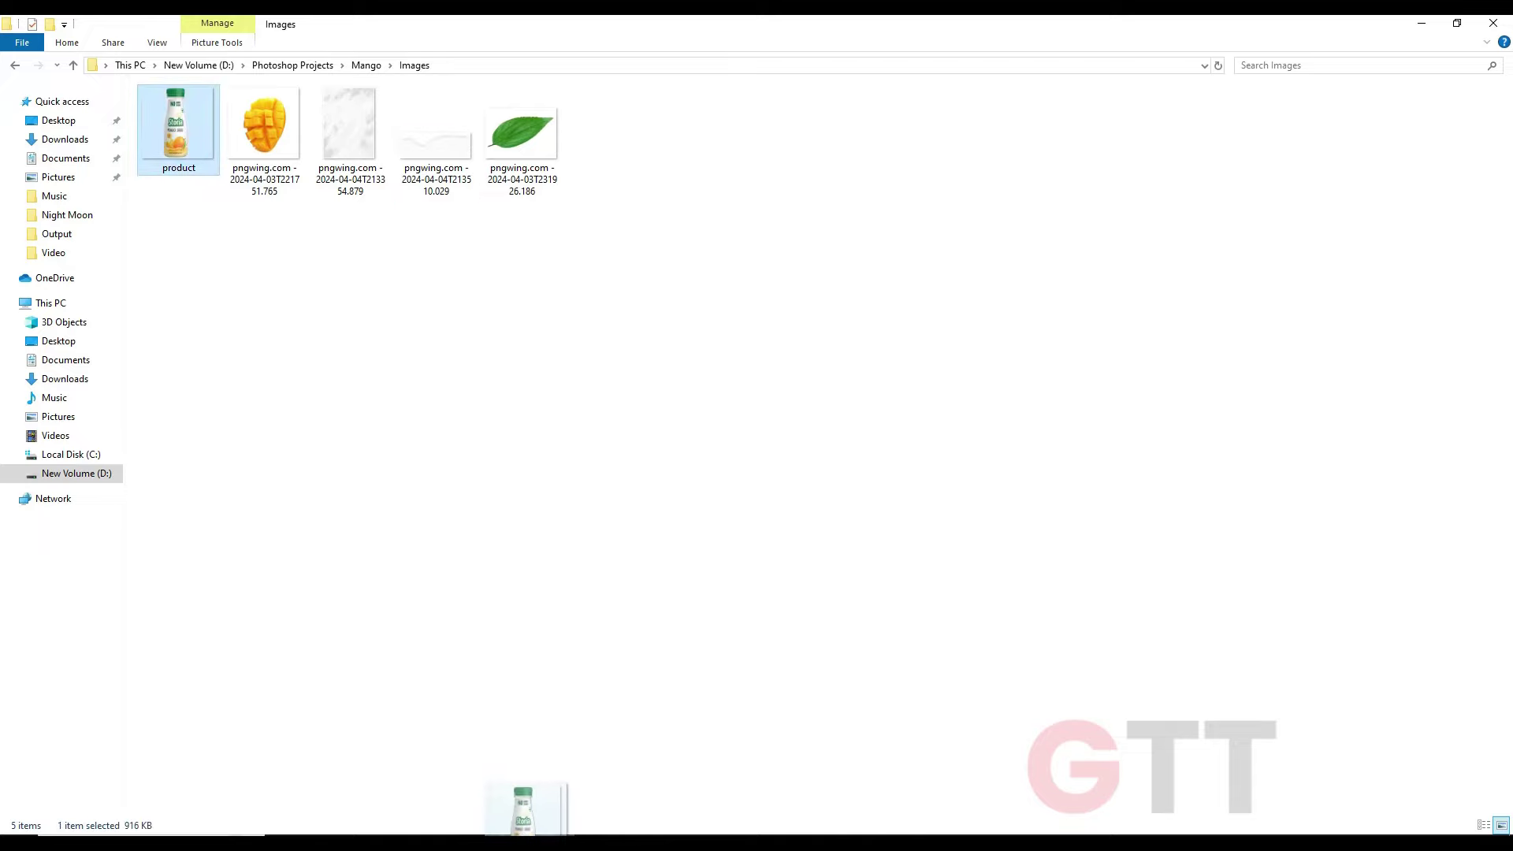
mouse_move(810, 461)
mouse_down()
mouse_move(804, 508)
mouse_move(823, 516)
mouse_up()
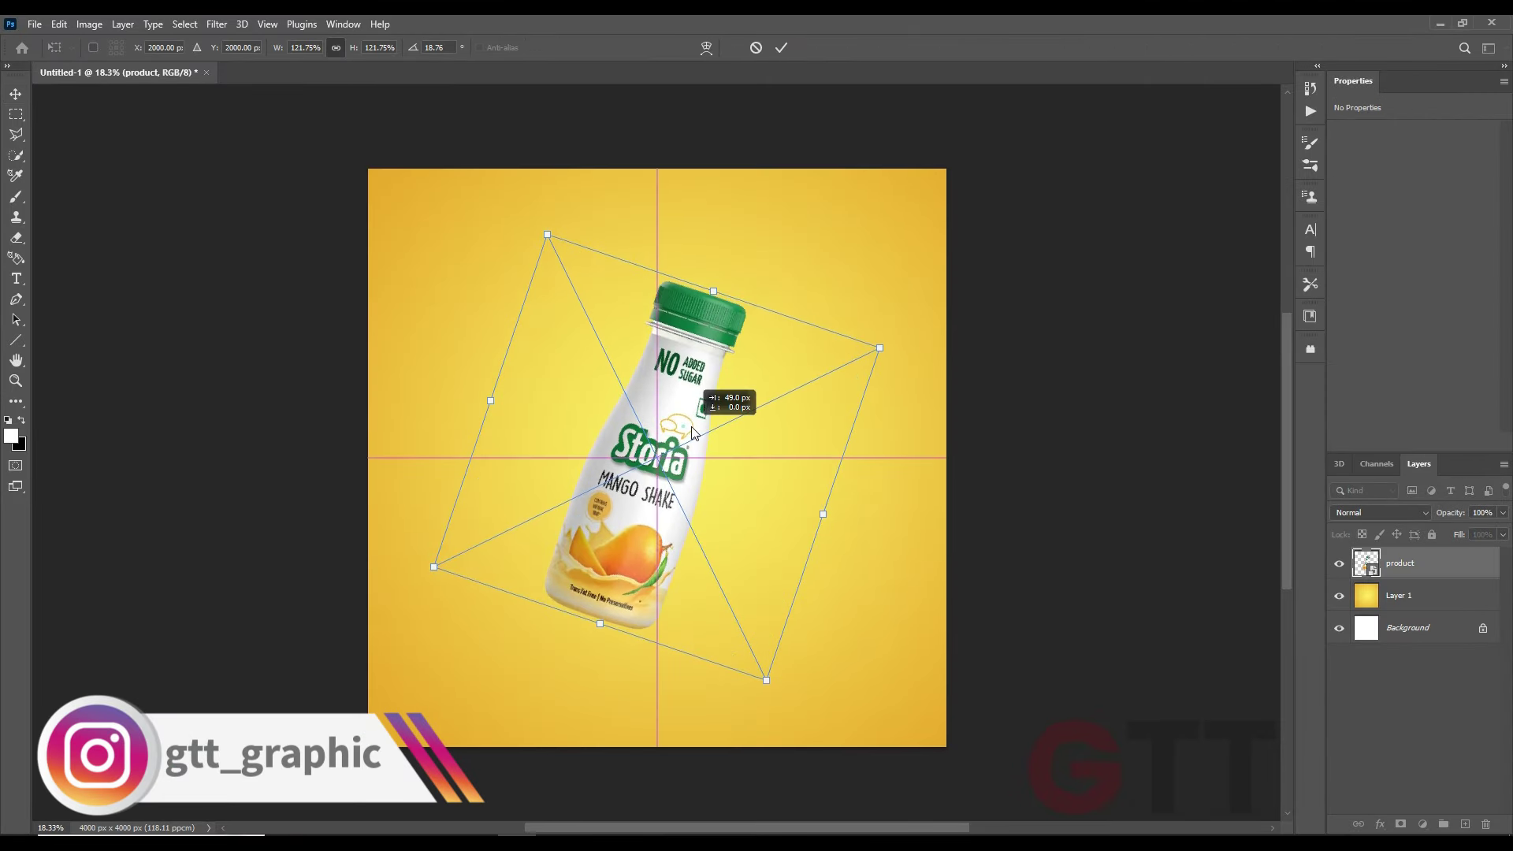
Commit the bottle's tilt and enlargement, then redraw the yellow radial gradient on Layer 1
key(Return)
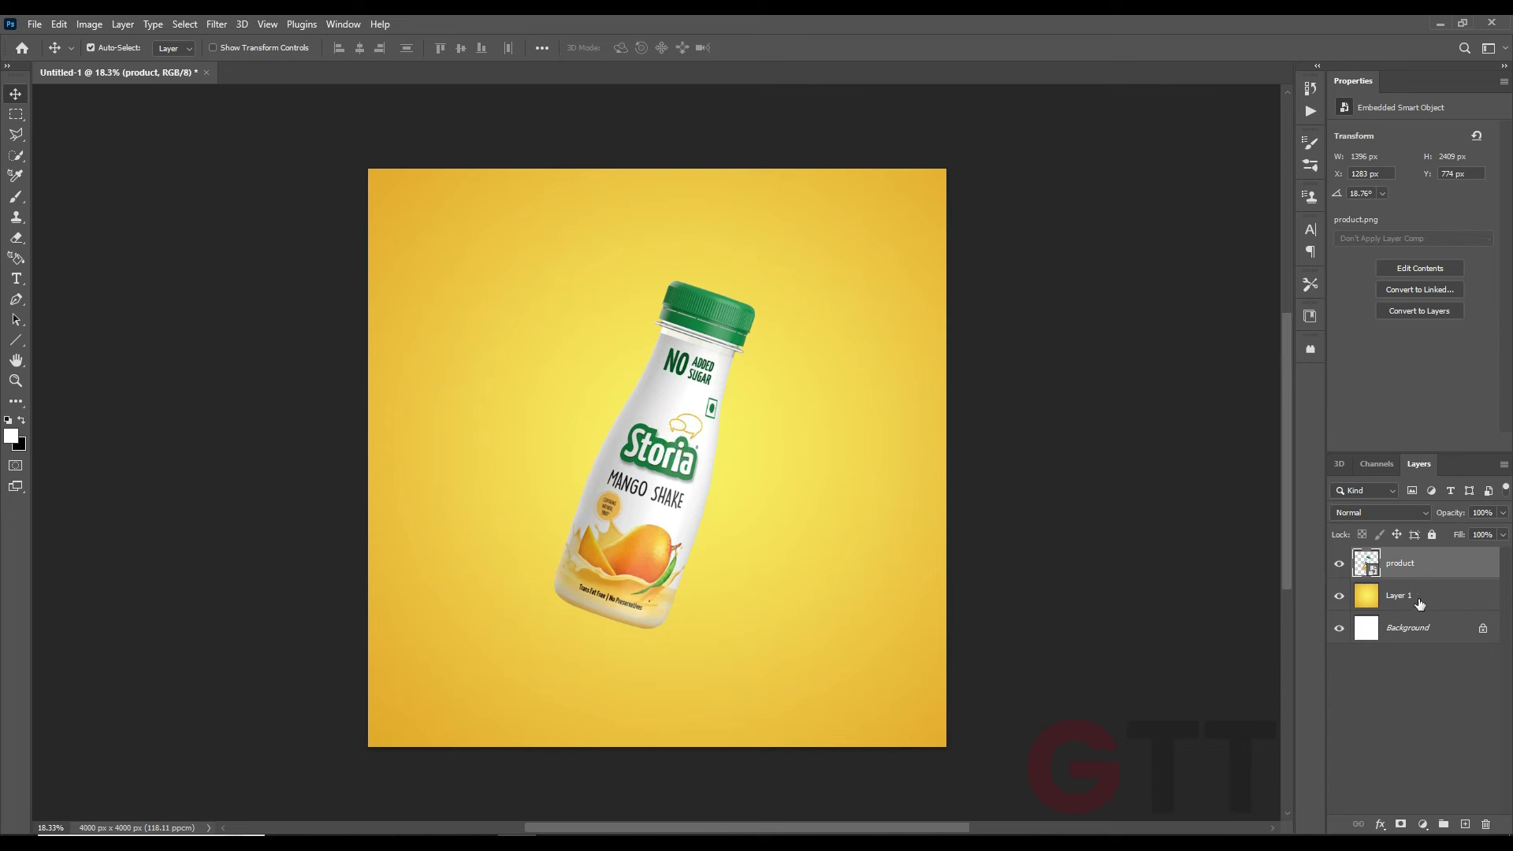
key(alt+bracketleft)
key(g)
drag(852, 233, 852, 234)
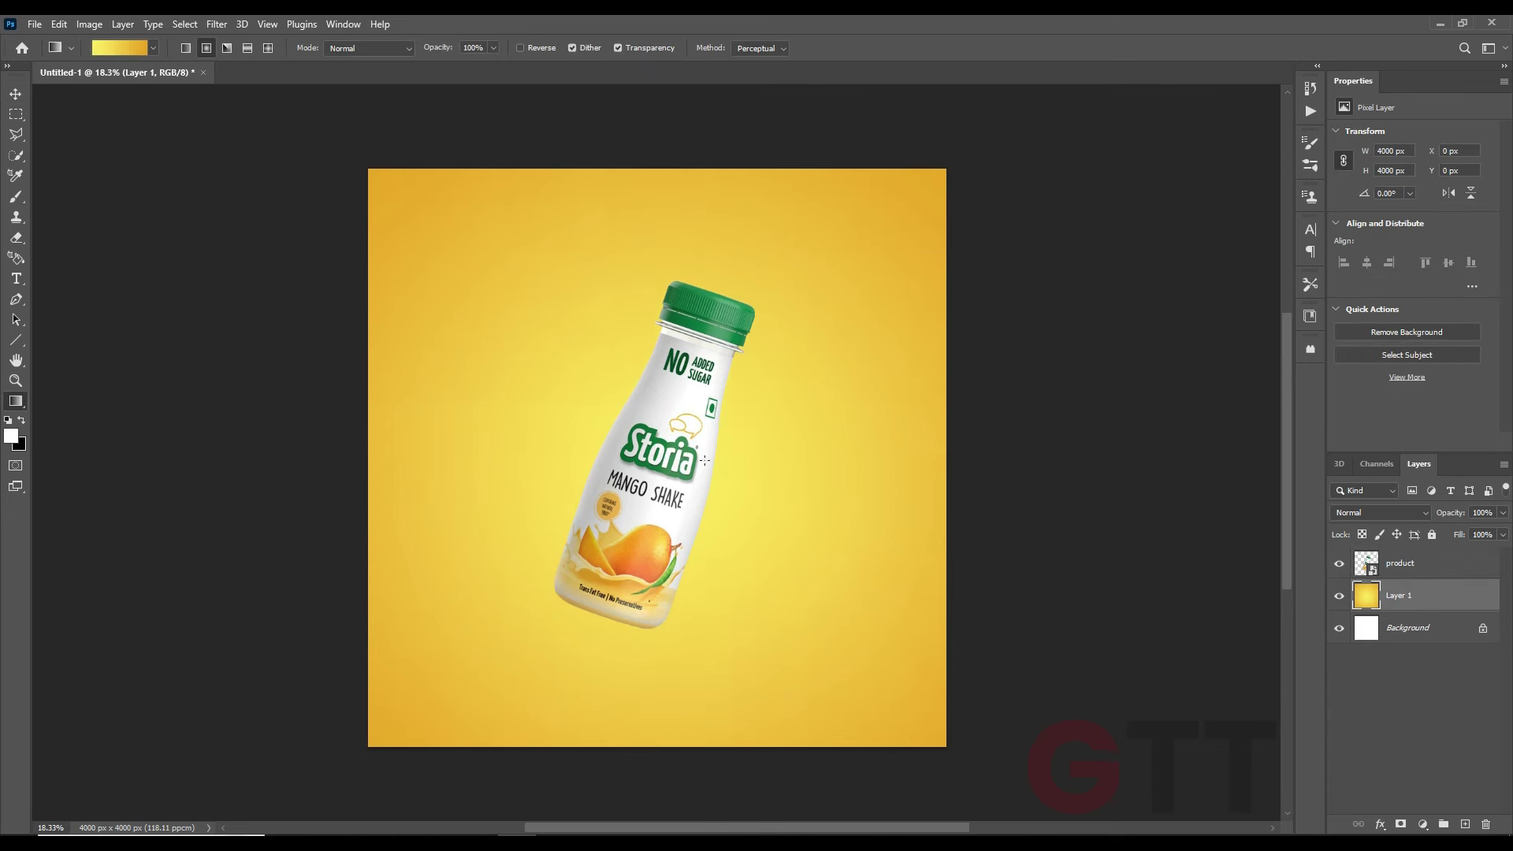
Add a new Layer 2 beneath the bottle and choose a soft brush preset
key(v)
click(654, 504)
ctrl+click(1465, 824)
key(b)
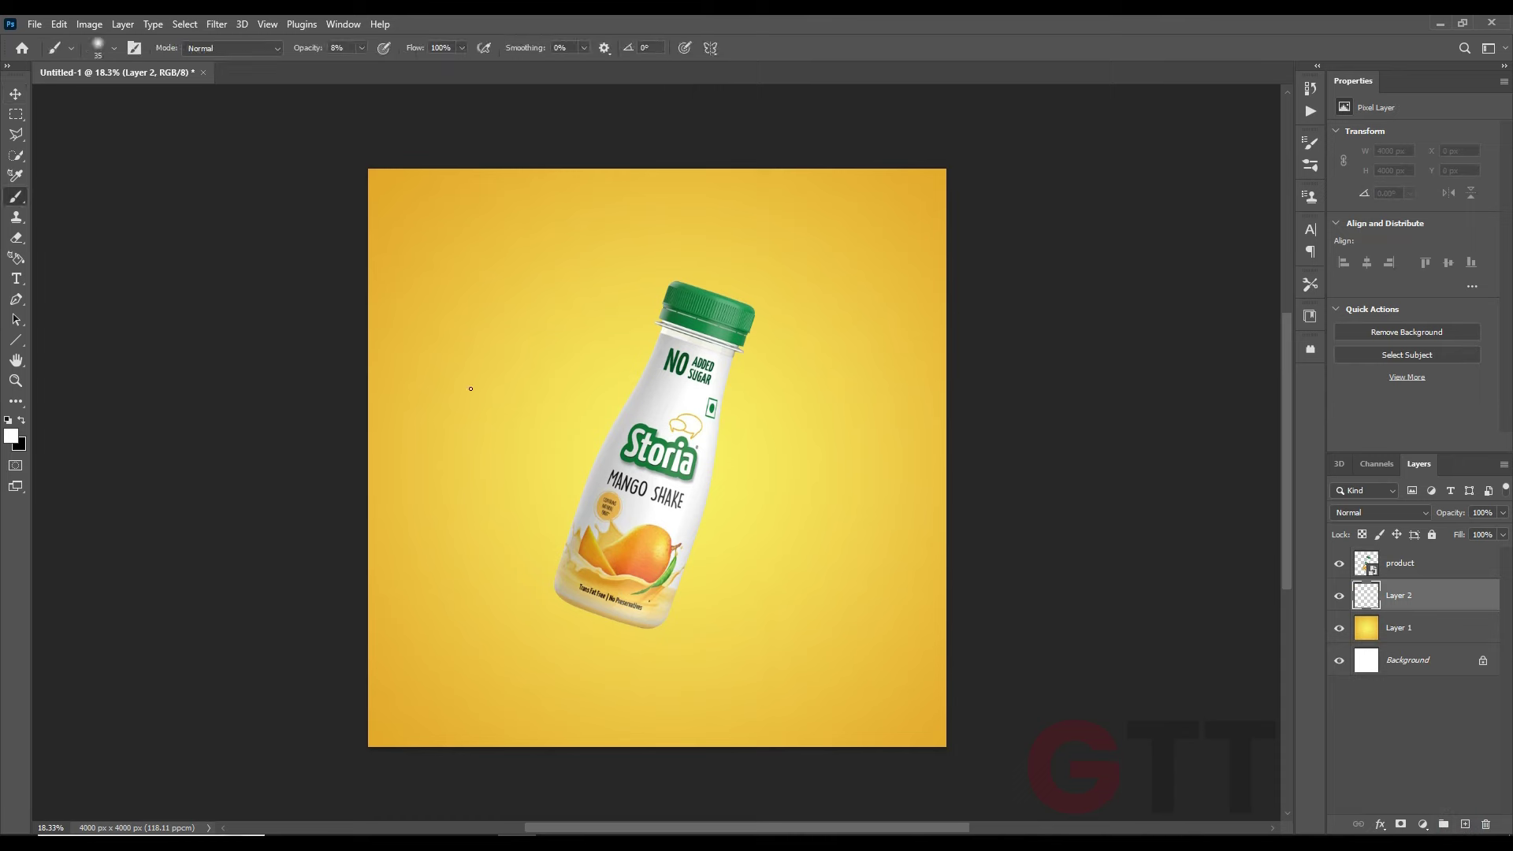
scroll(626, 549, up, 3)
right_click(627, 549)
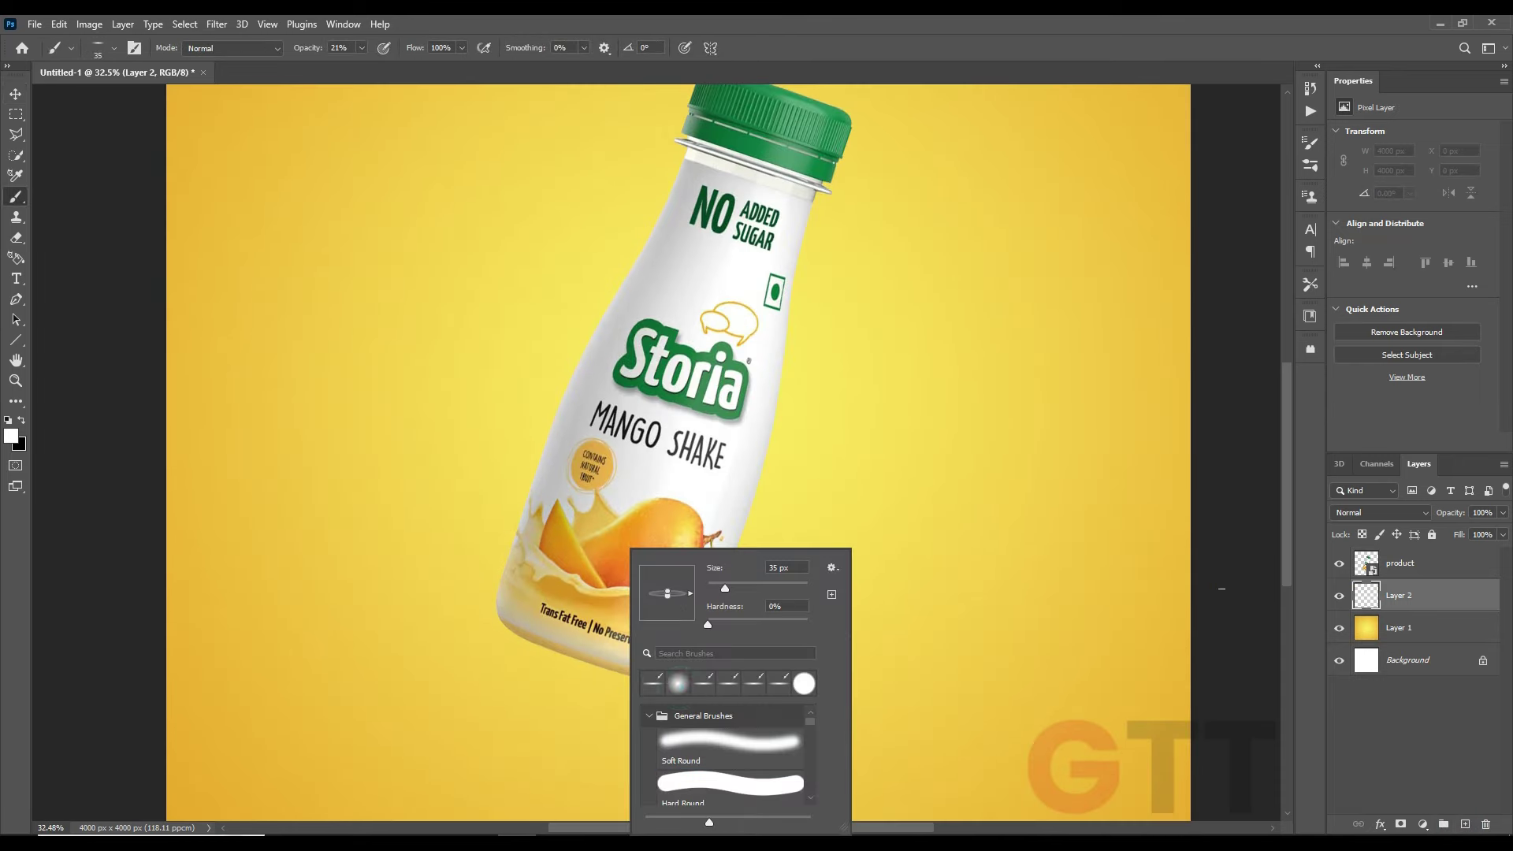
key(Escape)
Paint a soft grey shadow under the bottle with an enlarged low-opacity brush
scroll(660, 693, up, 2)
scroll(692, 597, down, 1)
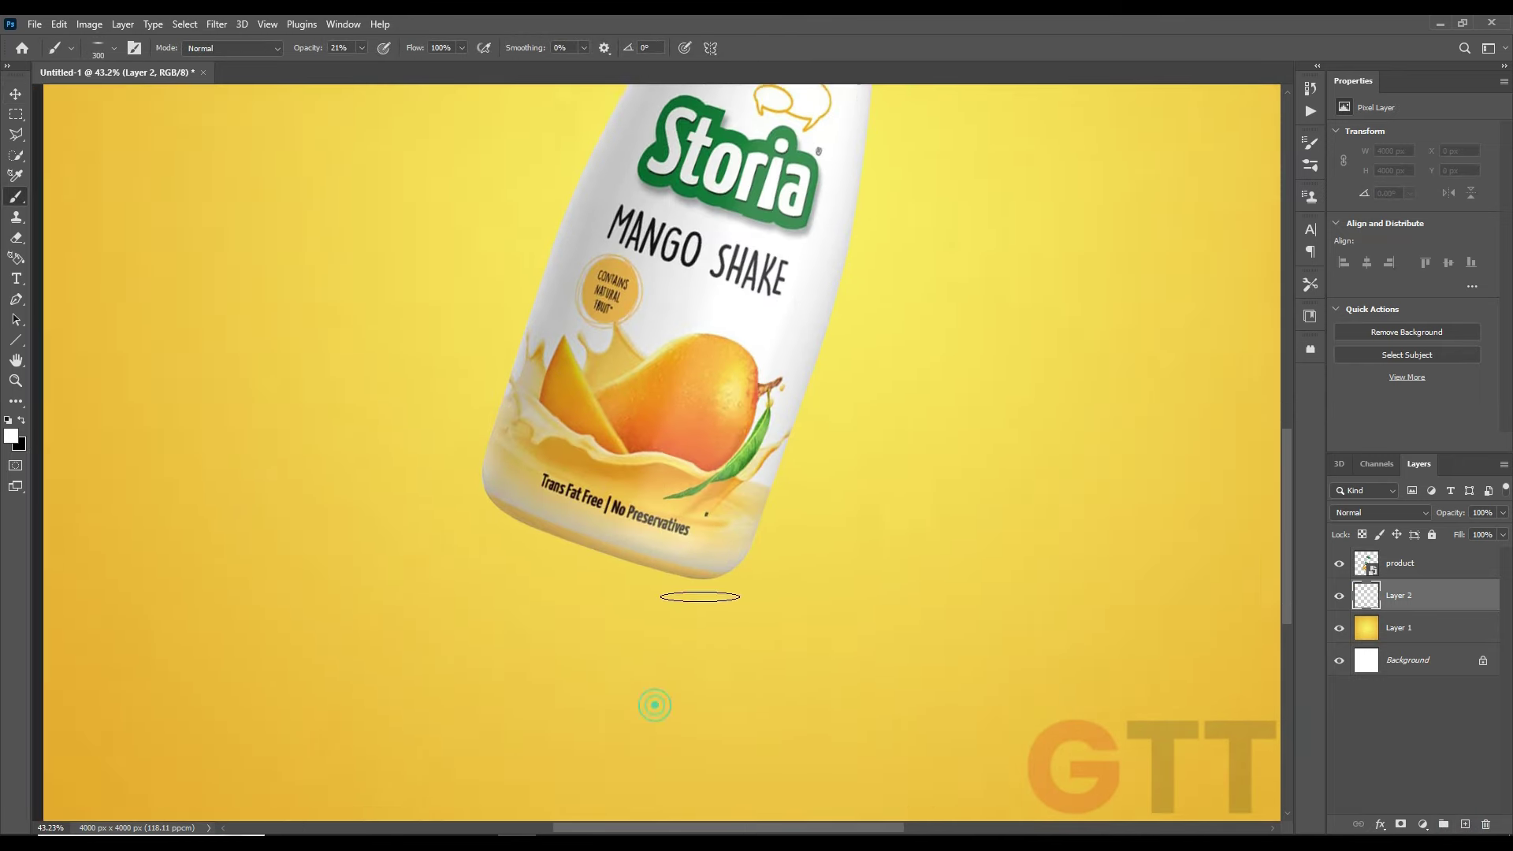
scroll(696, 592, down, 1)
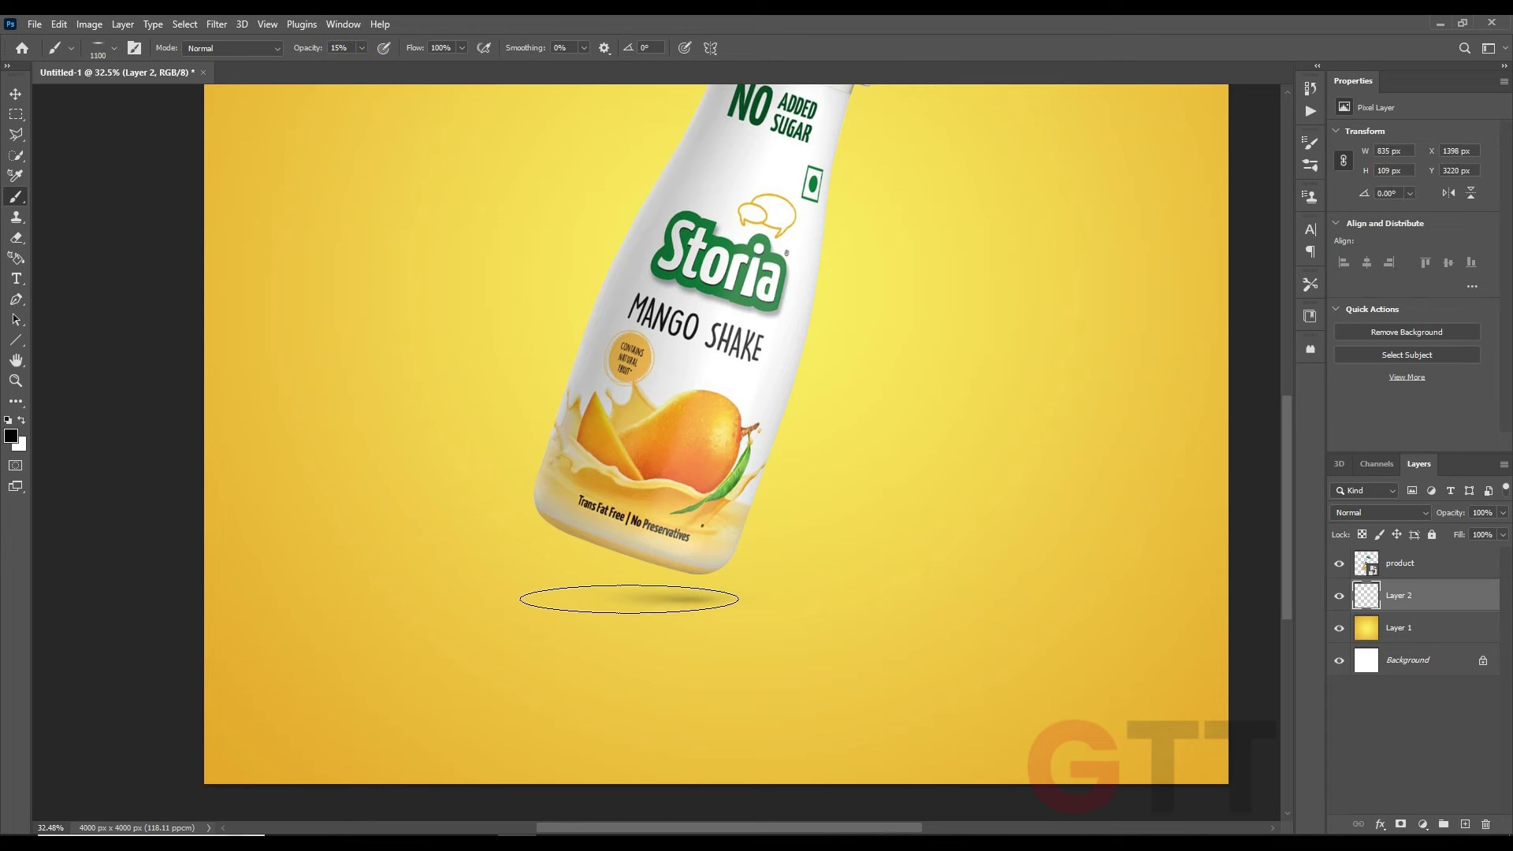
key(bracketright)
key(bracketright)
key(bracketright)
scroll(622, 606, down, 2)
scroll(559, 654, down, 3)
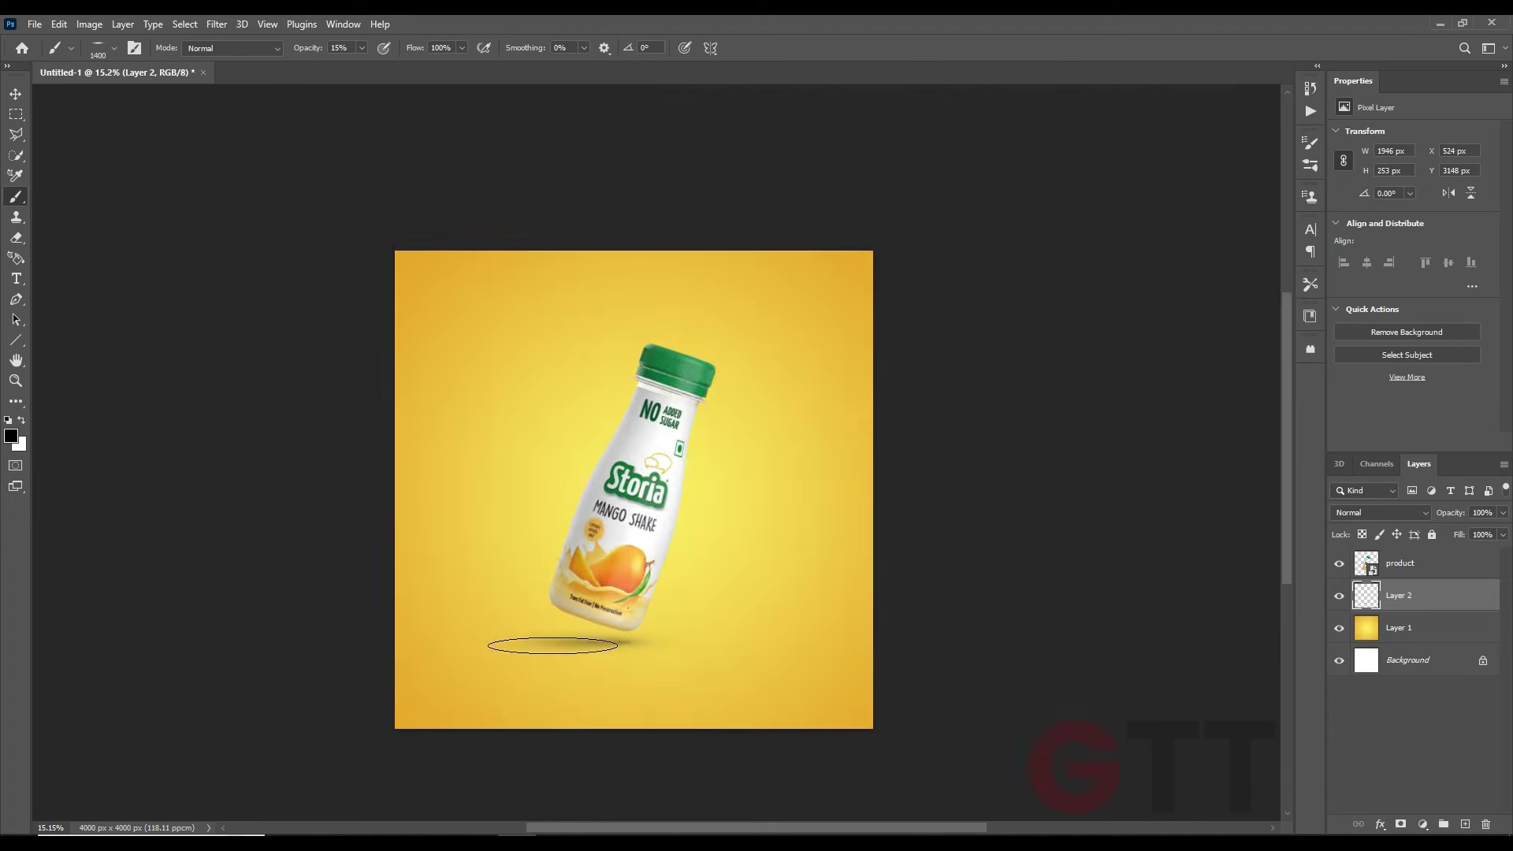
click(17, 102)
key(ctrl+plus)
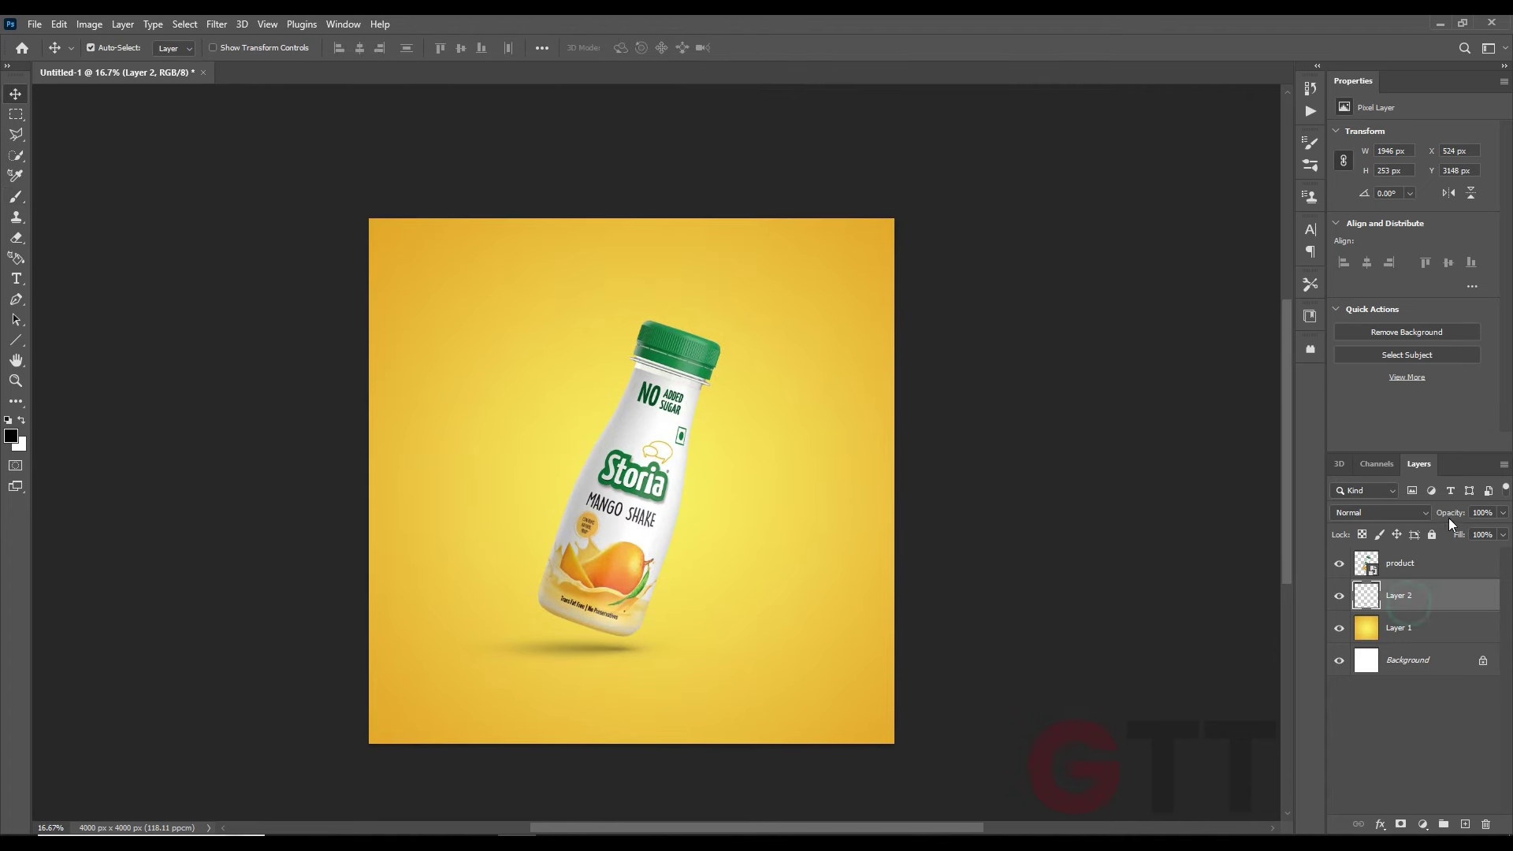
click(1018, 646)
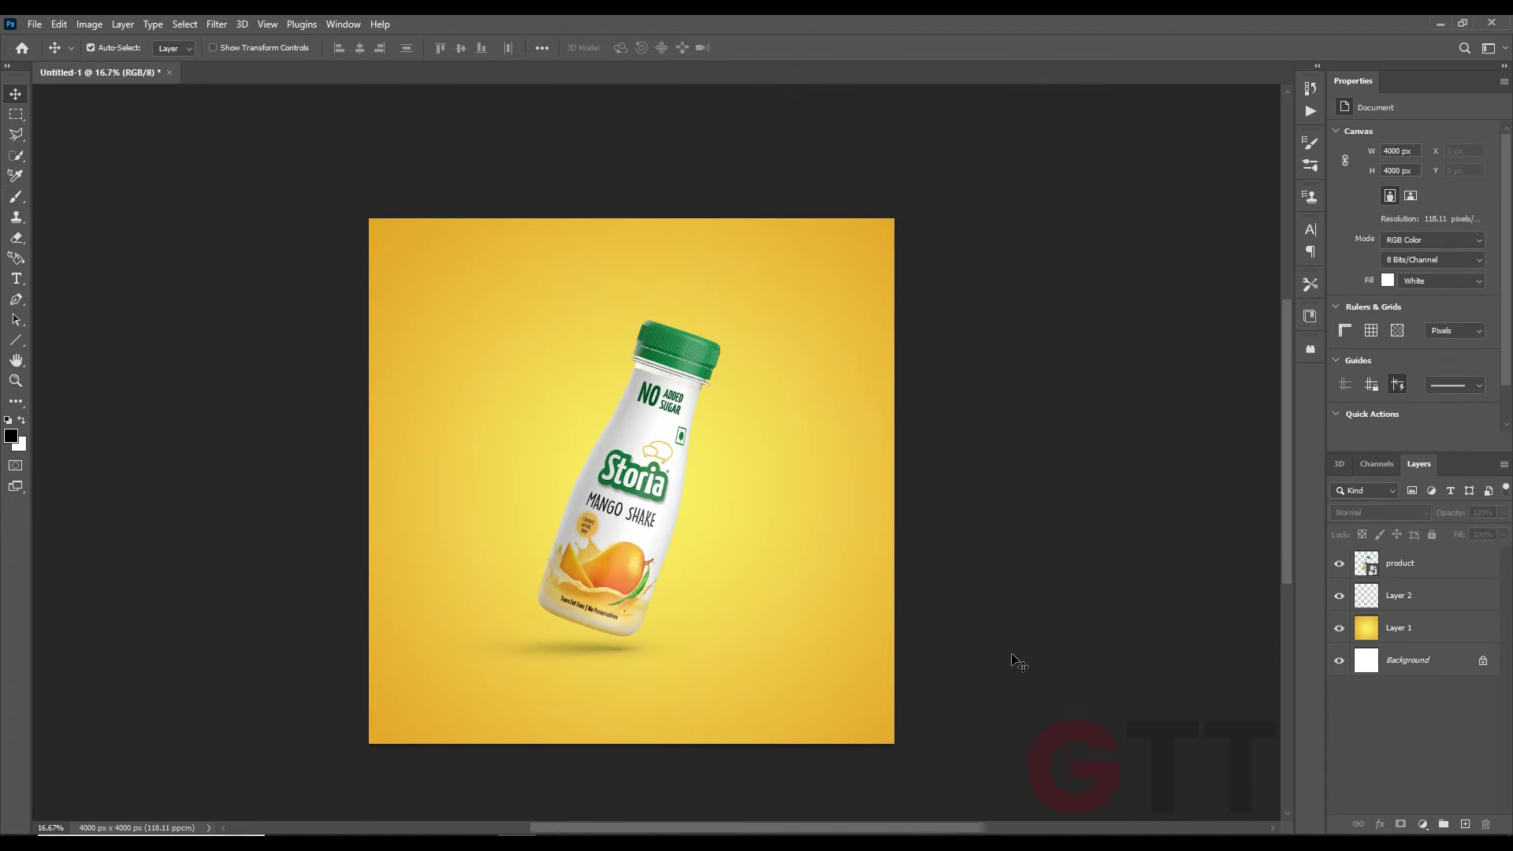
Shift the bottle and its shadow layer slightly to the right together
click(1405, 608)
shift+click(1410, 569)
drag(637, 531, 651, 531)
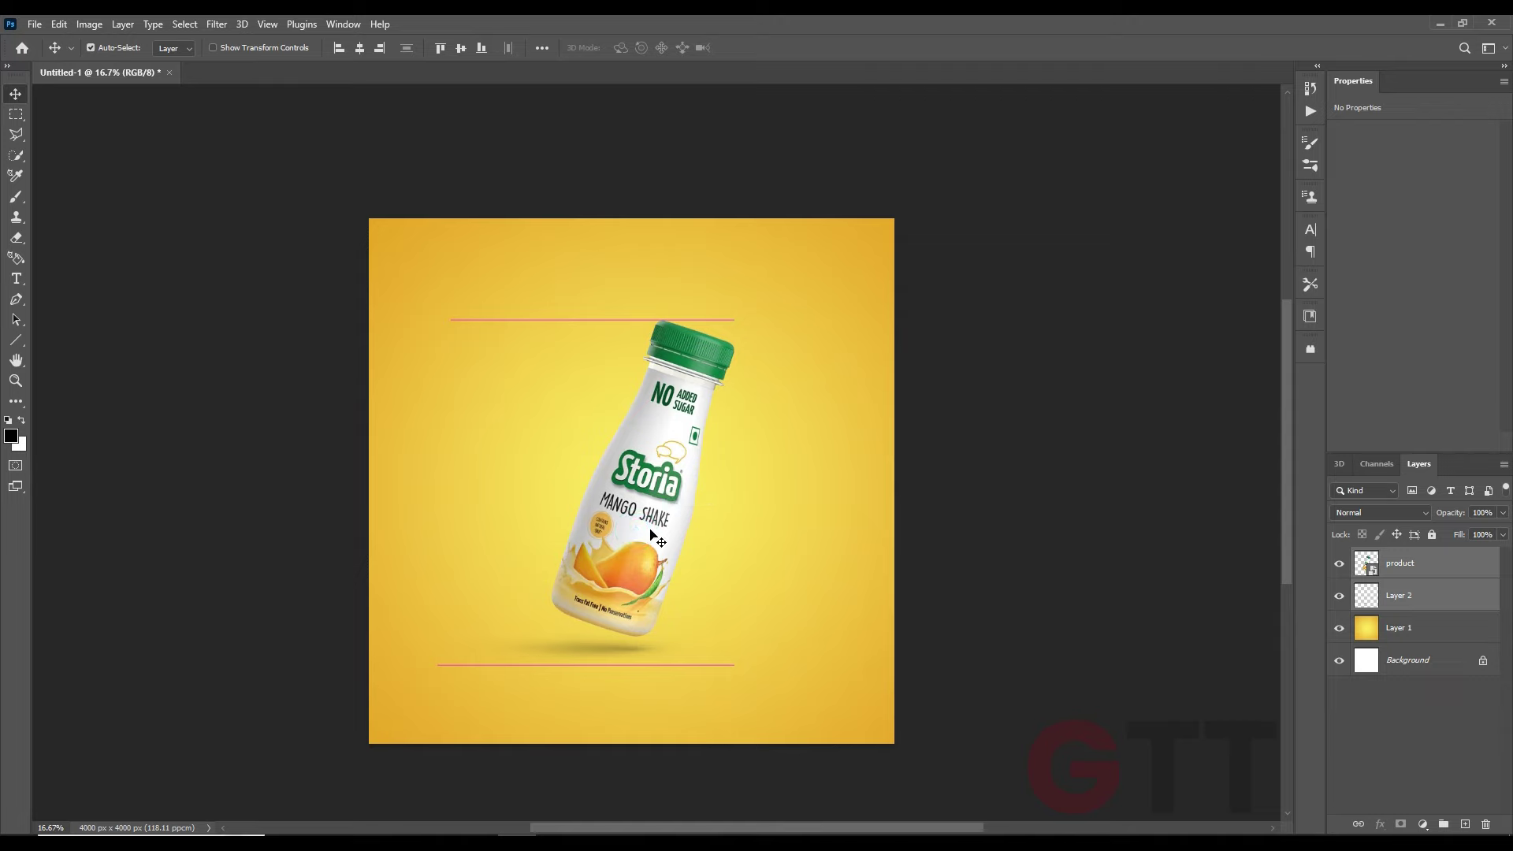
click(1042, 541)
Bring the cubed mango image onto the canvas and shrink it over the bottle
key(alt+Tab)
drag(263, 135, 654, 549)
scroll(654, 548, up, 2)
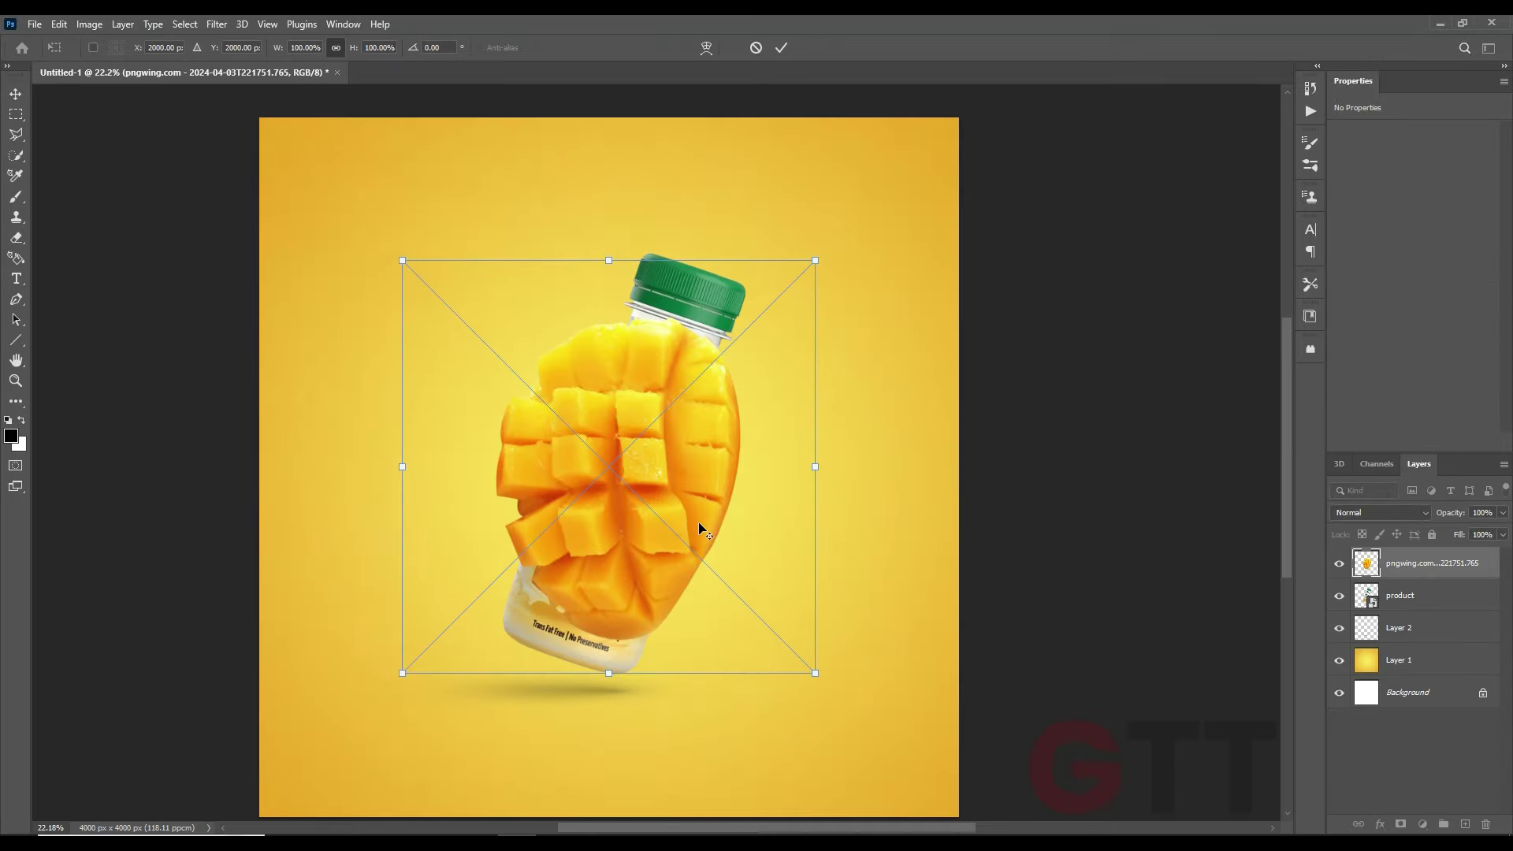
mouse_move(845, 456)
mouse_down()
mouse_move(706, 469)
mouse_move(692, 496)
mouse_up()
key(Return)
scroll(654, 508, down, 1)
Put the mango beneath the bottle, flipped horizontally and rotated about 174° on its right side
drag(1442, 565, 1430, 611)
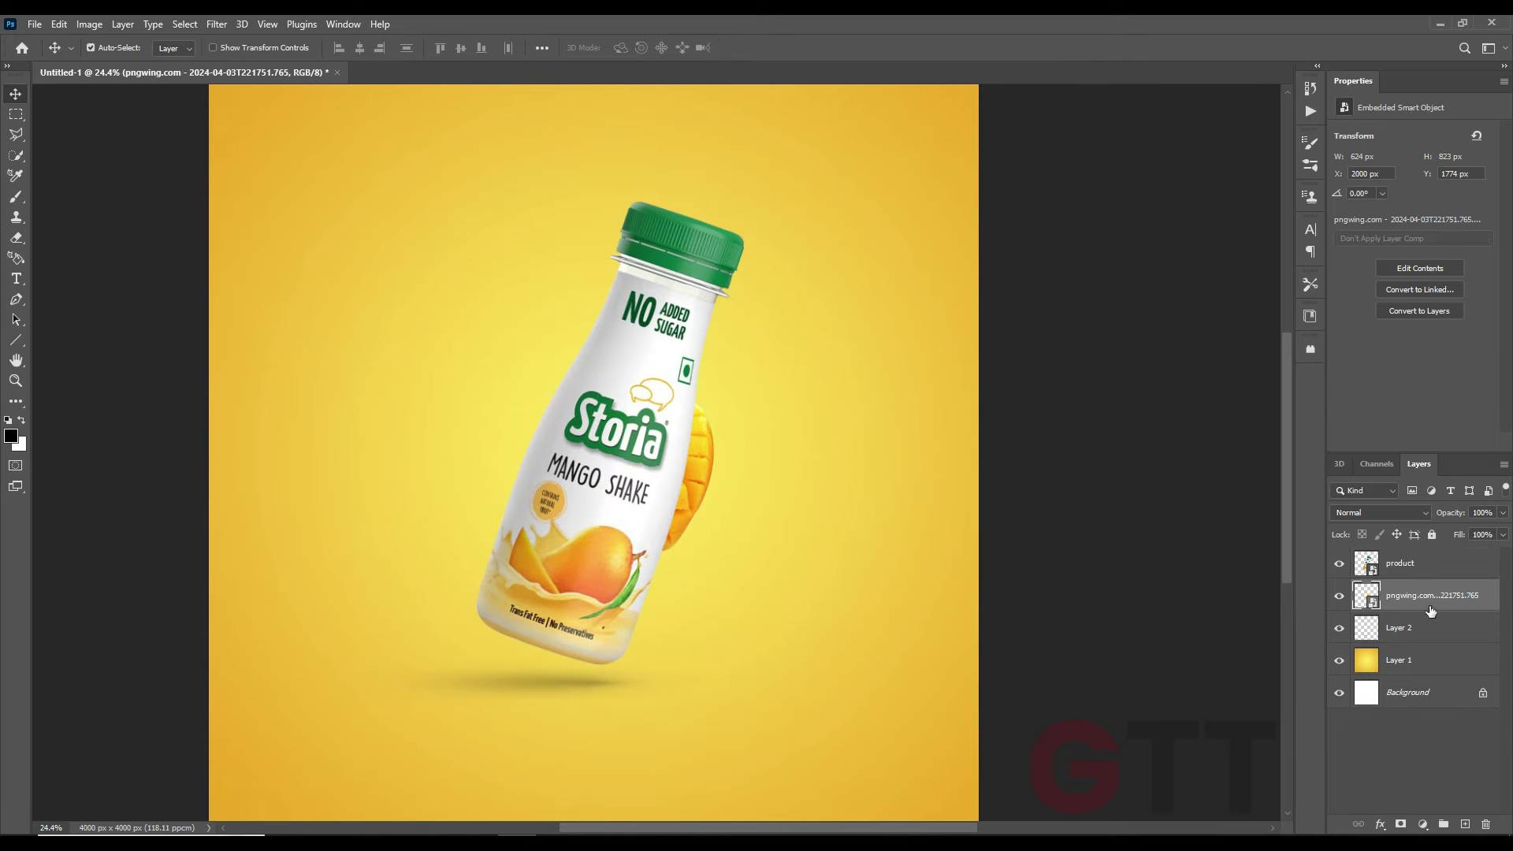
key(ctrl+t)
right_click(692, 461)
click(736, 771)
mouse_move(695, 479)
mouse_down()
mouse_move(788, 473)
mouse_move(812, 491)
mouse_move(761, 472)
mouse_move(842, 455)
mouse_up()
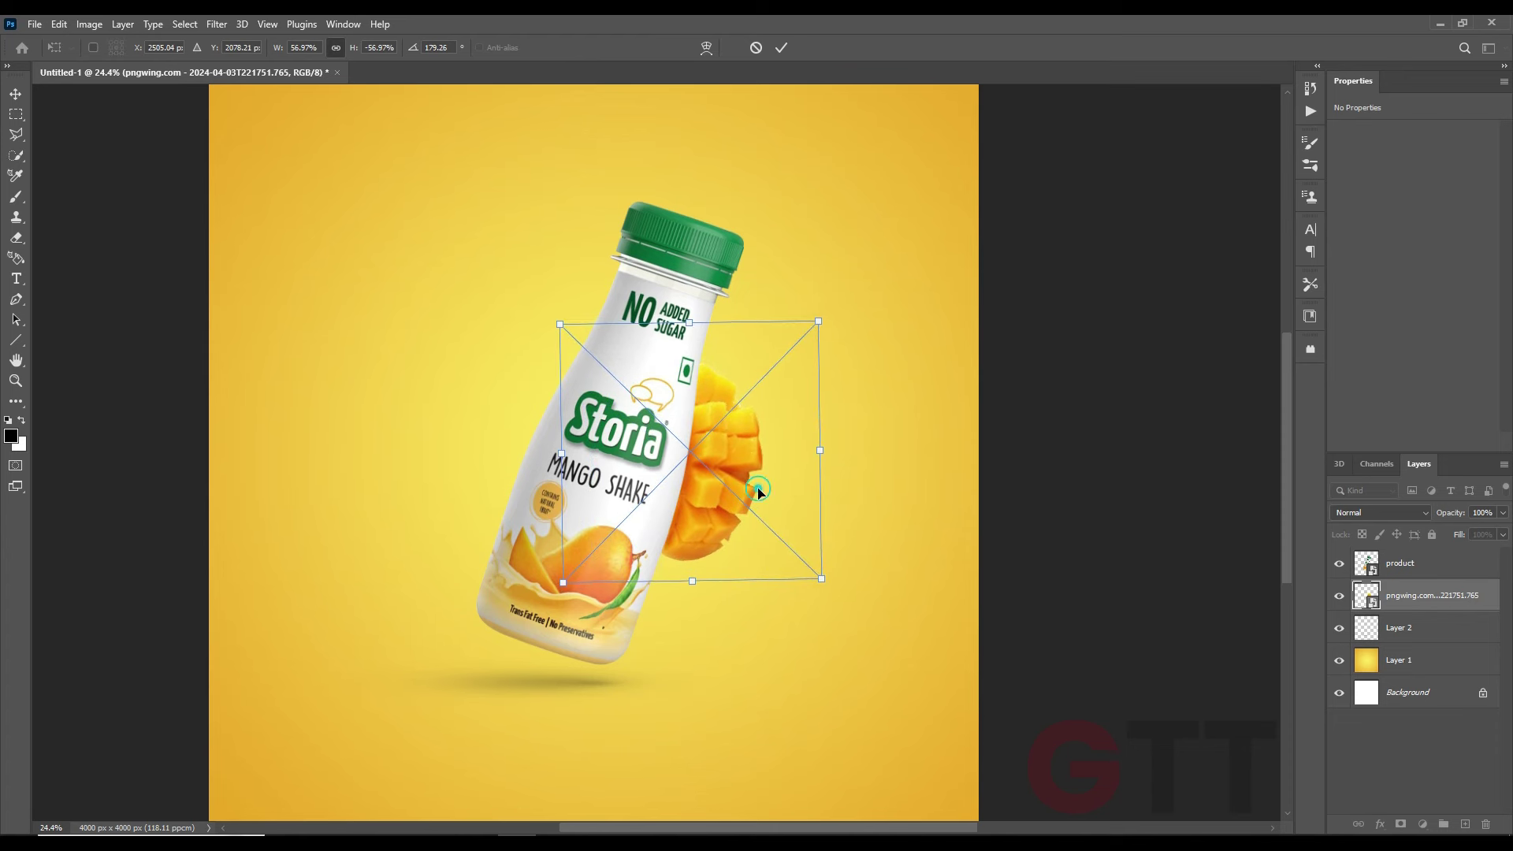
drag(847, 582, 847, 571)
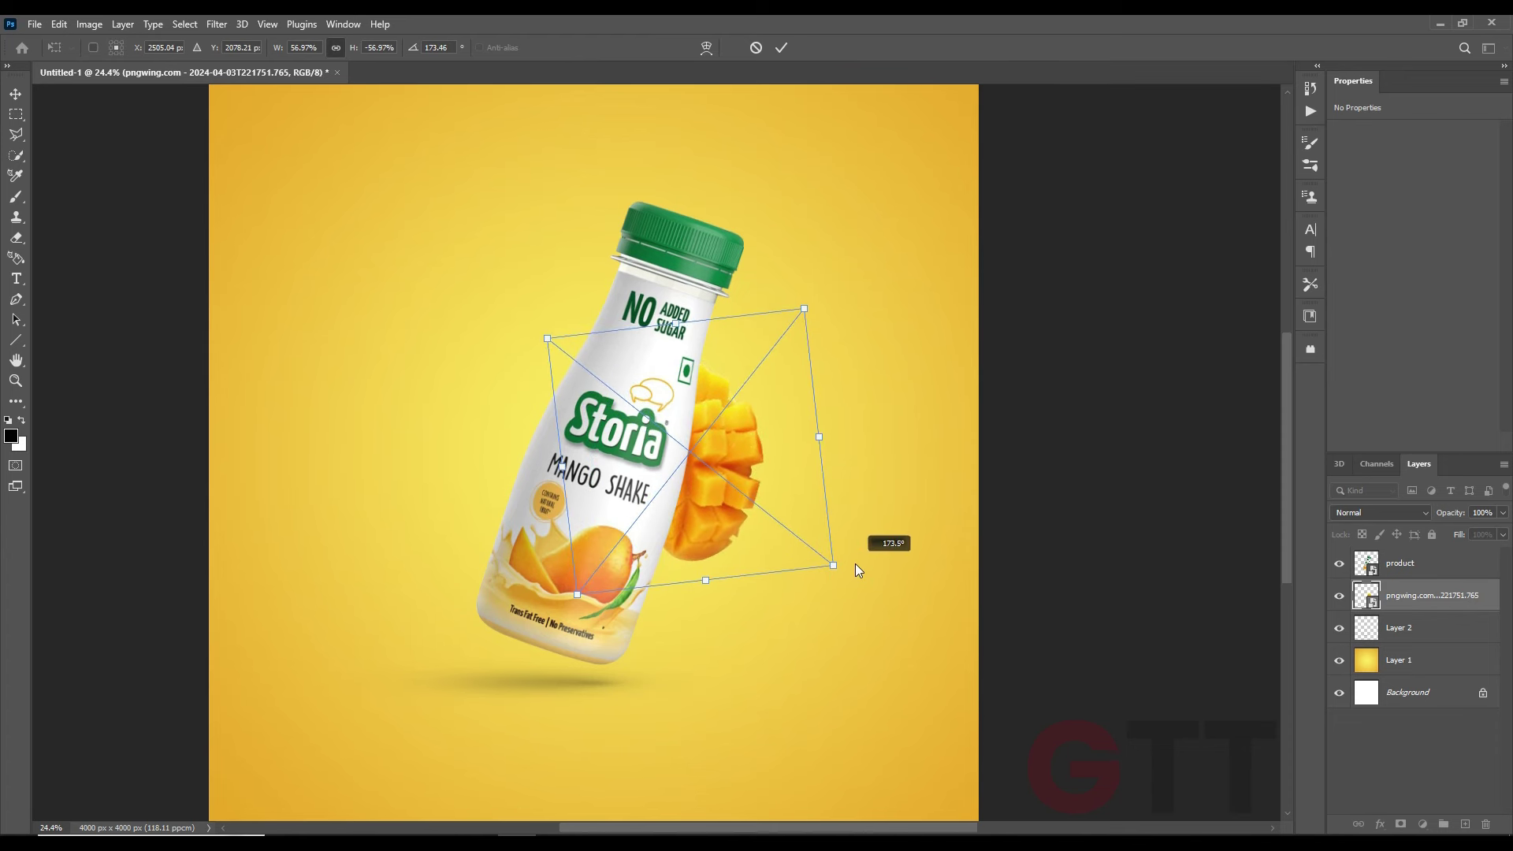
key(Return)
scroll(733, 541, up, 1)
scroll(679, 473, up, 1)
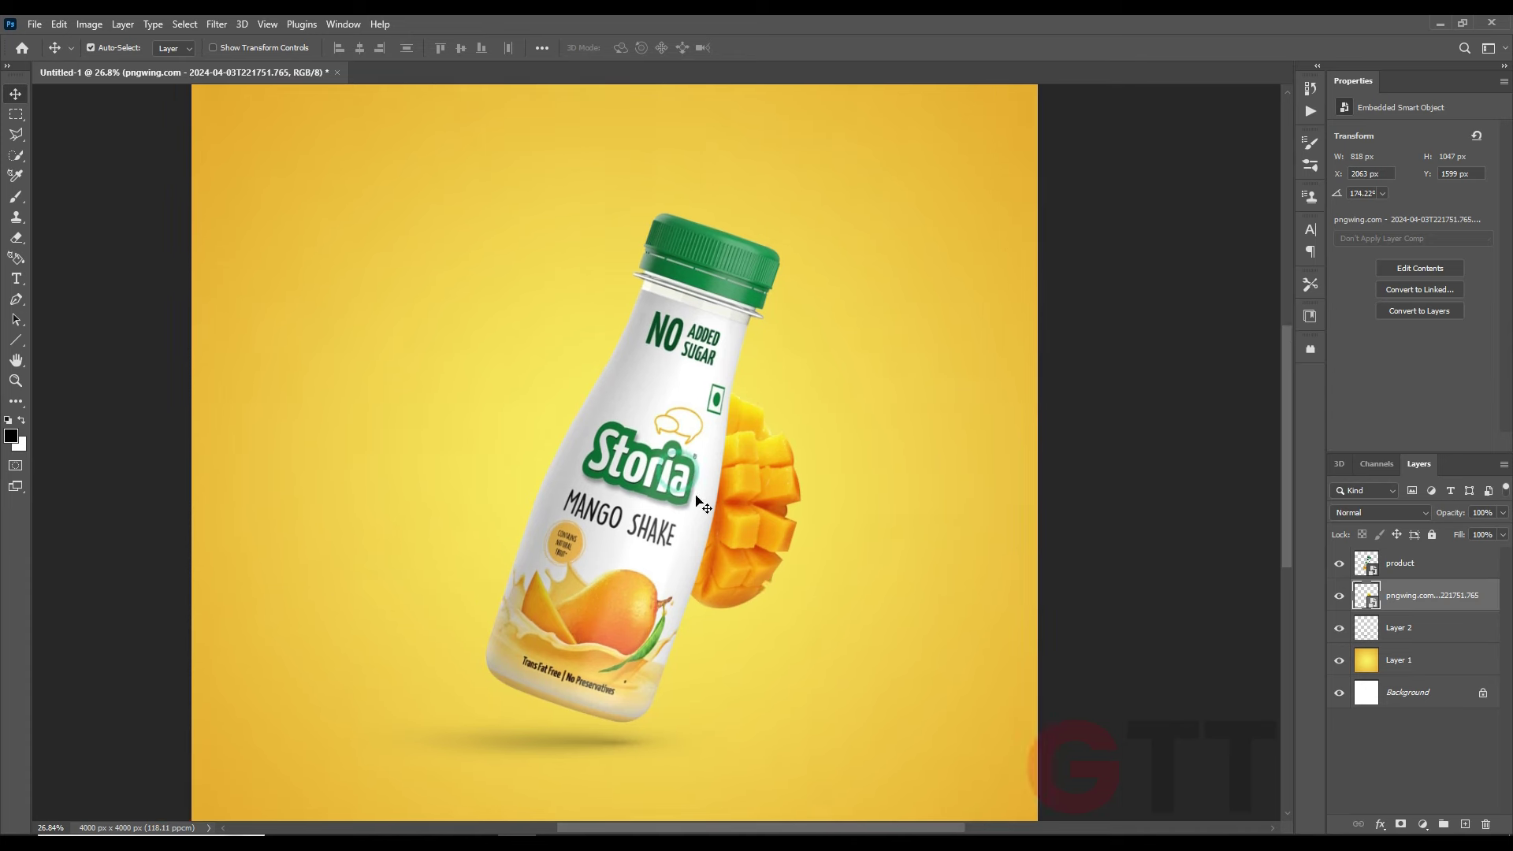
click(699, 510)
right_click(1421, 820)
Add a Curves adjustment clipped to the bottle, lower its top point, and invert the mask
click(1427, 599)
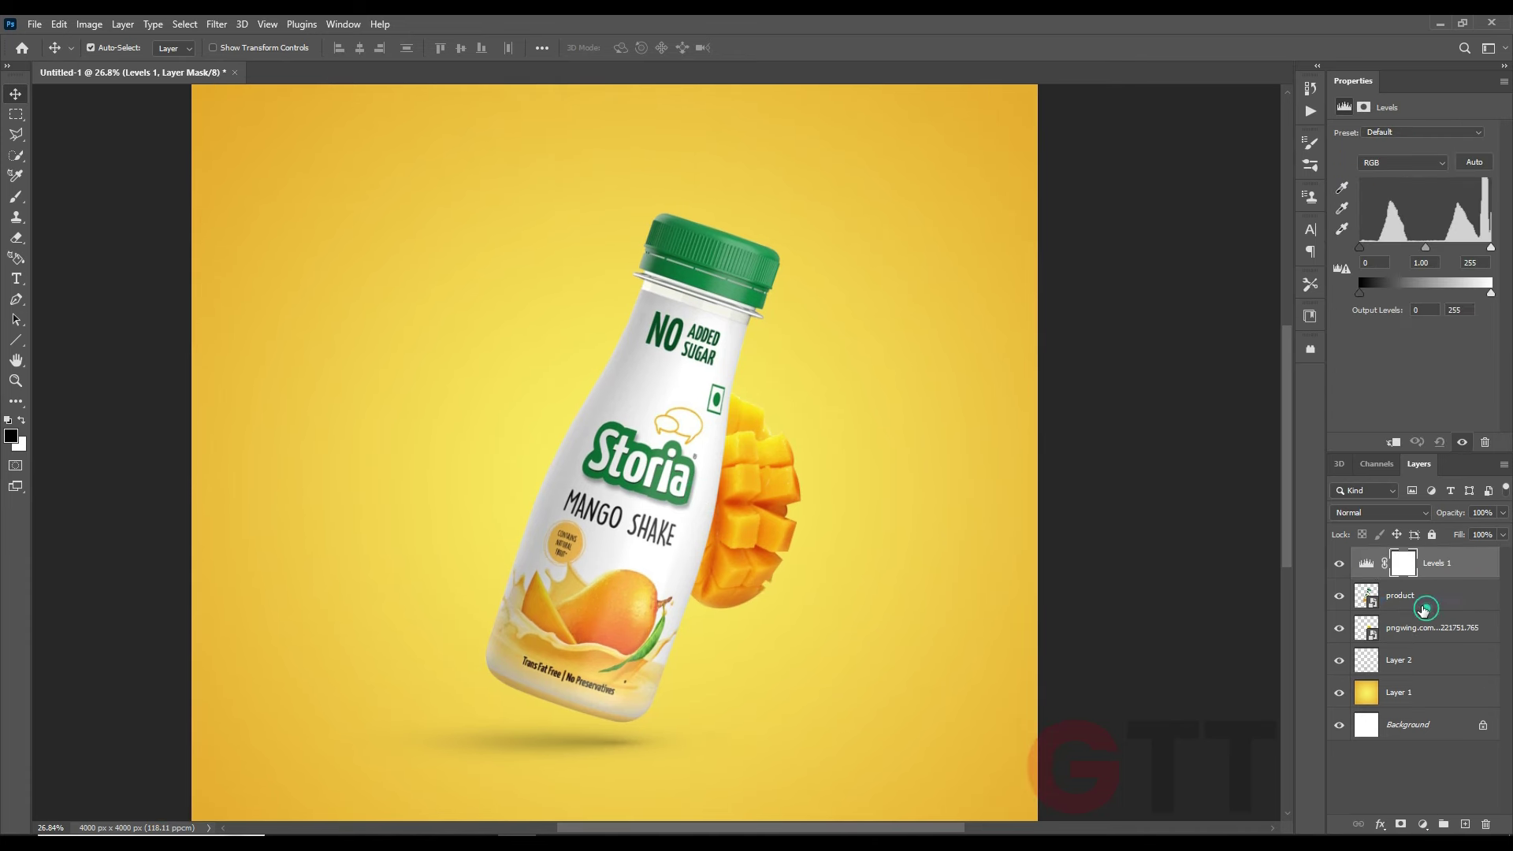
click(1435, 562)
click(1423, 823)
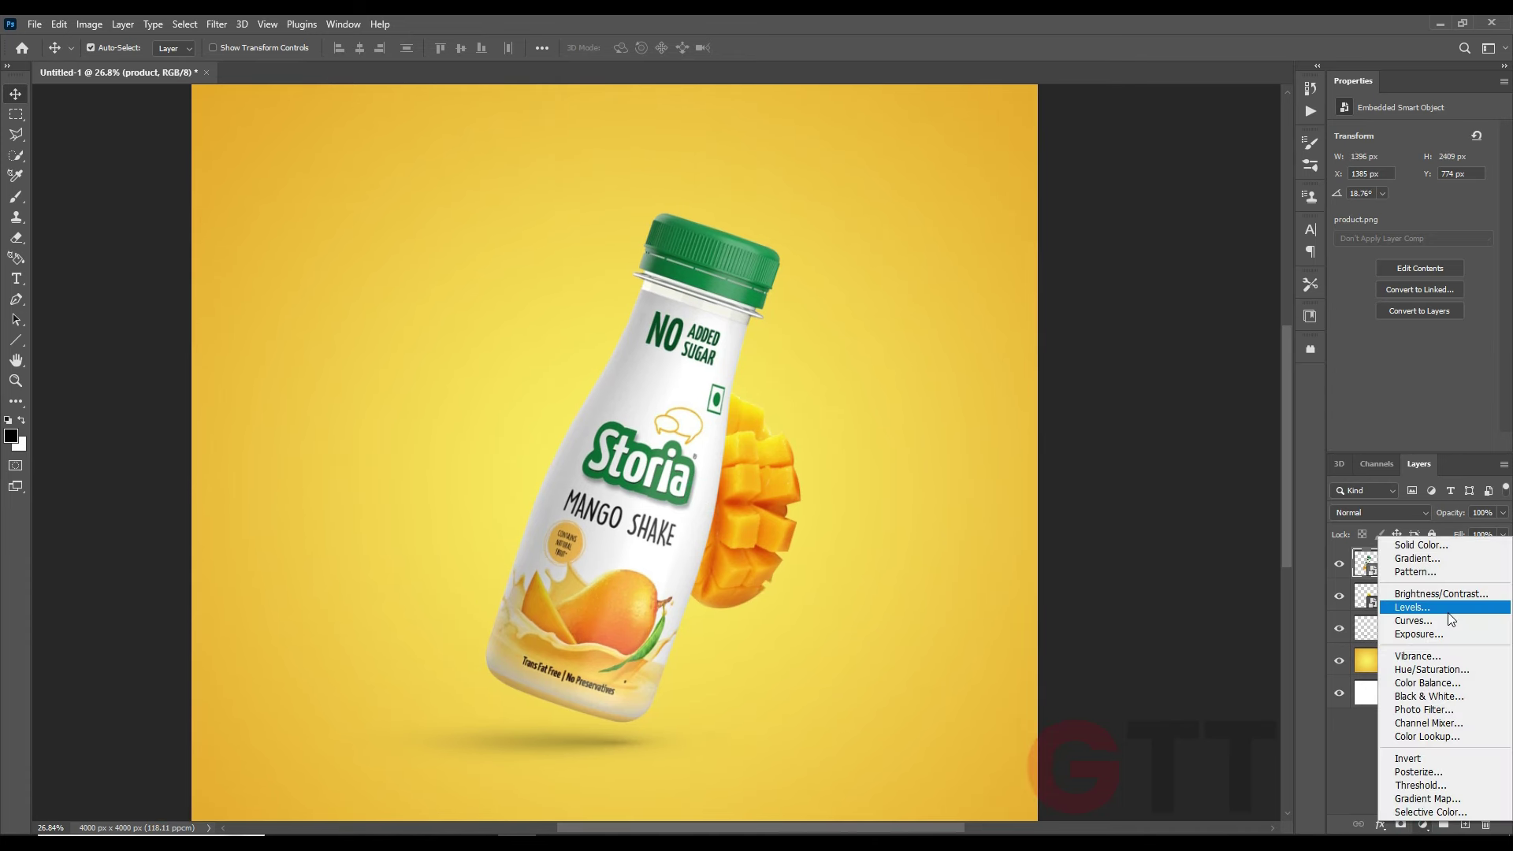
click(1443, 618)
alt+click(1372, 580)
drag(1485, 171, 1490, 203)
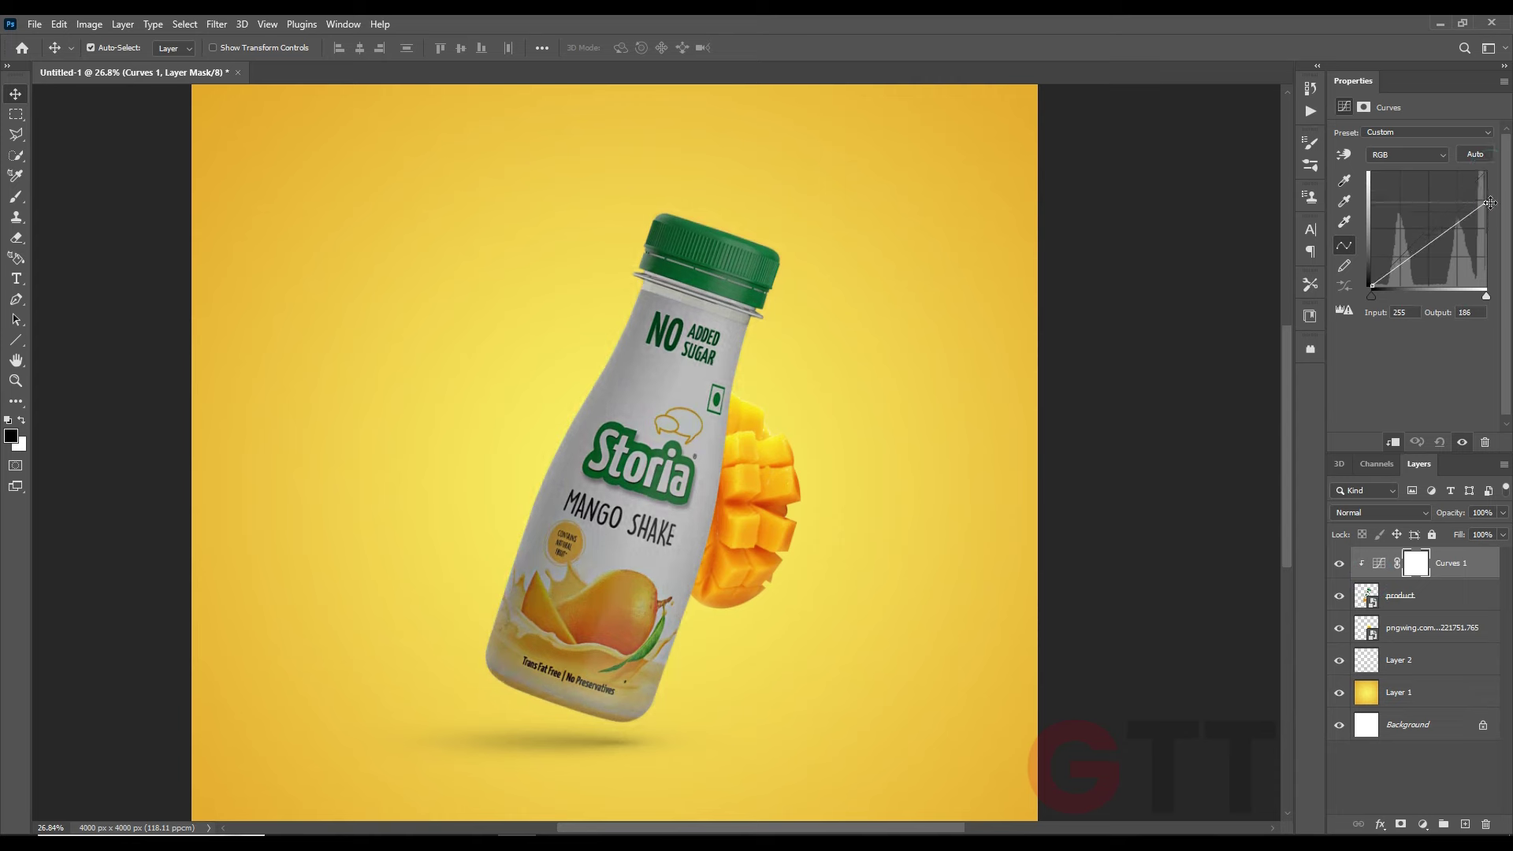
key(ctrl+i)
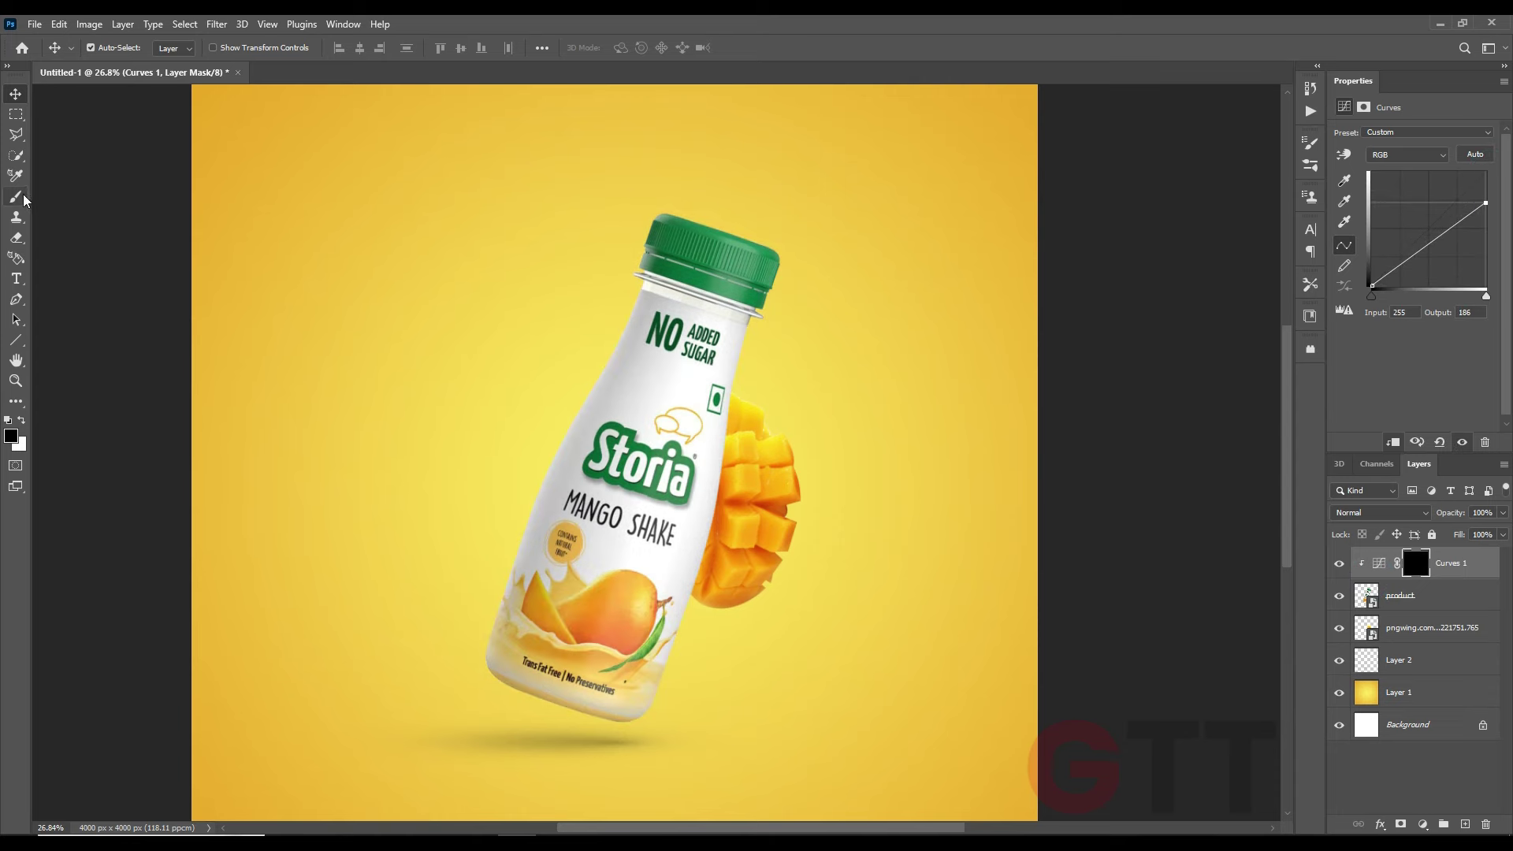
Paint white with a small soft brush along the bottle's edge to reveal the darkening
click(16, 197)
right_click(653, 380)
scroll(859, 438, up, 2)
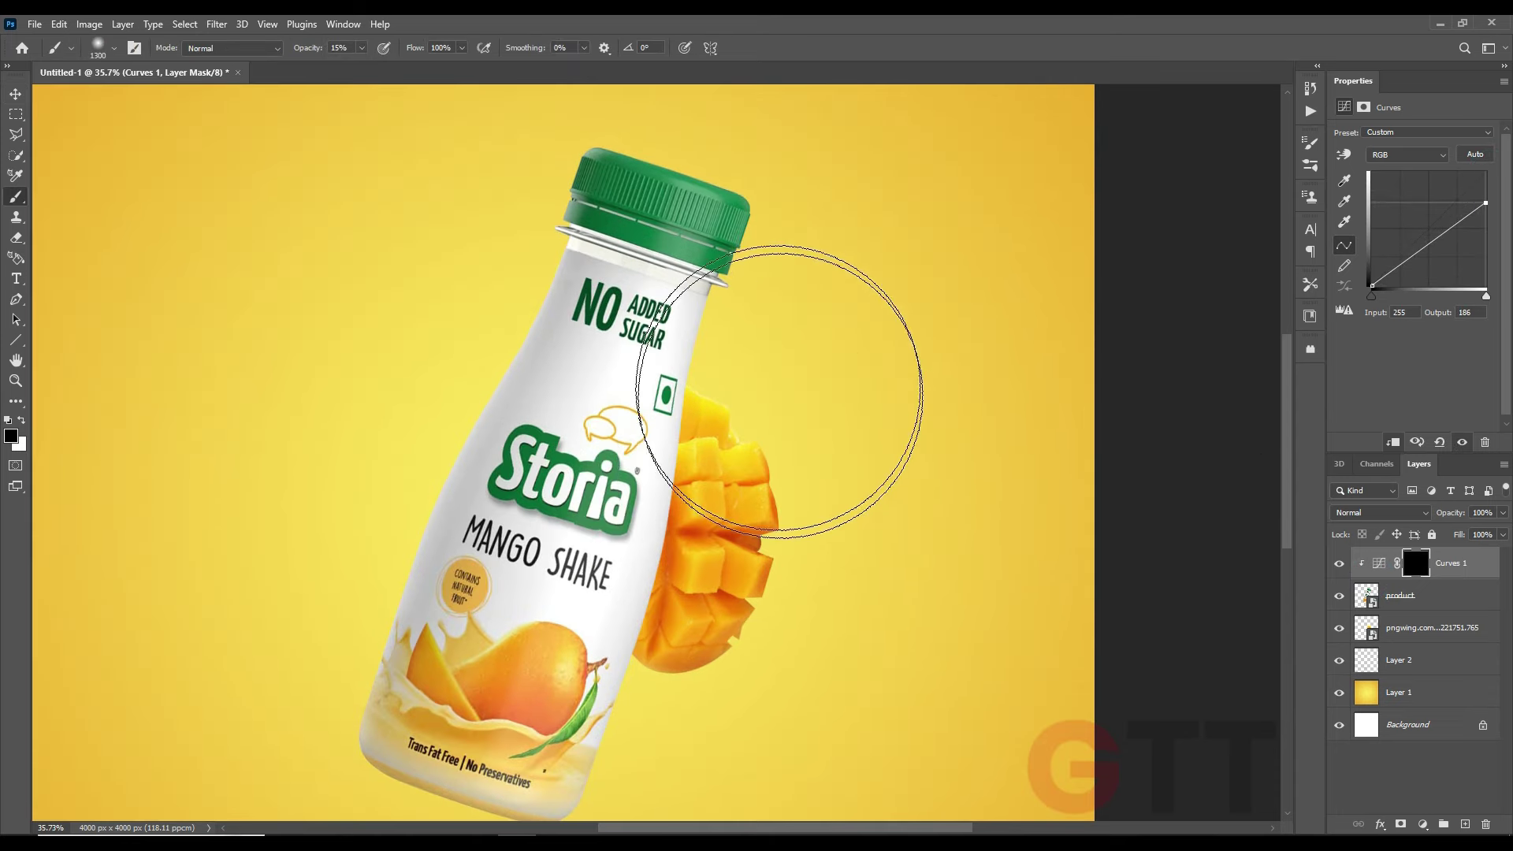
key(bracketleft)
key(bracketleft)
key(bracketleft)
scroll(772, 331, up, 2)
key(x)
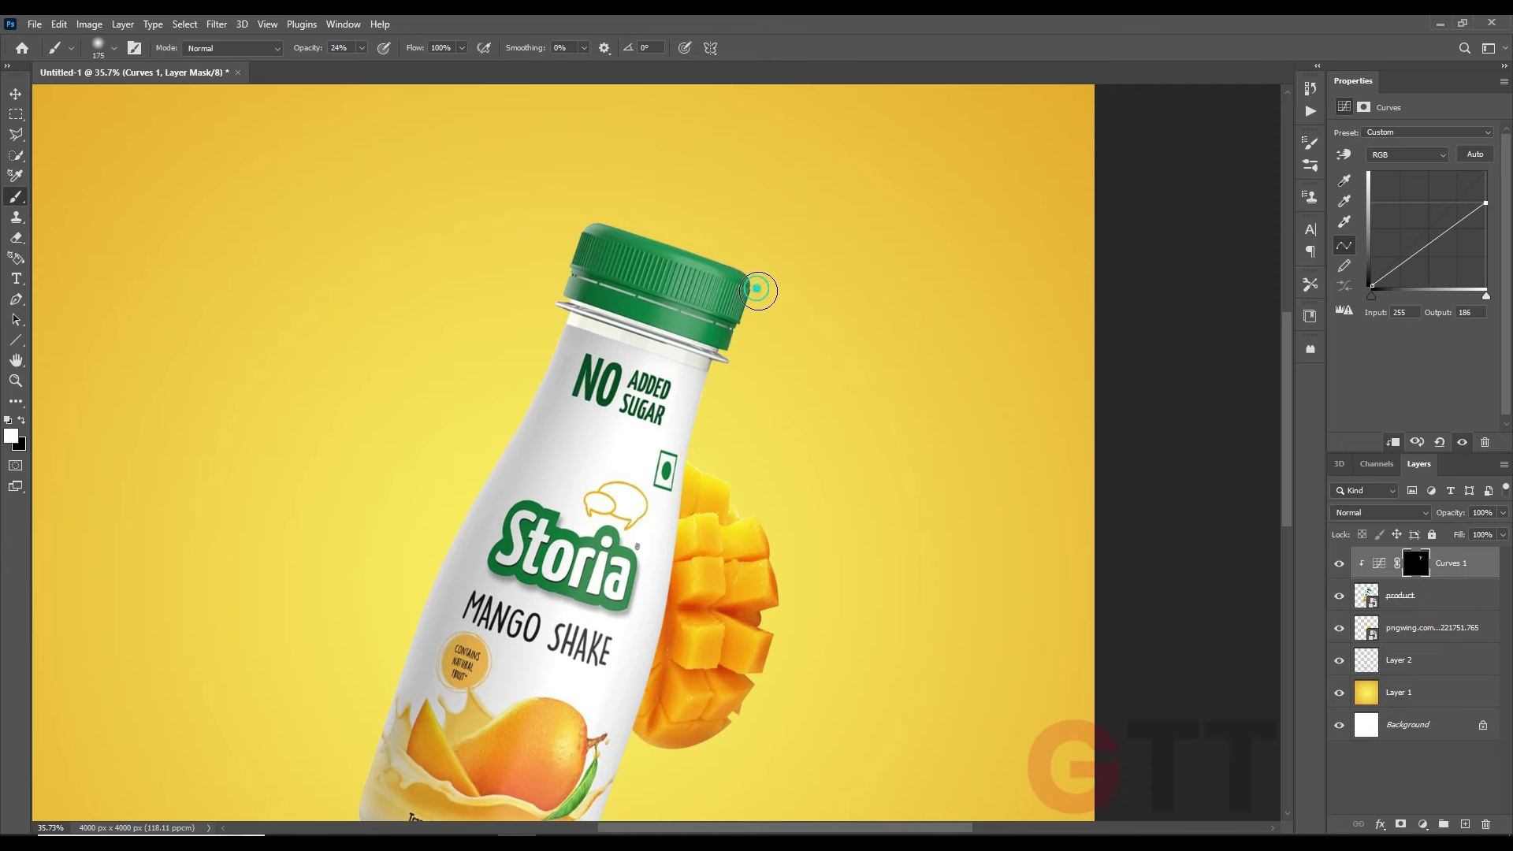
drag(702, 487, 789, 215)
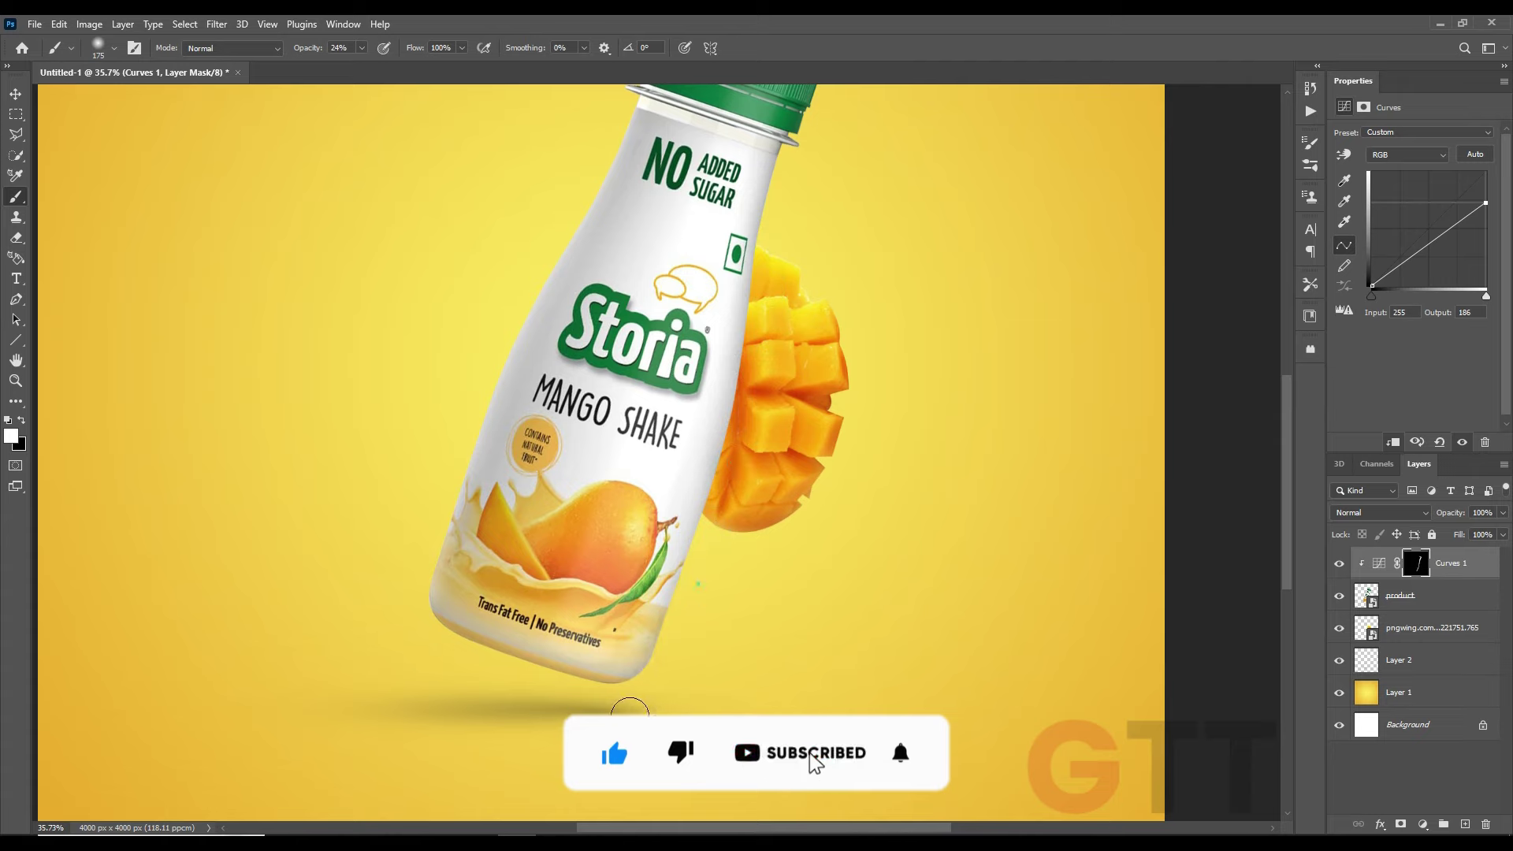
Pan toward the bottle's middle and select the mango layer
scroll(643, 682, up, 5)
scroll(366, 625, down, 5)
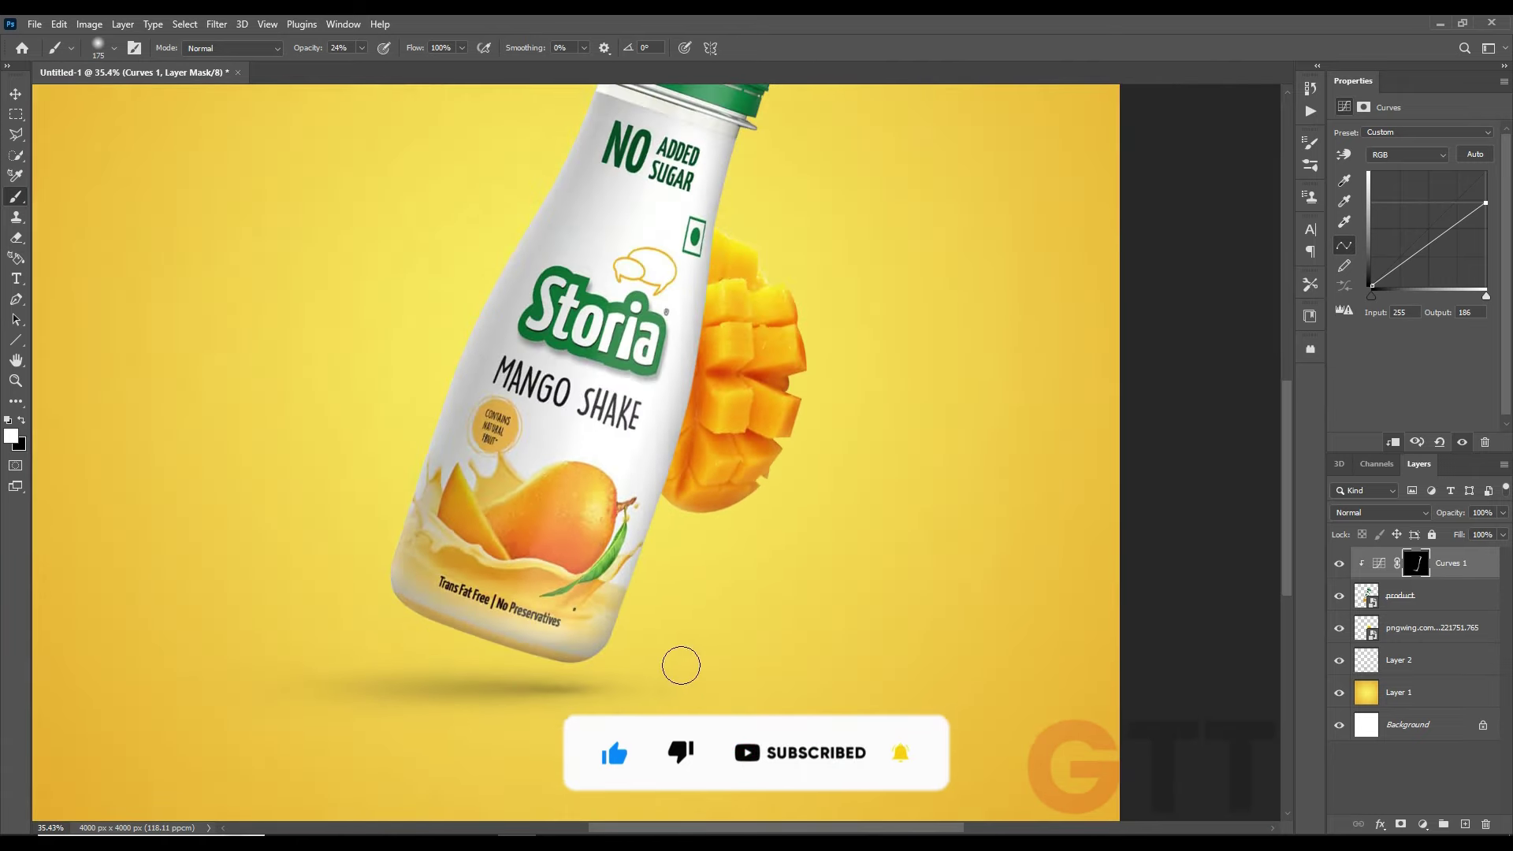
scroll(693, 552, up, 2)
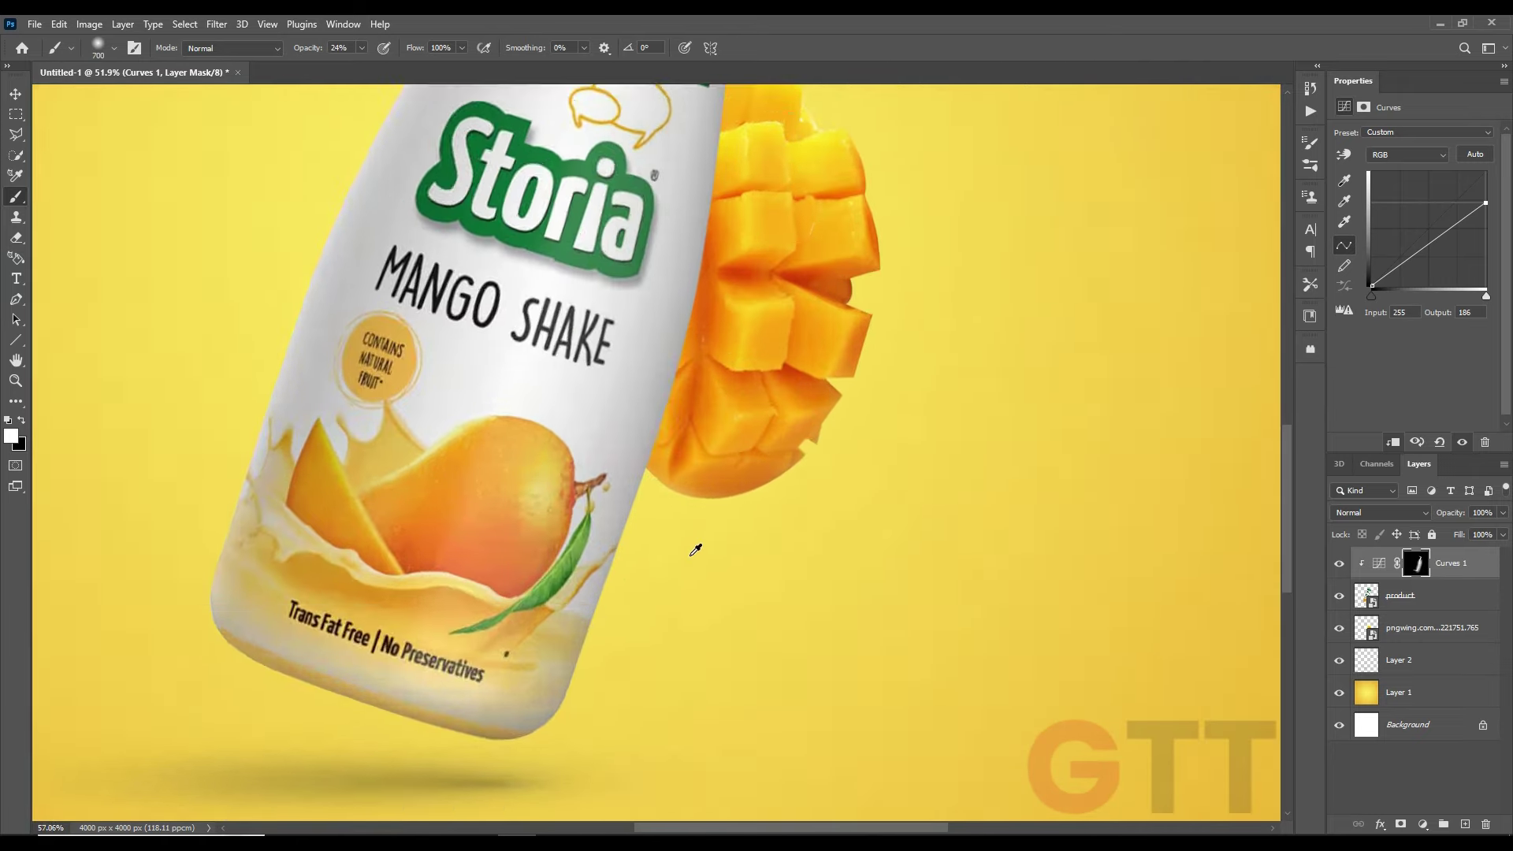
drag(692, 547, 699, 584)
key(v)
click(744, 519)
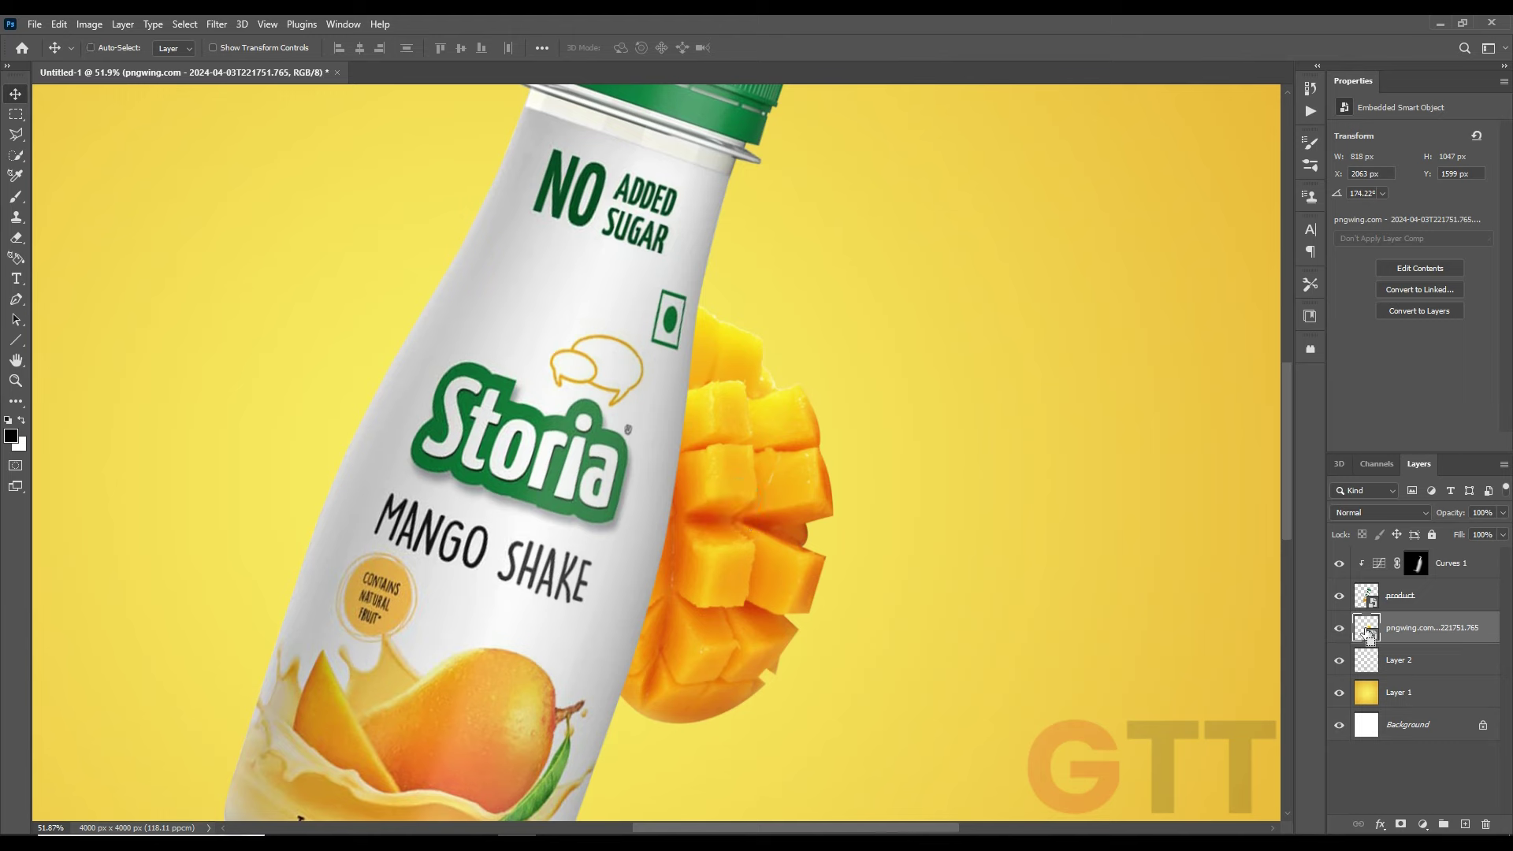
On a new layer, brush a soft 30% shadow on the mango along the bottle edge, then deselect
click(1465, 824)
key(b)
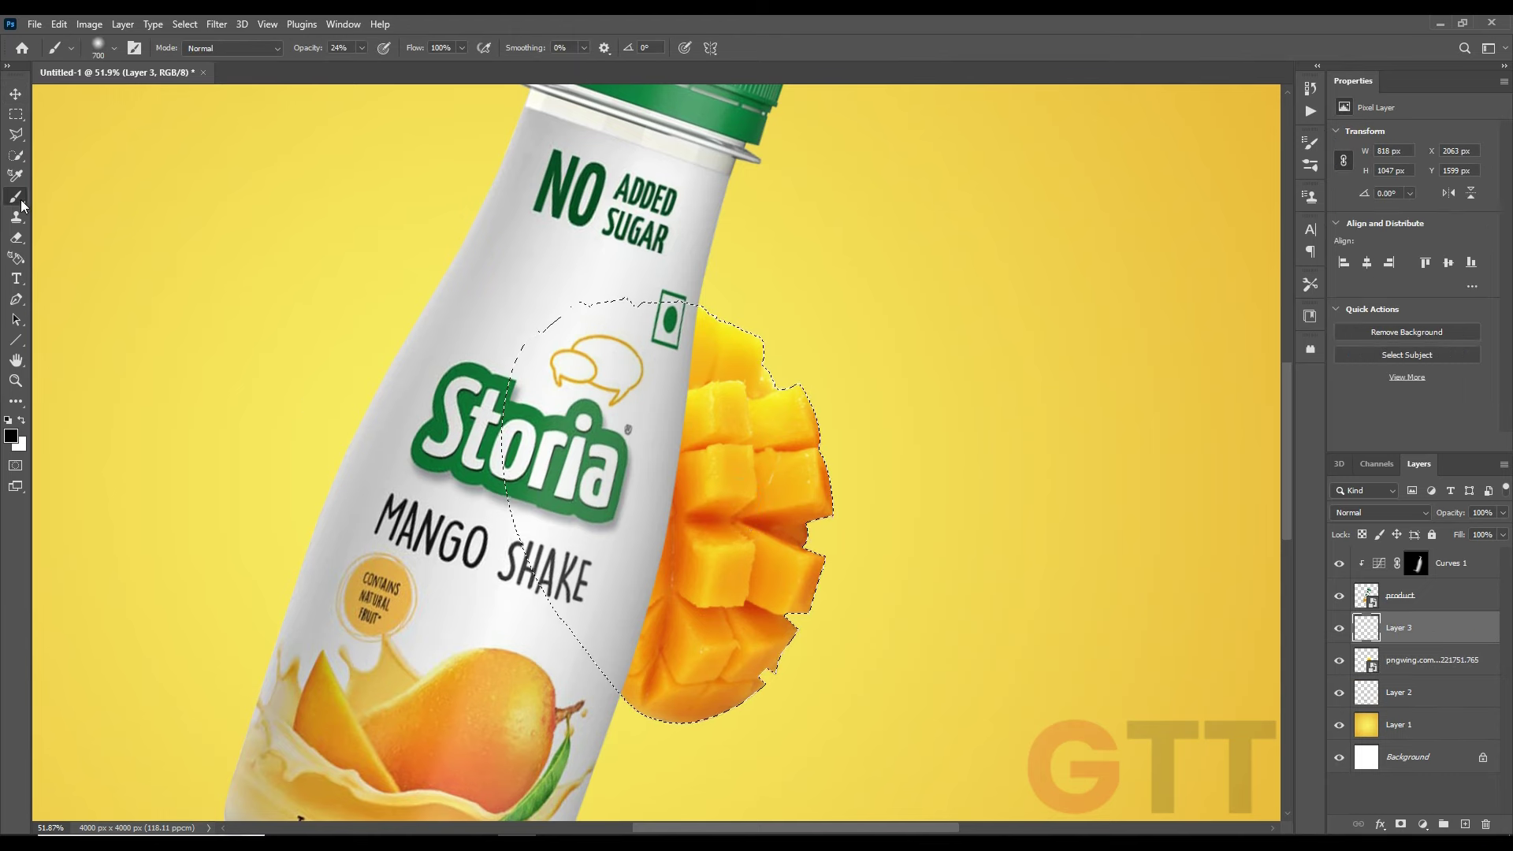
key(bracketleft)
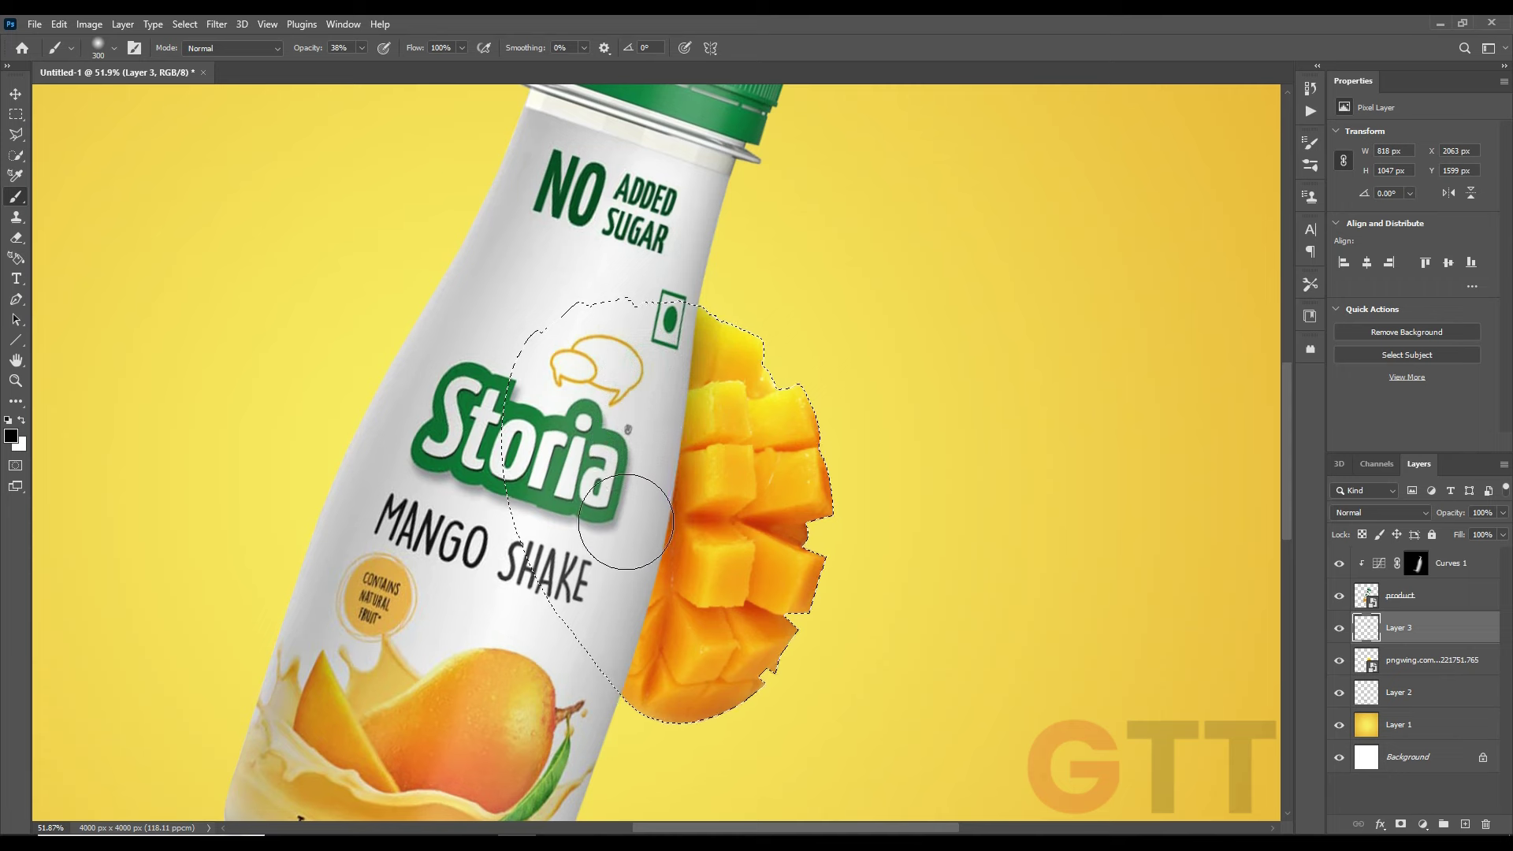
drag(583, 759, 626, 345)
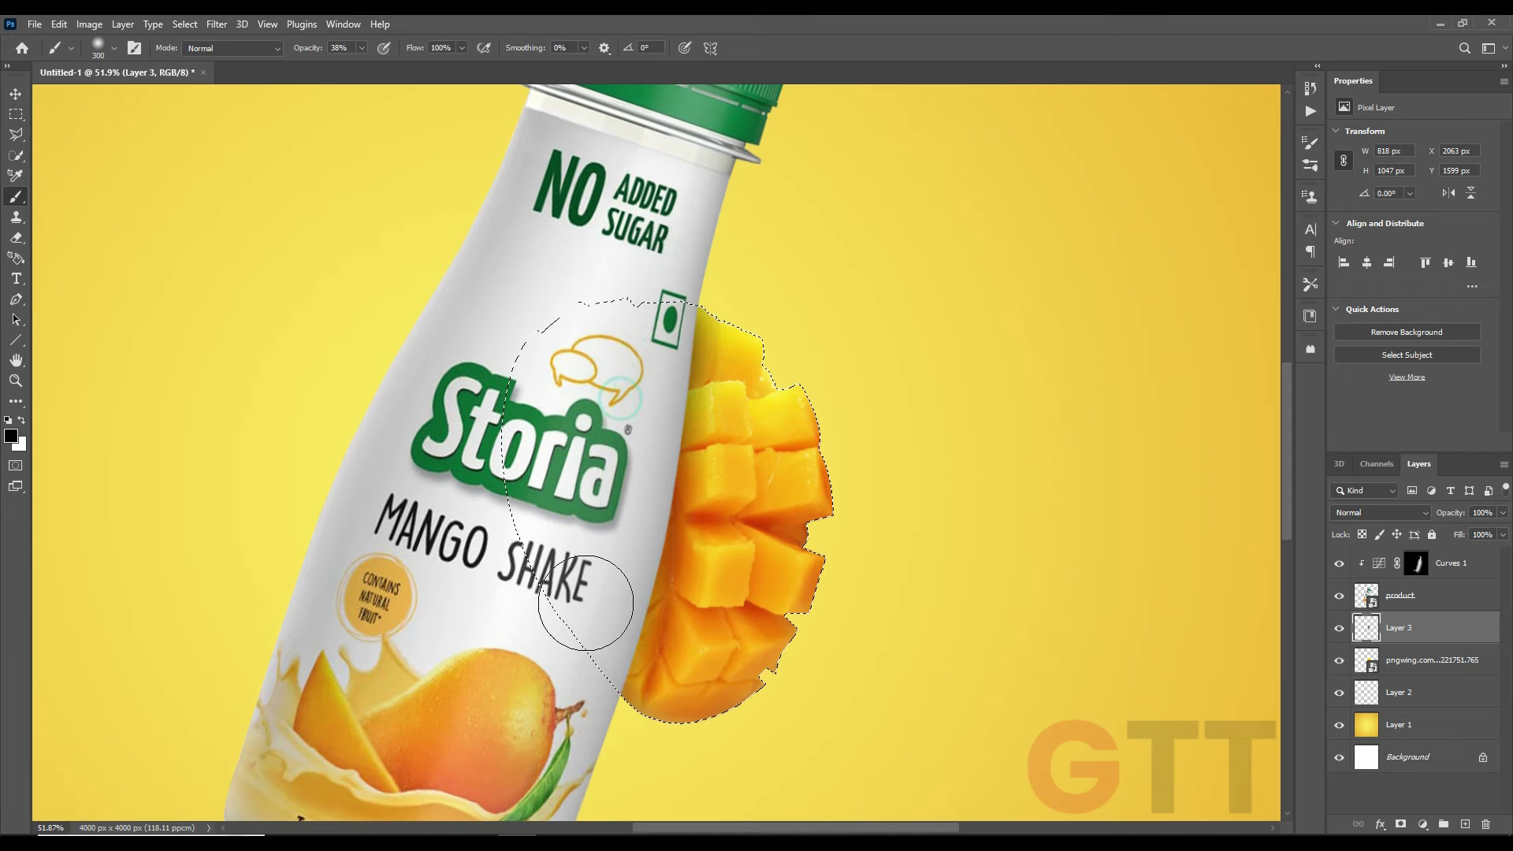
scroll(586, 603, down, 3)
scroll(586, 603, down, 2)
scroll(586, 603, down, 2)
click(73, 156)
key(v)
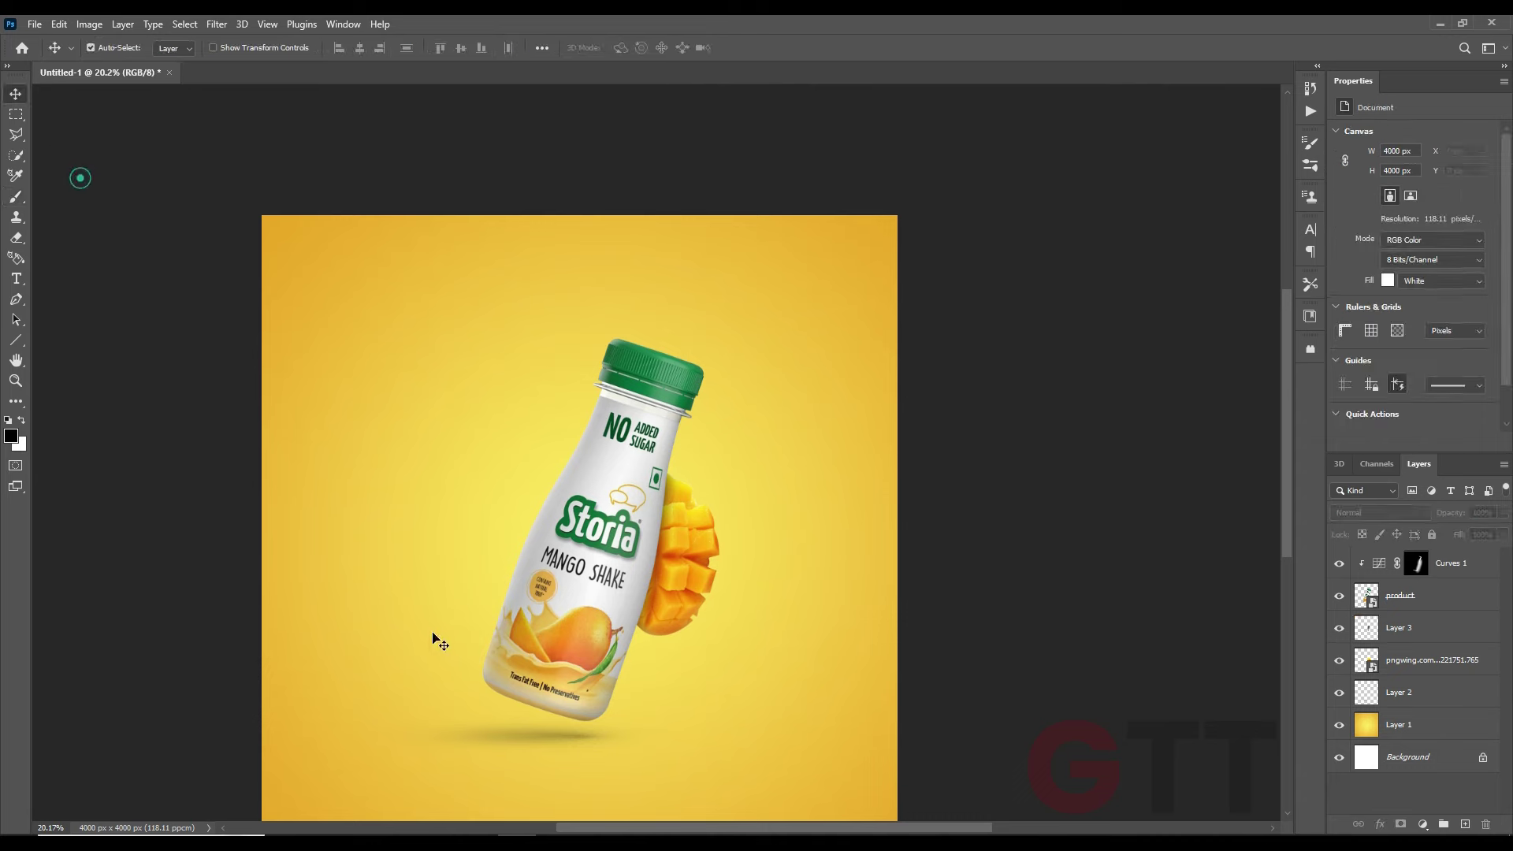
scroll(543, 624, down, 1)
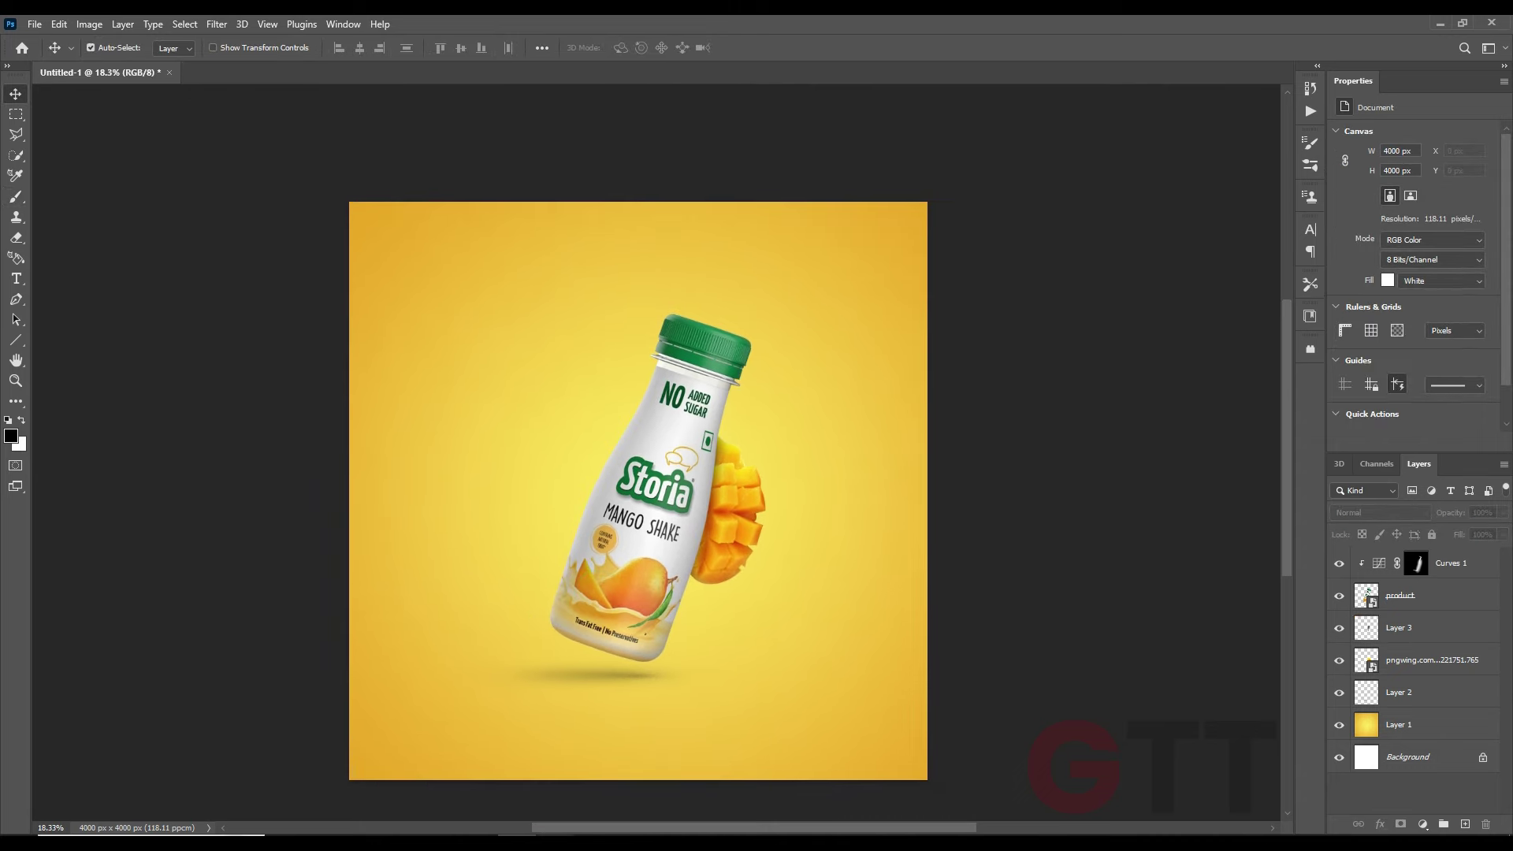
Place the leaf below the bottle, tilted about -27°, and apply a Gaussian Blur
mouse_move(546, 150)
mouse_down()
mouse_move(583, 758)
mouse_move(758, 505)
mouse_up()
drag(631, 512, 648, 713)
mouse_move(783, 705)
mouse_down()
mouse_move(768, 658)
mouse_move(717, 637)
mouse_move(732, 670)
mouse_move(697, 702)
mouse_move(763, 692)
mouse_up()
key(Return)
key(ctrl+t)
key(Return)
click(217, 24)
mouse_move(226, 225)
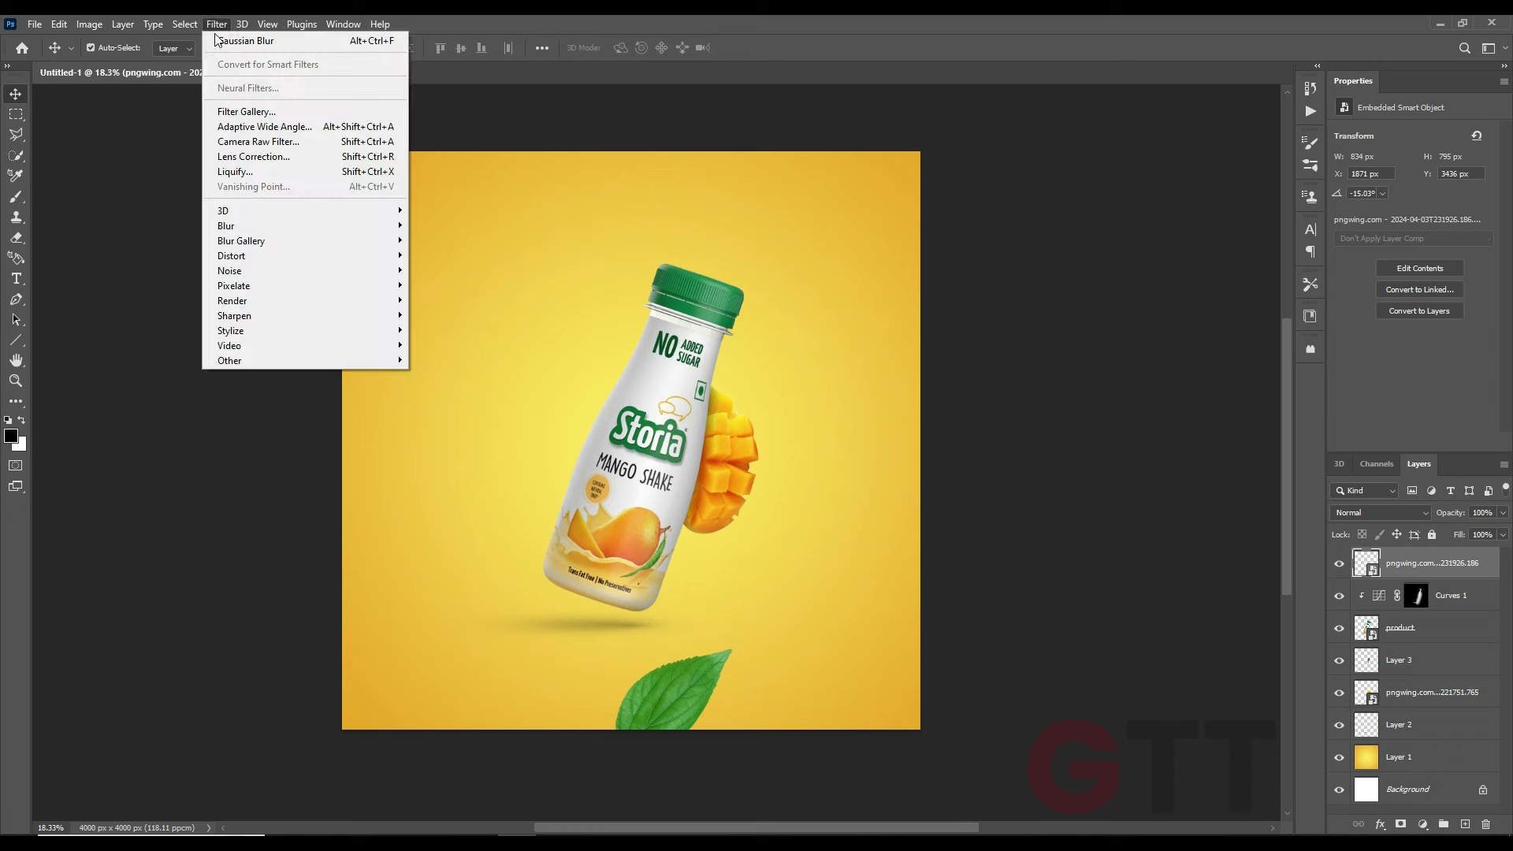
click(425, 280)
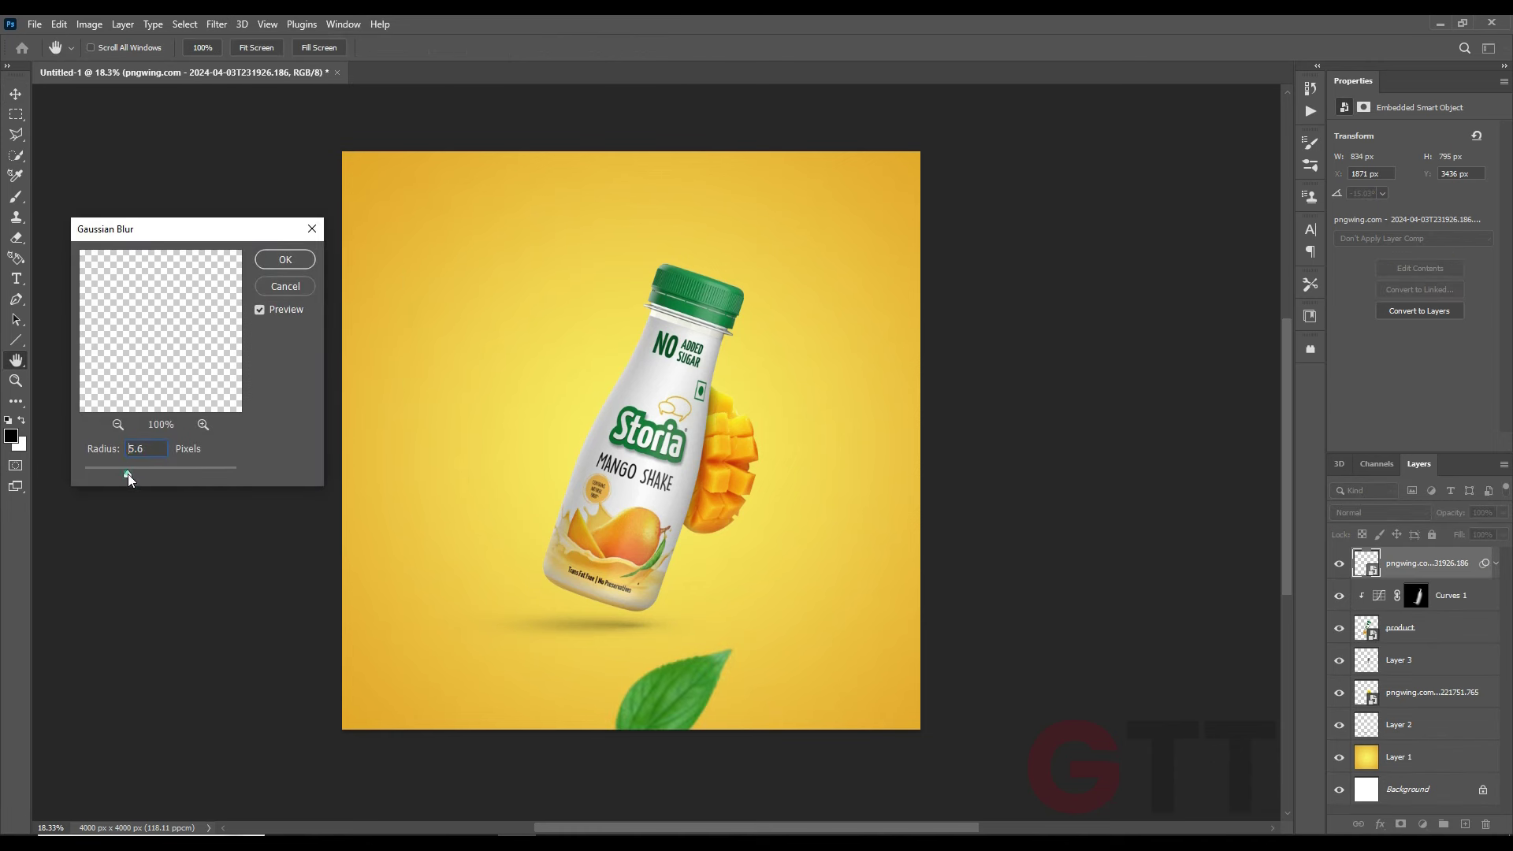
key(Return)
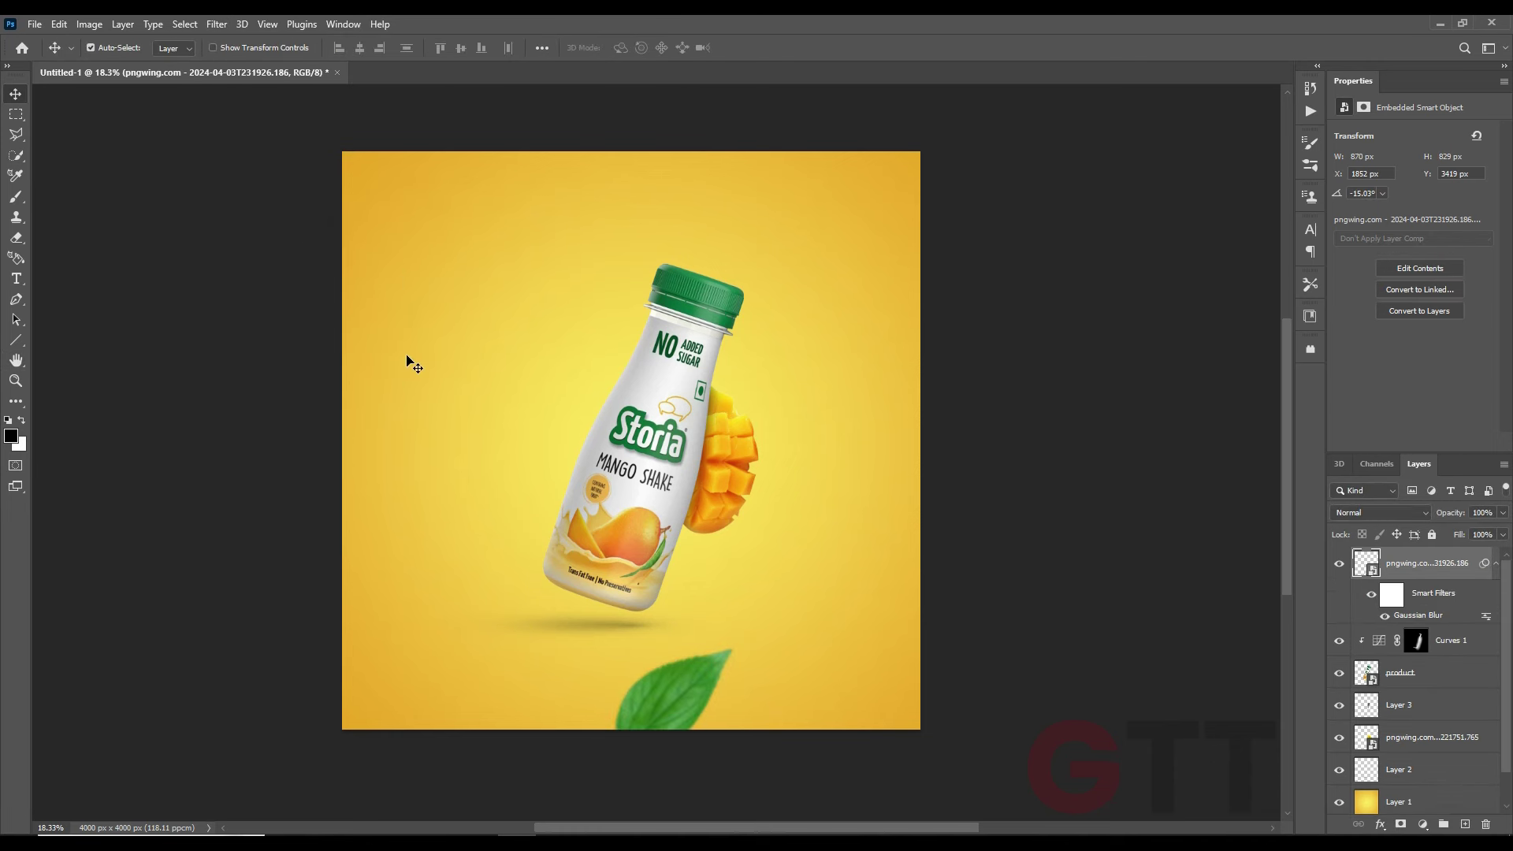
Copy the leaf to the top right, rotating and shrinking it
drag(662, 688, 799, 242)
key(ctrl+t)
mouse_move(913, 145)
mouse_down()
mouse_move(893, 225)
mouse_move(944, 139)
mouse_up()
scroll(890, 197, up, 5)
drag(810, 298, 879, 343)
key(Return)
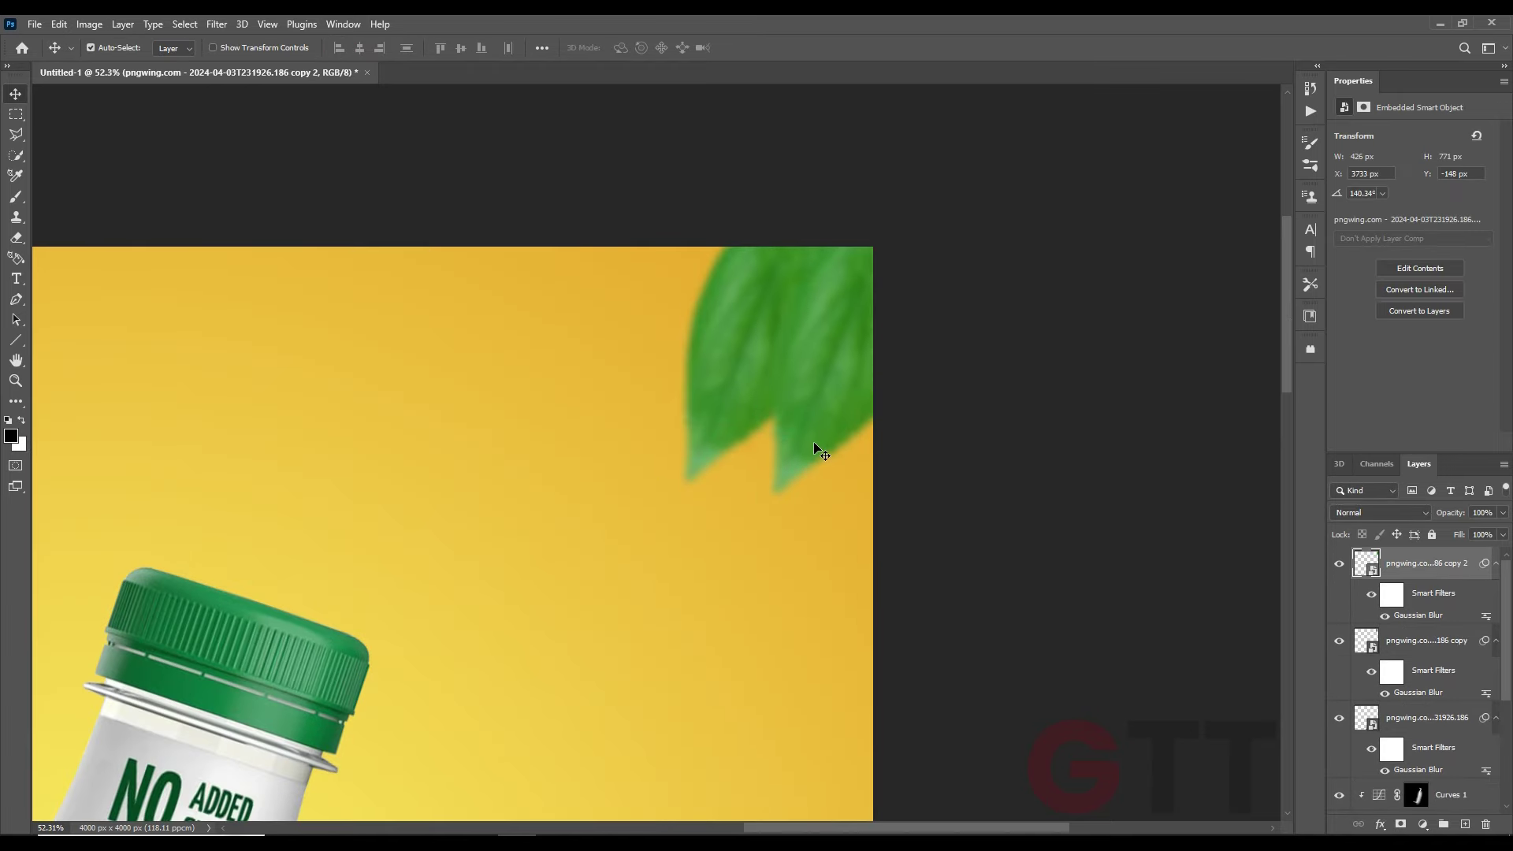
Add a second leaf beside the top-right one and rotate both top-right leaves
drag(1408, 640, 1408, 745)
key(ctrl+t)
key(Escape)
drag(789, 347, 811, 367)
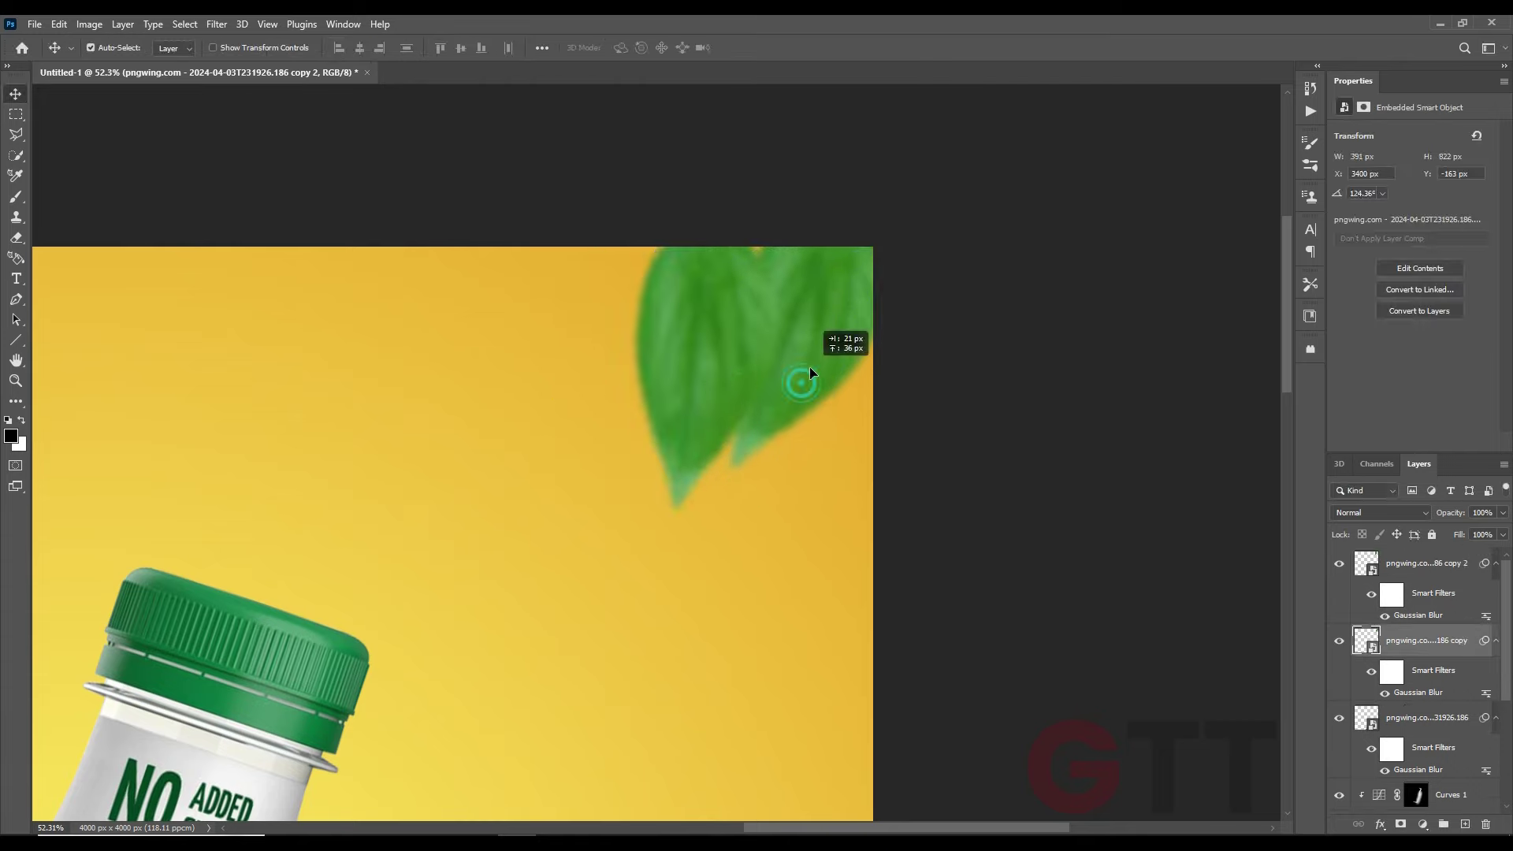
scroll(810, 367, down, 3)
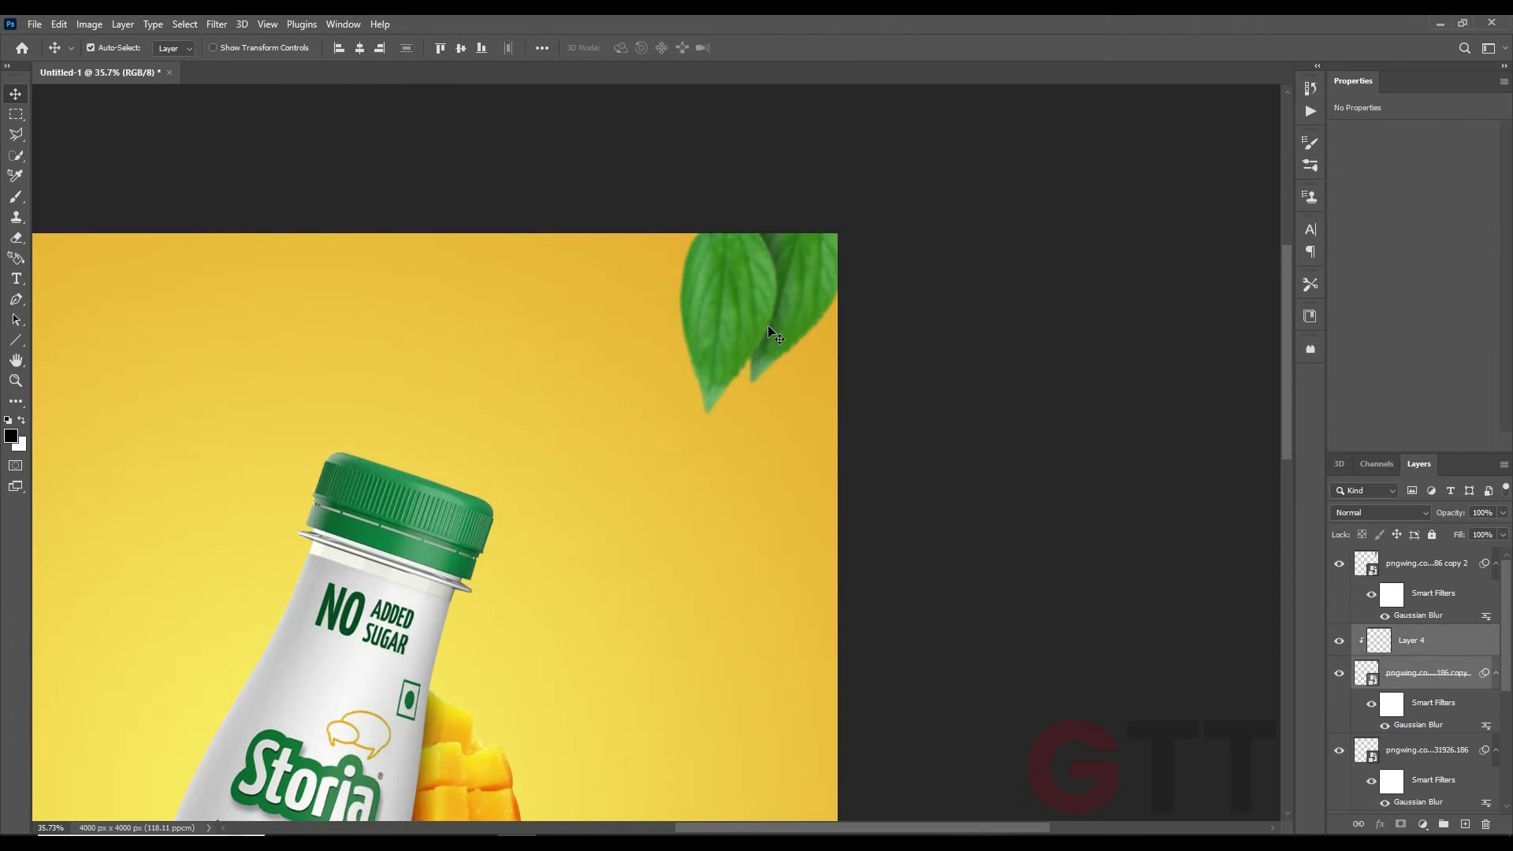
drag(812, 228, 867, 240)
key(Return)
key(ctrl+0)
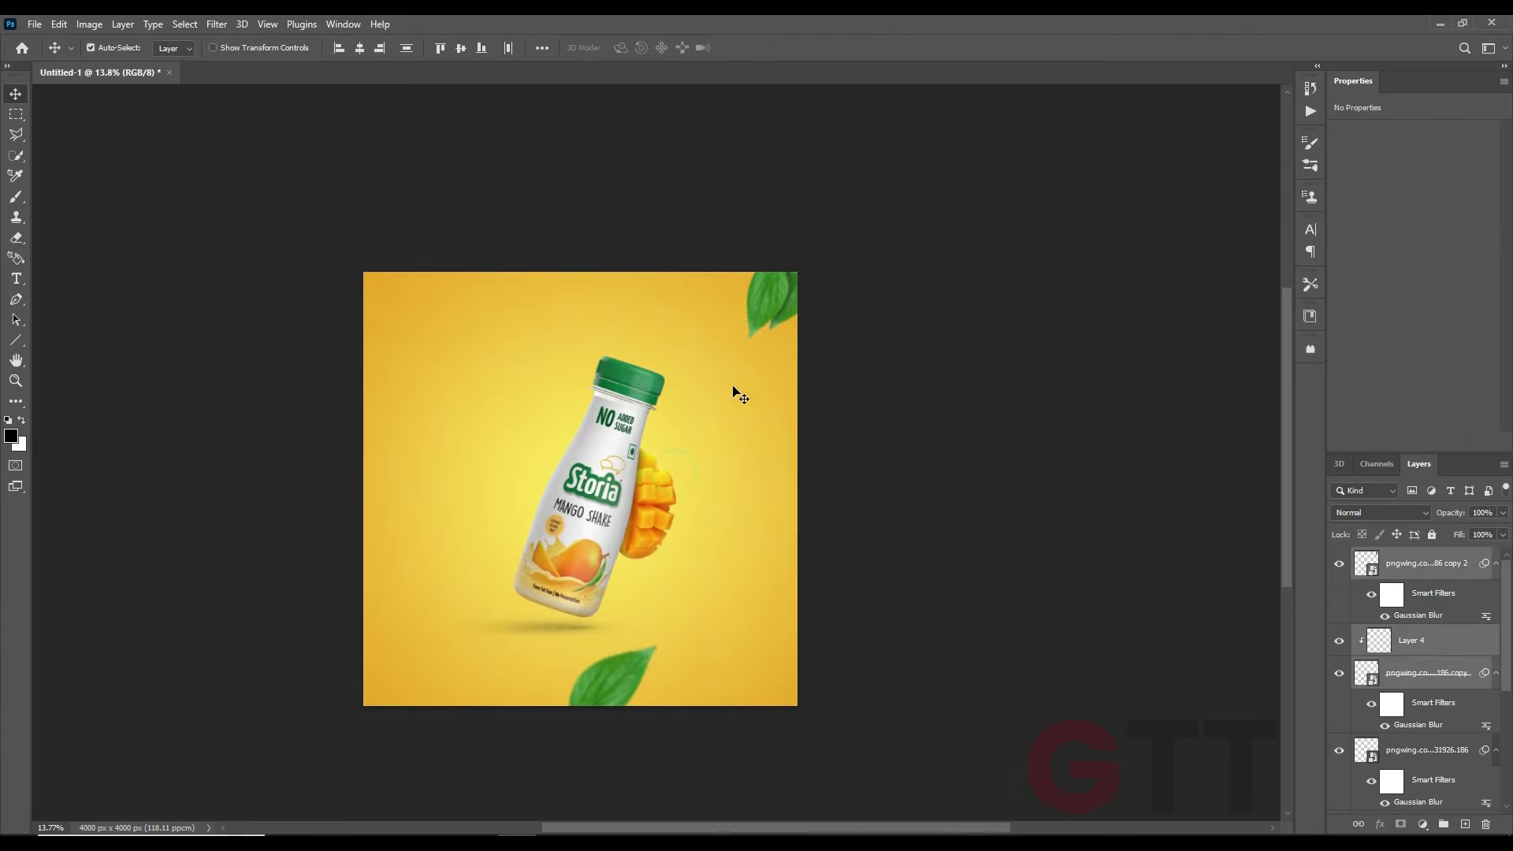
Bend the bottom leaf into a curve and move a copy up beside the bottle
click(664, 711)
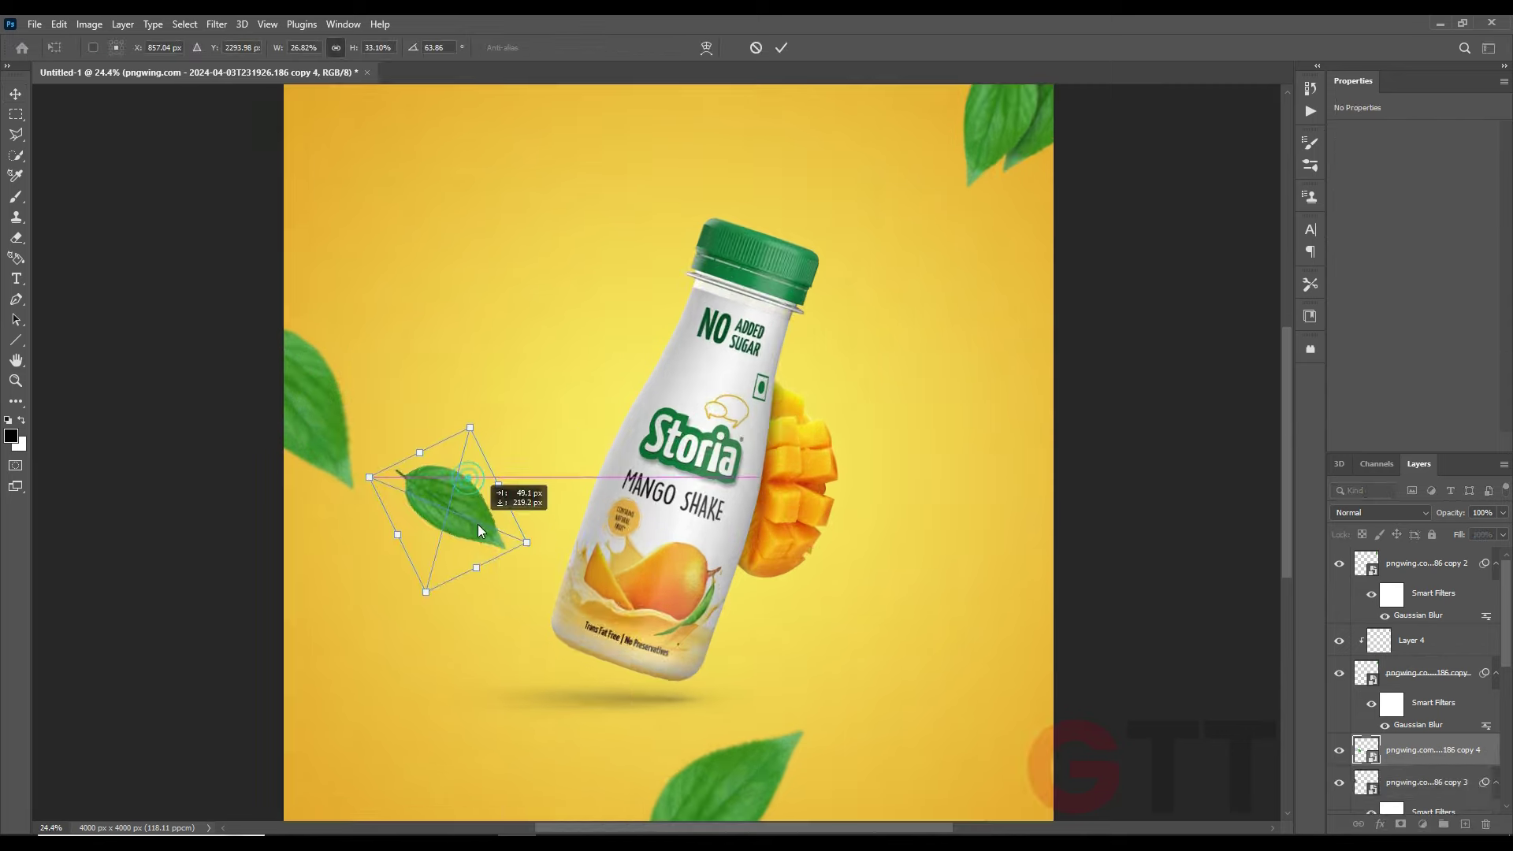
drag(531, 541, 533, 511)
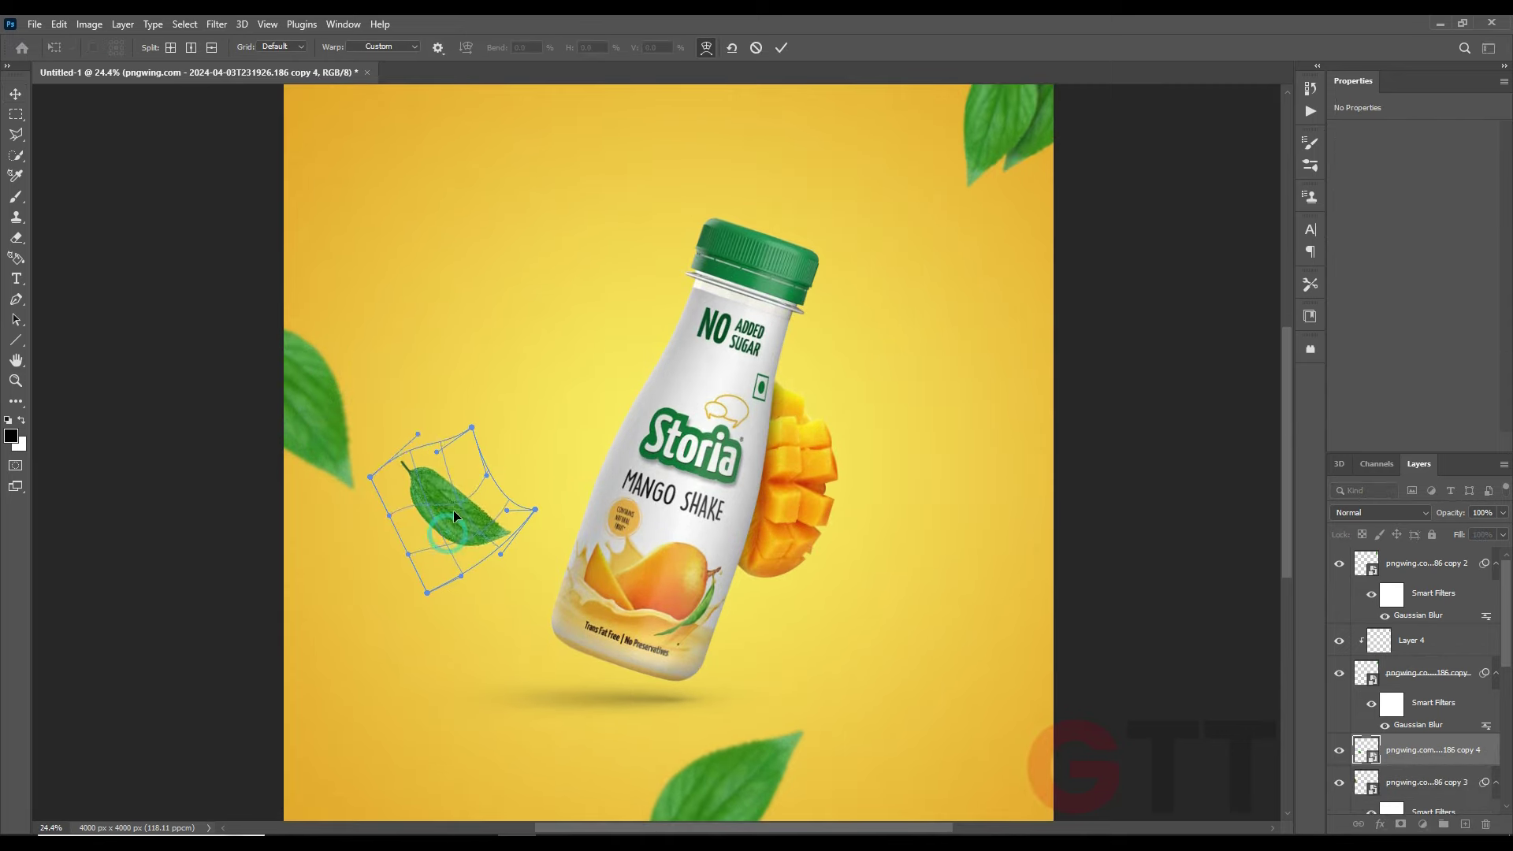
key(Return)
key(ctrl+t)
drag(607, 627, 579, 339)
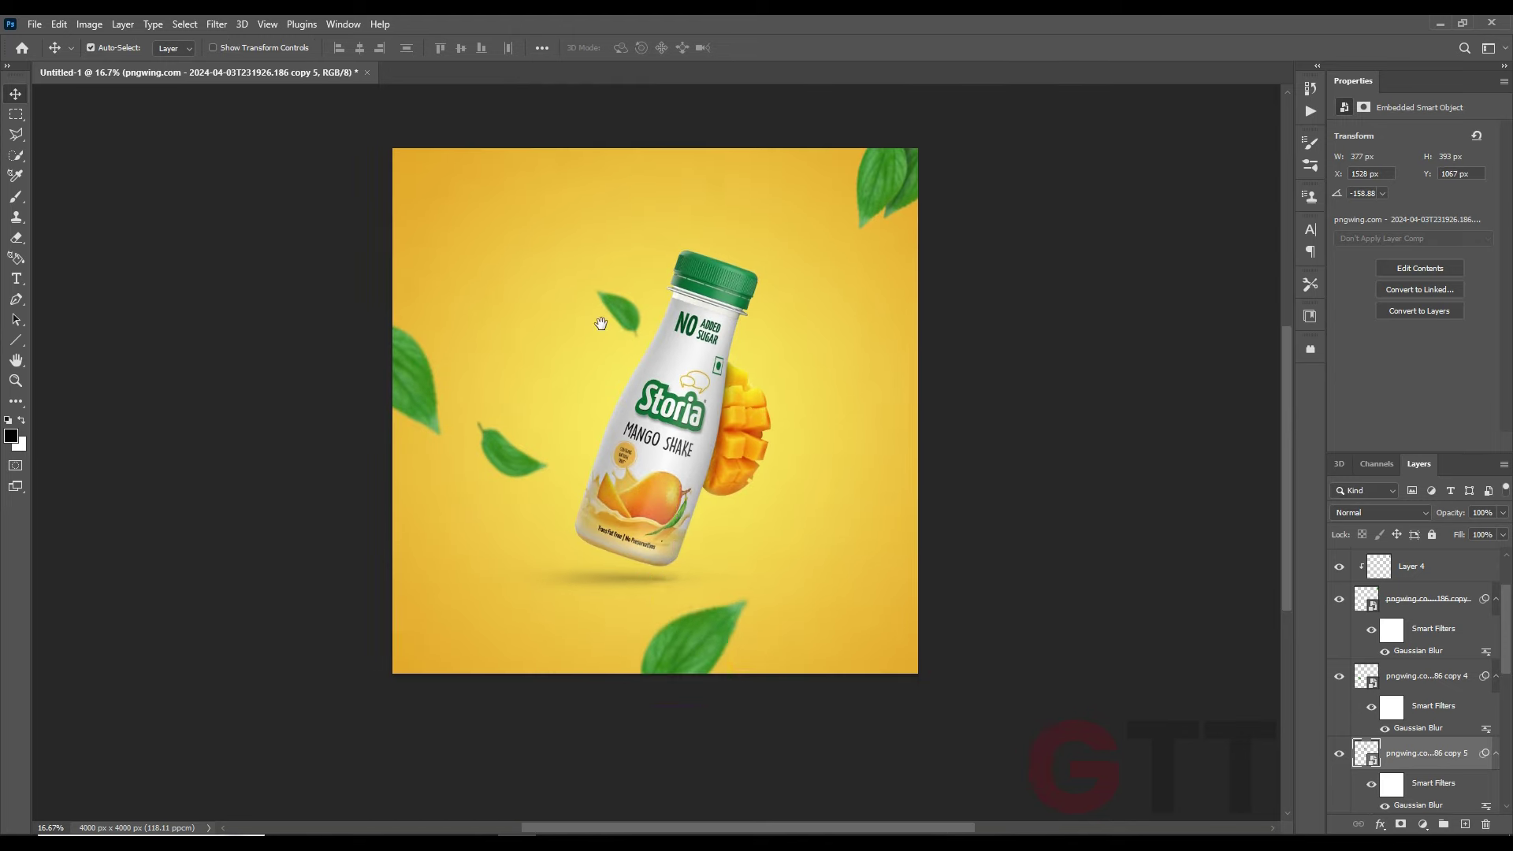
Warp the leaf beside the bottle with a free-form warp
scroll(762, 516, up, 2)
key(ctrl+t)
right_click(744, 536)
click(788, 328)
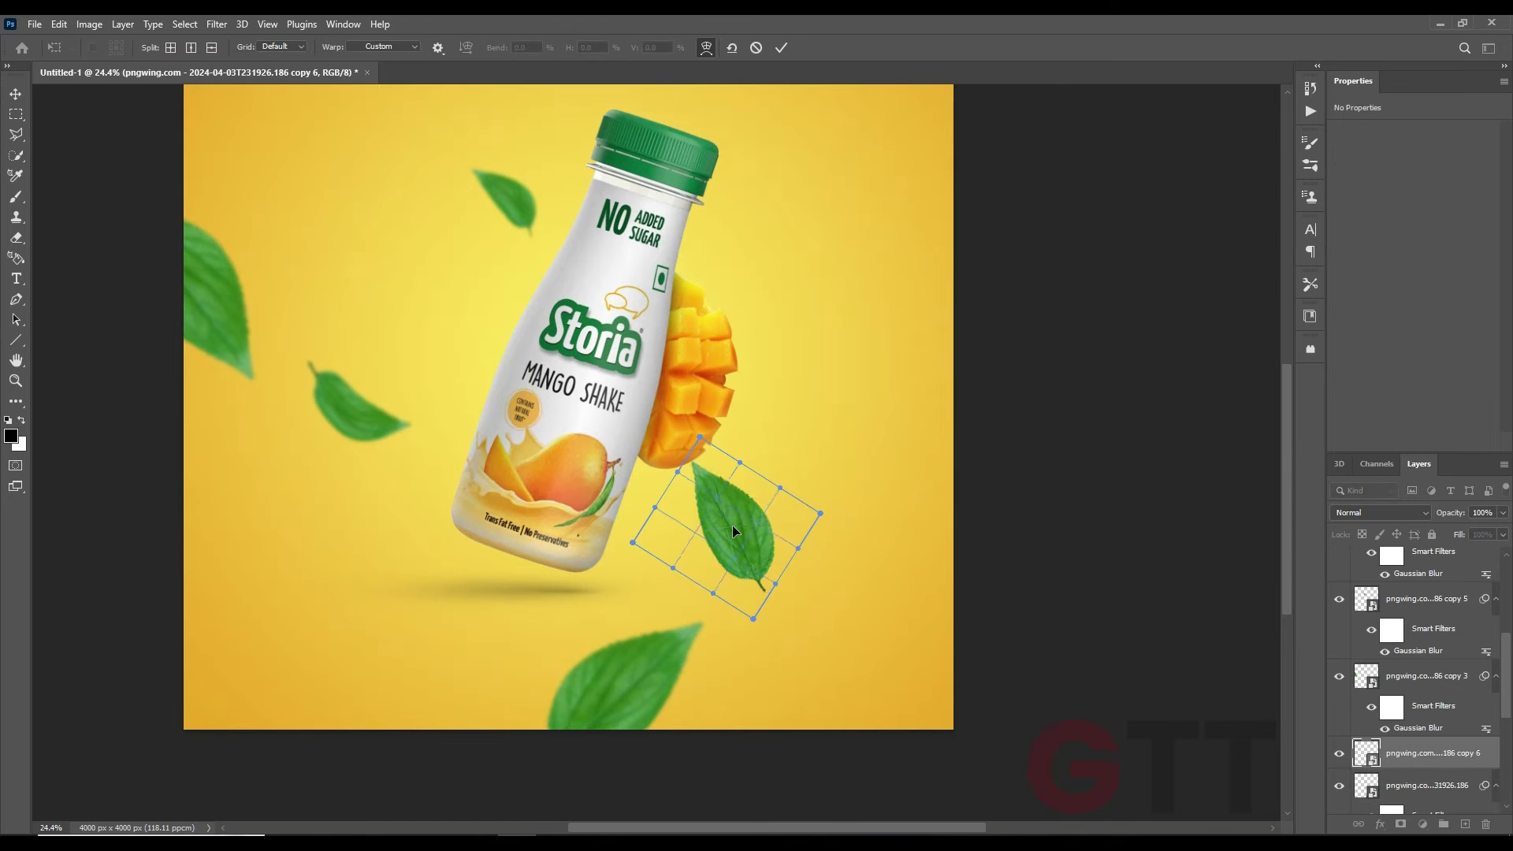
key(Return)
Duplicate a leaf and place it, rotated, at the right edge of the canvas
key(ctrl+j)
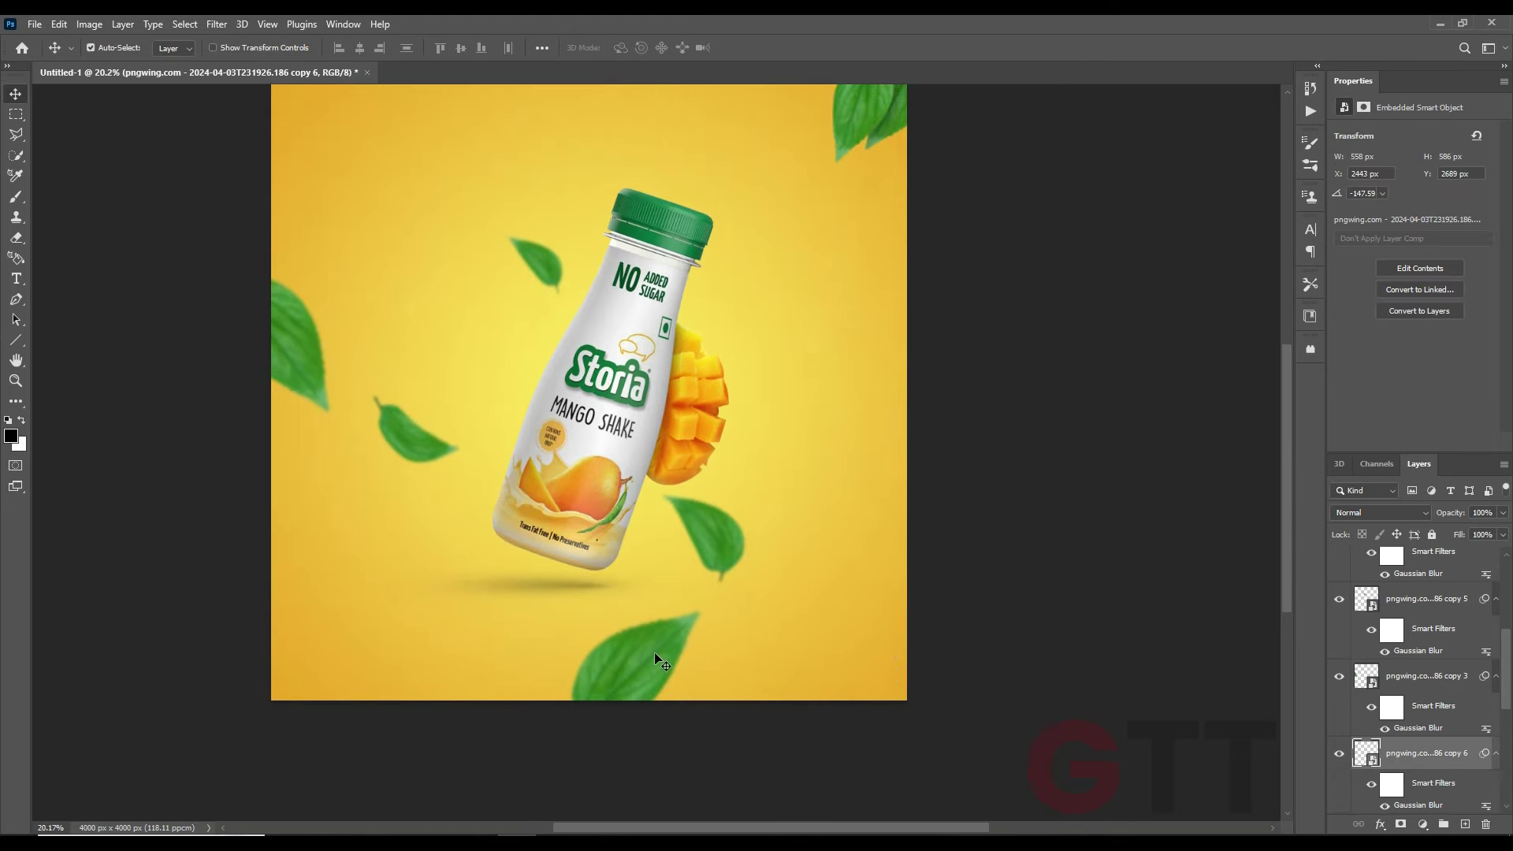
key(ctrl+t)
drag(1056, 544, 983, 510)
key(Return)
key(ctrl+alt+f)
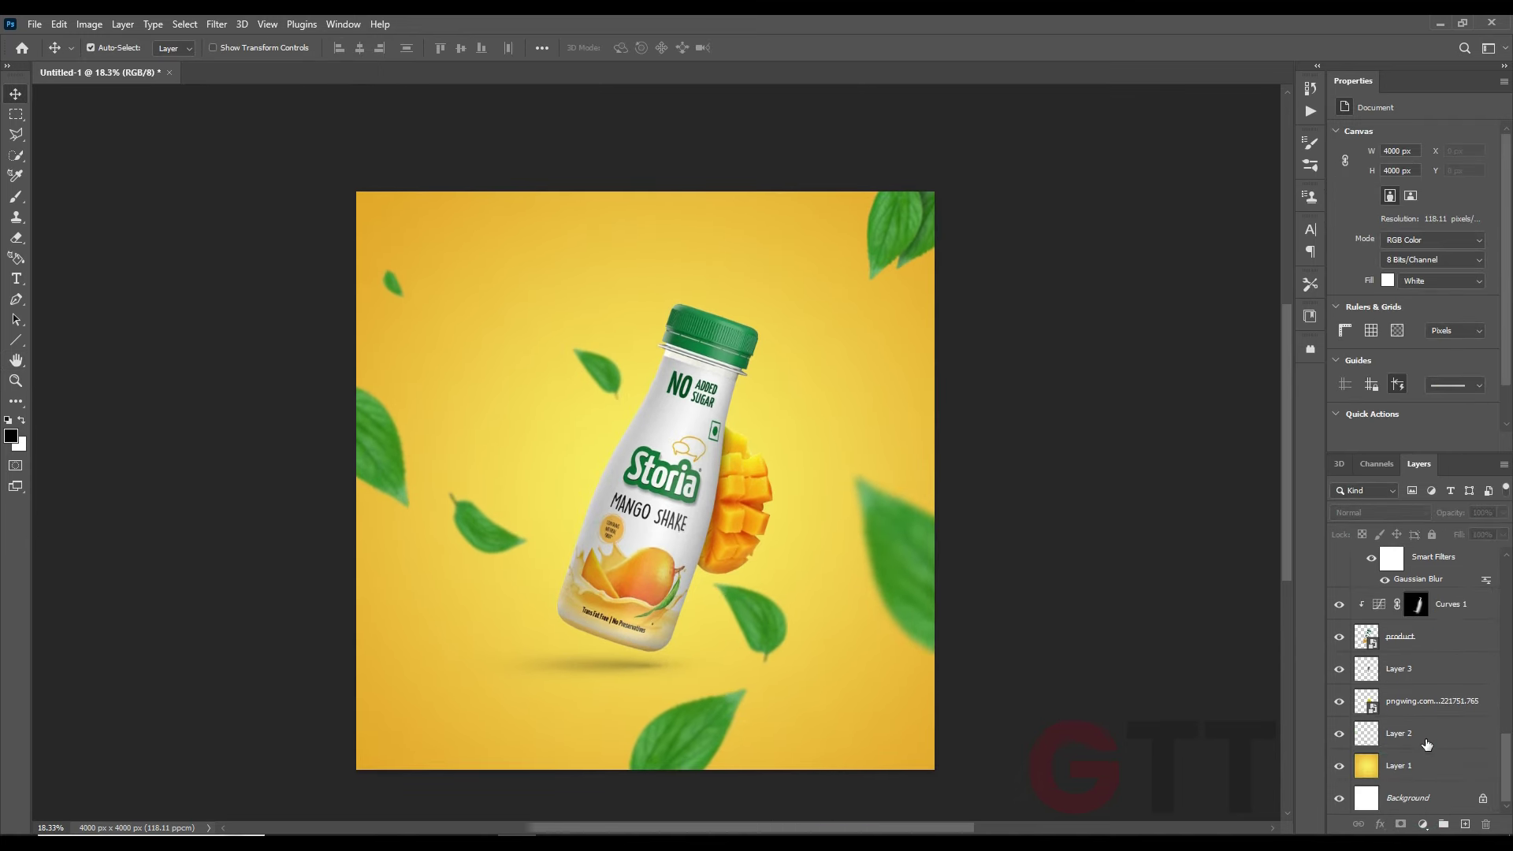
Type 'A SIP OF' above the bottle and duplicate the line, retyped as 'SUMMER'
click(1421, 766)
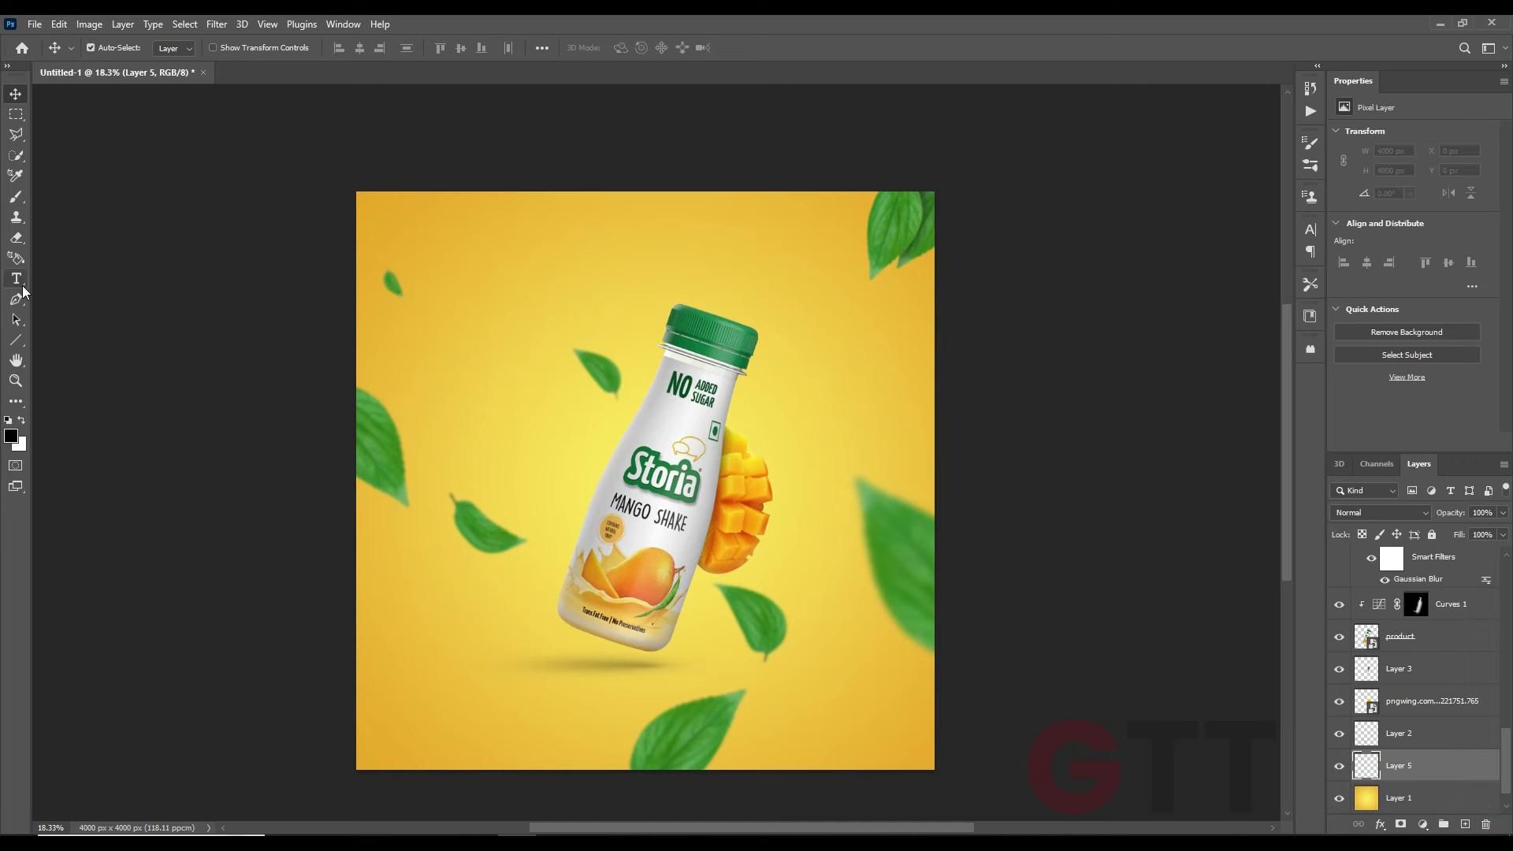
click(21, 286)
scroll(618, 247, up, 3)
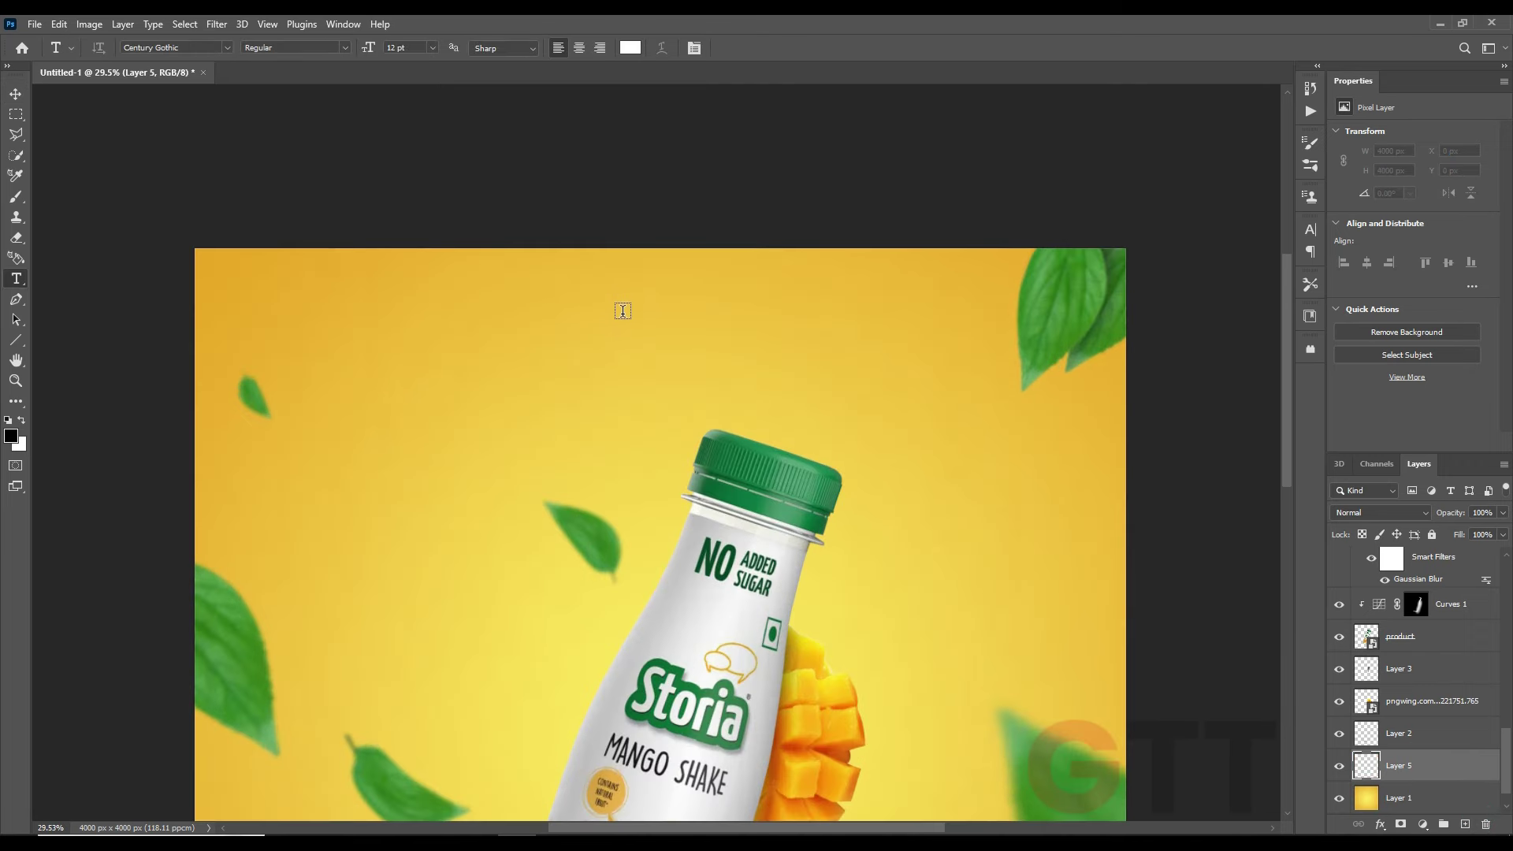
click(598, 341)
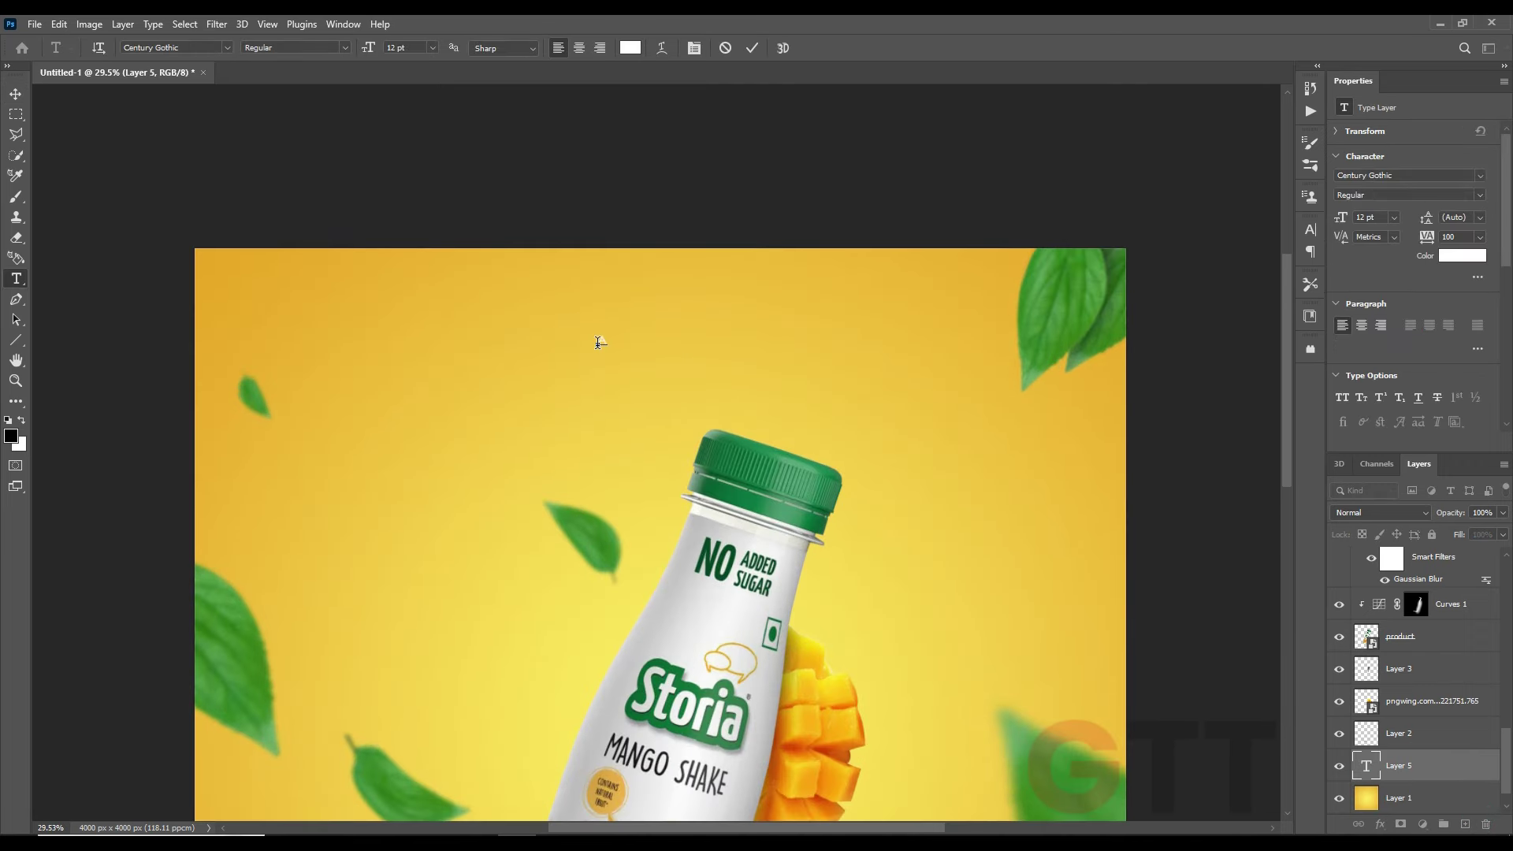
text(A SIP OF)
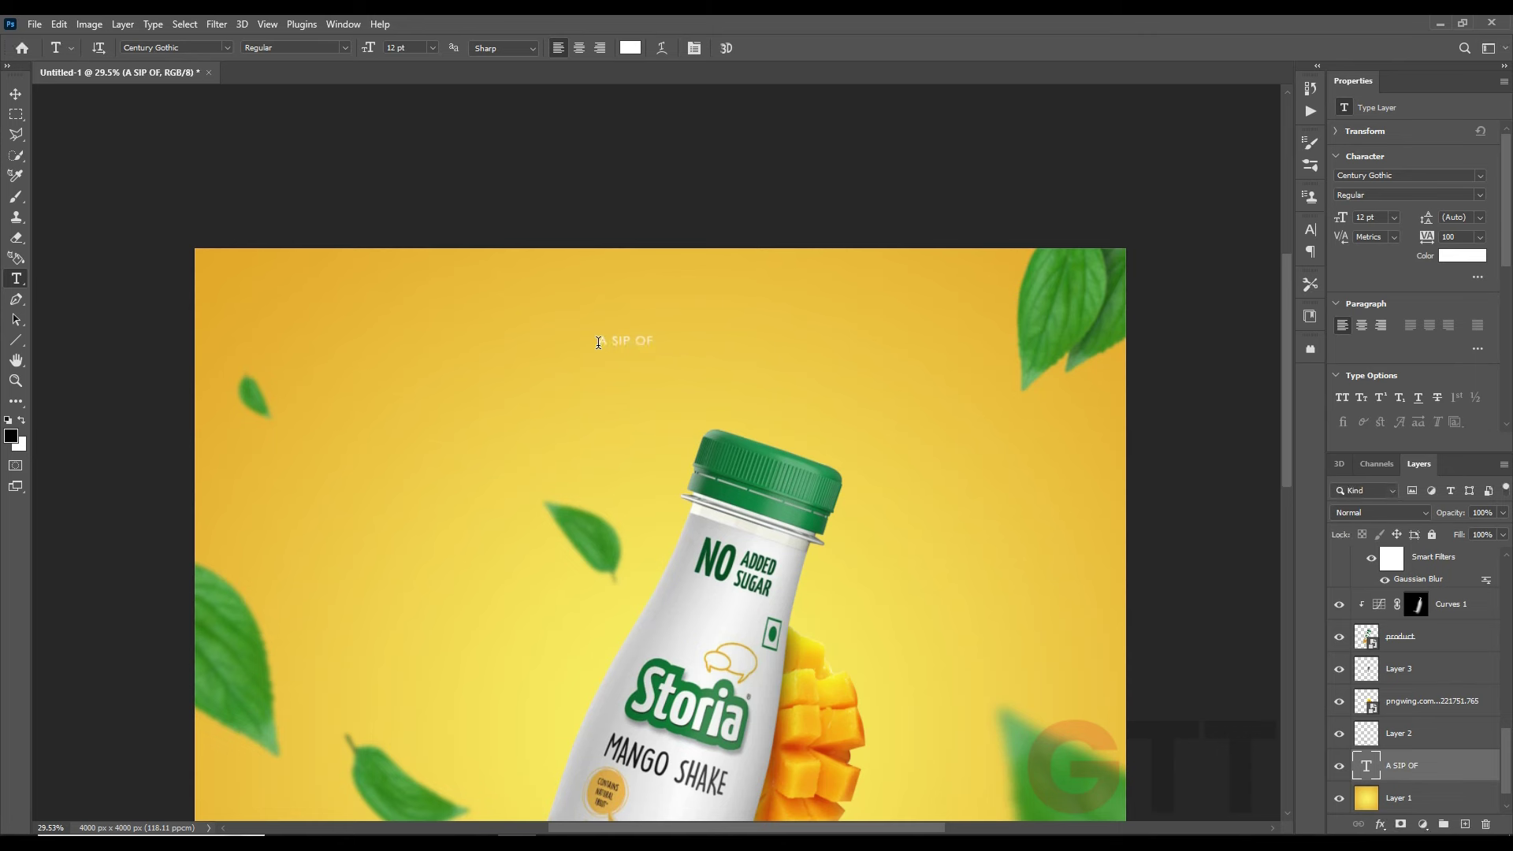
drag(625, 365, 624, 367)
double_click(623, 367)
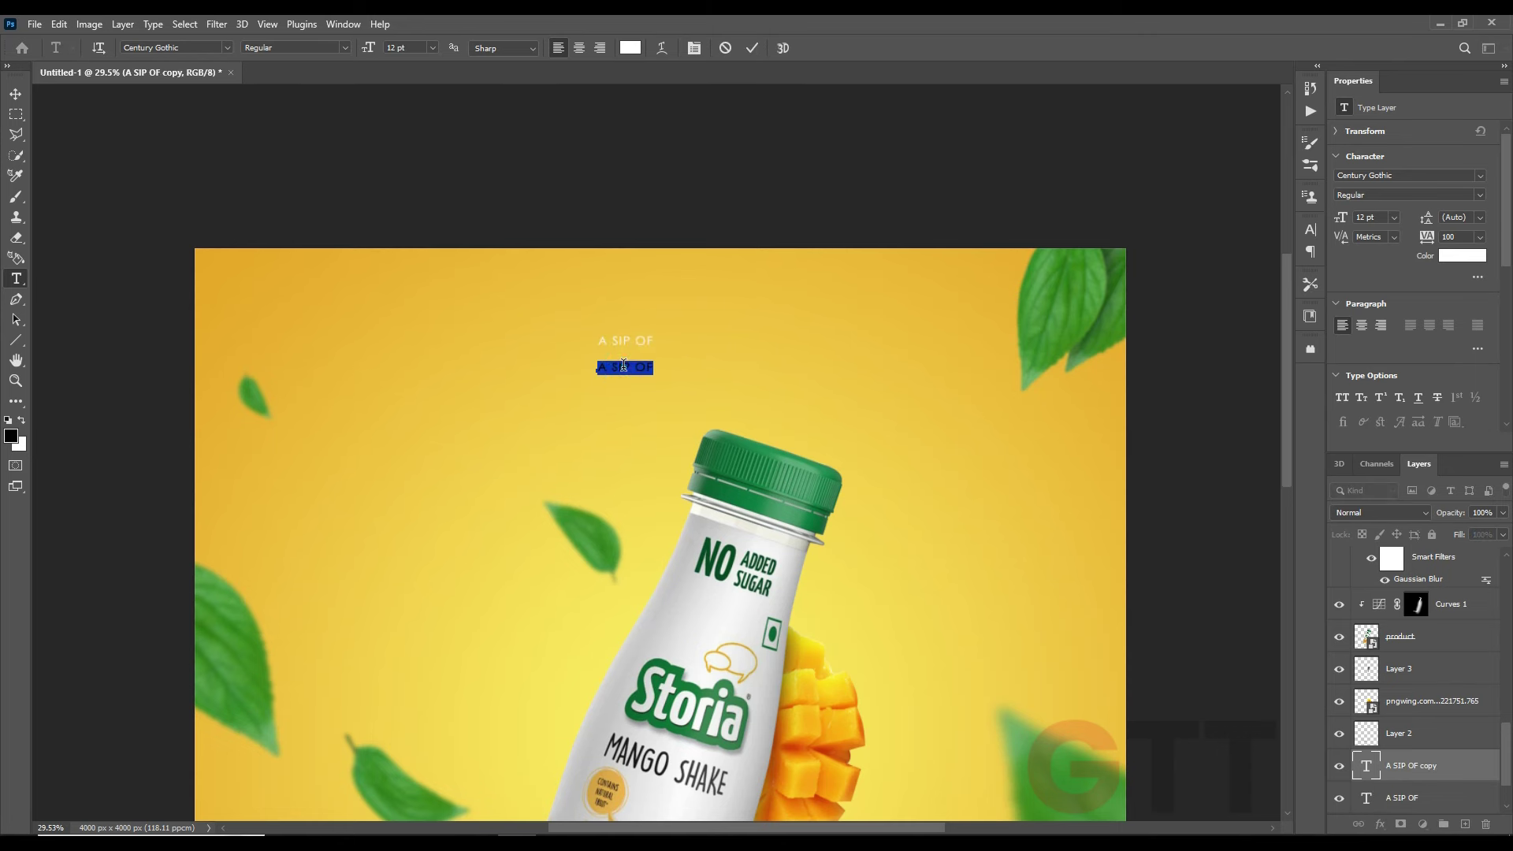
text(SUMMER)
key(v)
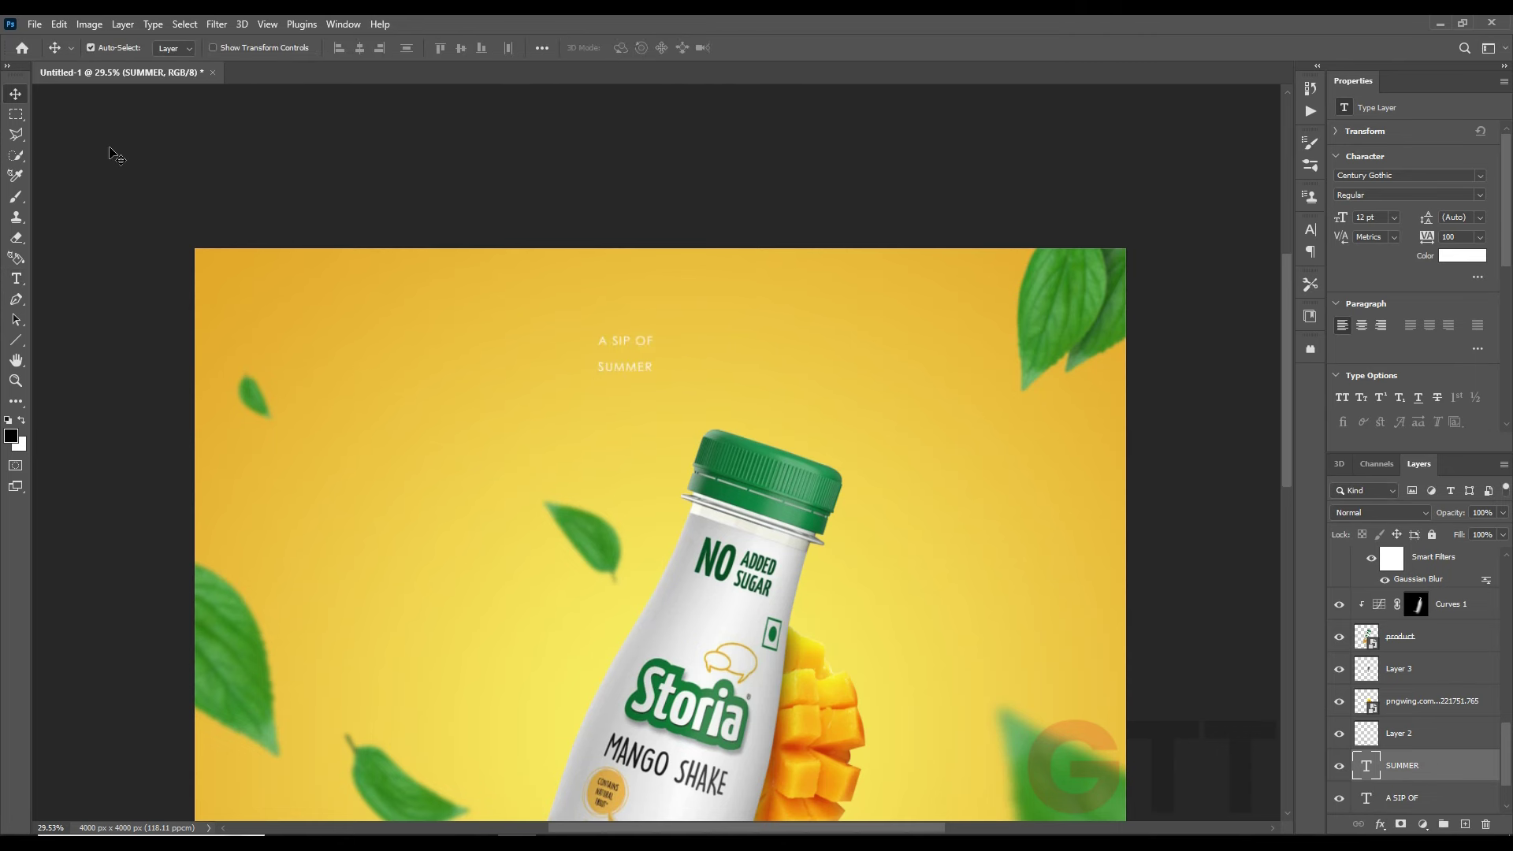
Enlarge SUMMER beneath 'A SIP OF', widen 'A SIP OF' above it, then select both lines
key(ctrl+t)
drag(654, 361, 898, 303)
drag(719, 364, 719, 420)
key(Return)
click(625, 341)
key(ctrl+t)
drag(654, 341, 729, 339)
key(Return)
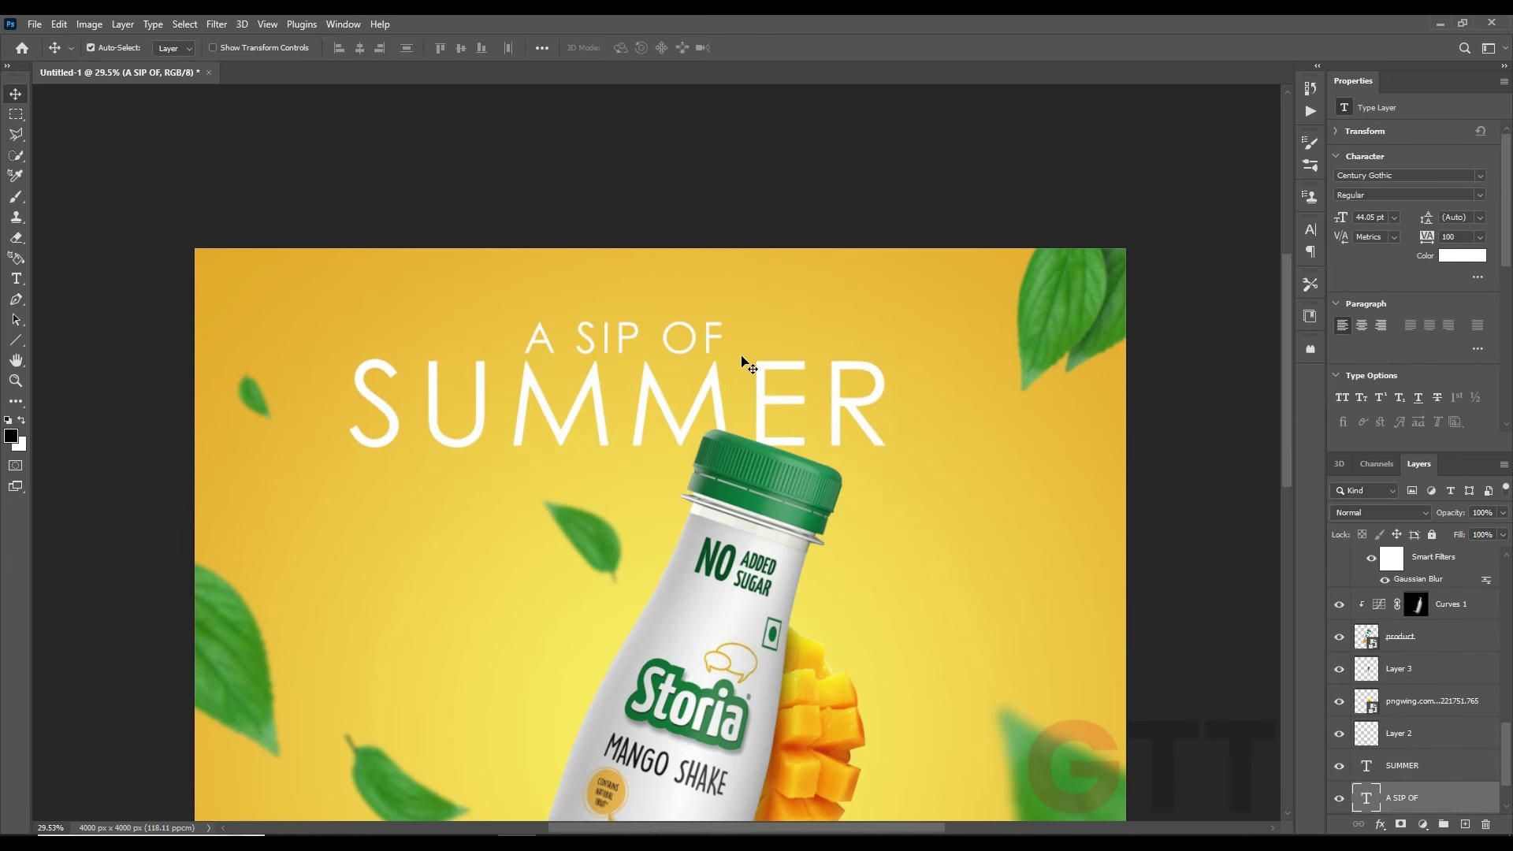
scroll(675, 353, up, 1)
ctrl+click(1419, 768)
Center both headline lines horizontally and slightly enlarge the A SIP OF line
scroll(1424, 777, down, 1)
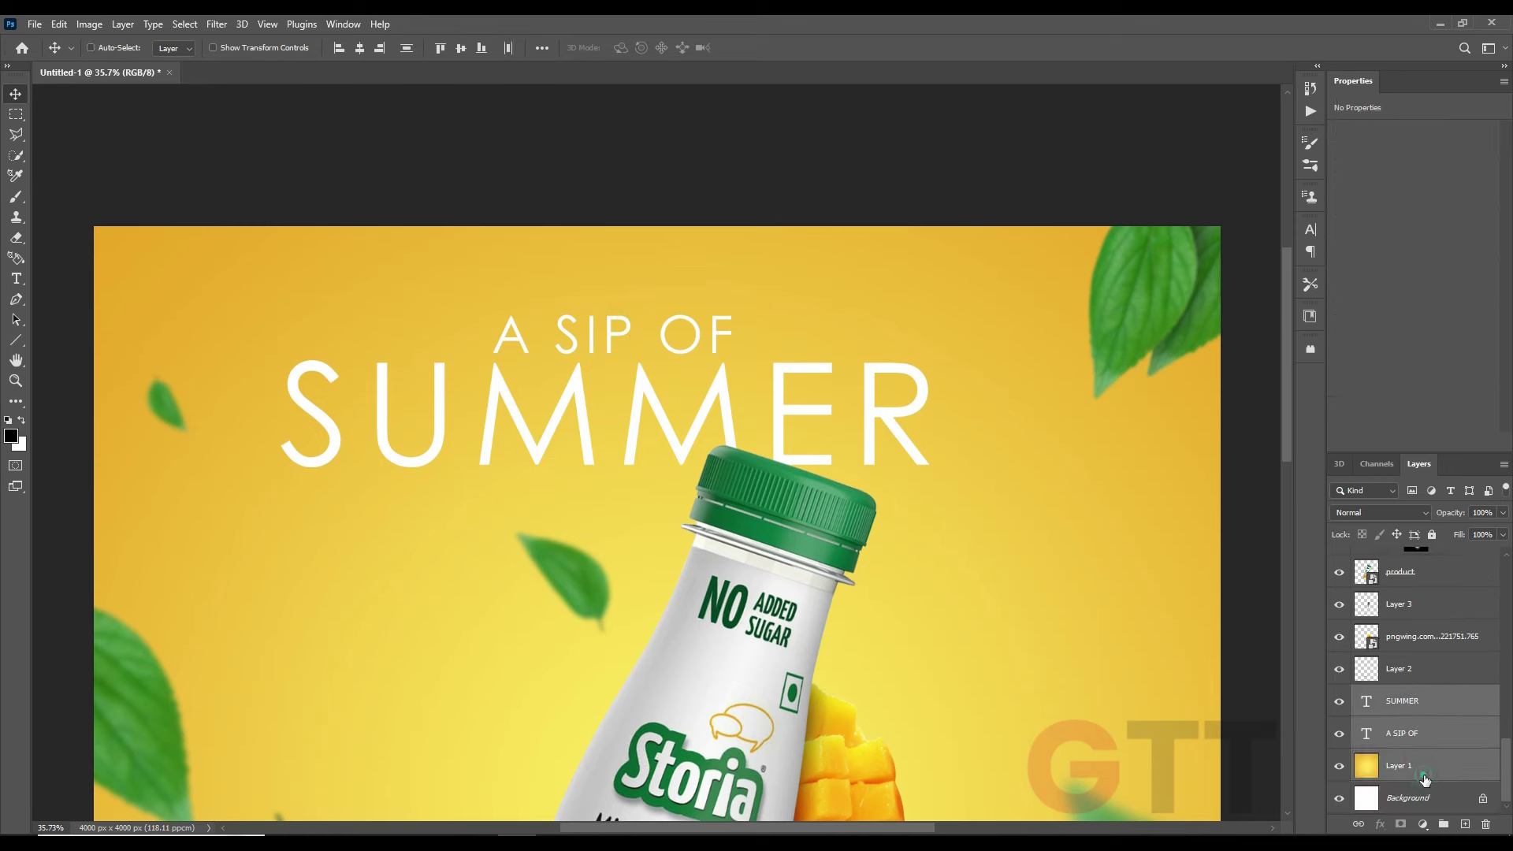
click(359, 49)
click(640, 337)
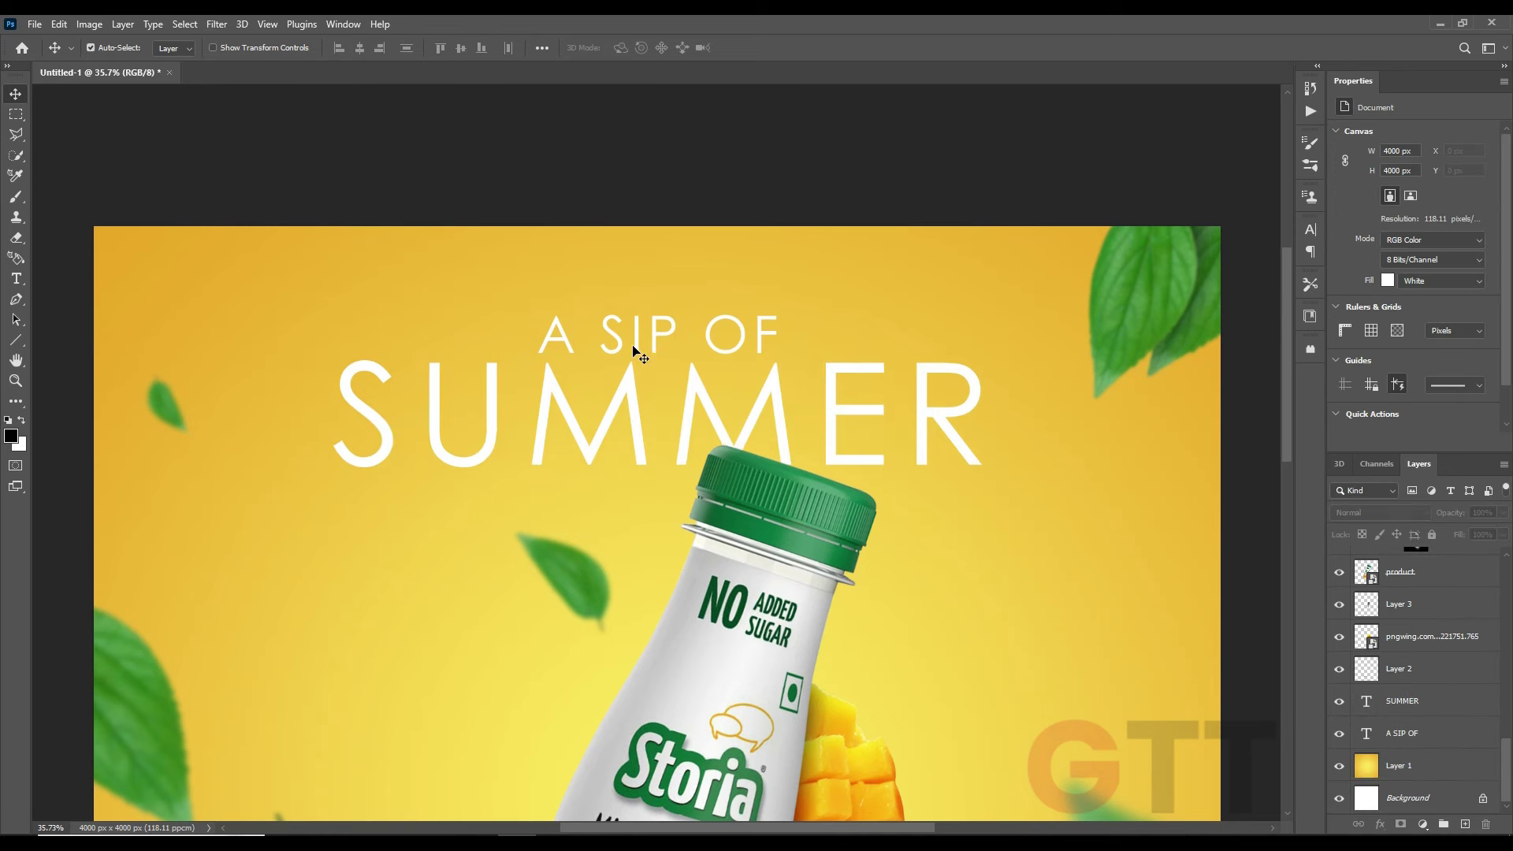
key(ctrl+t)
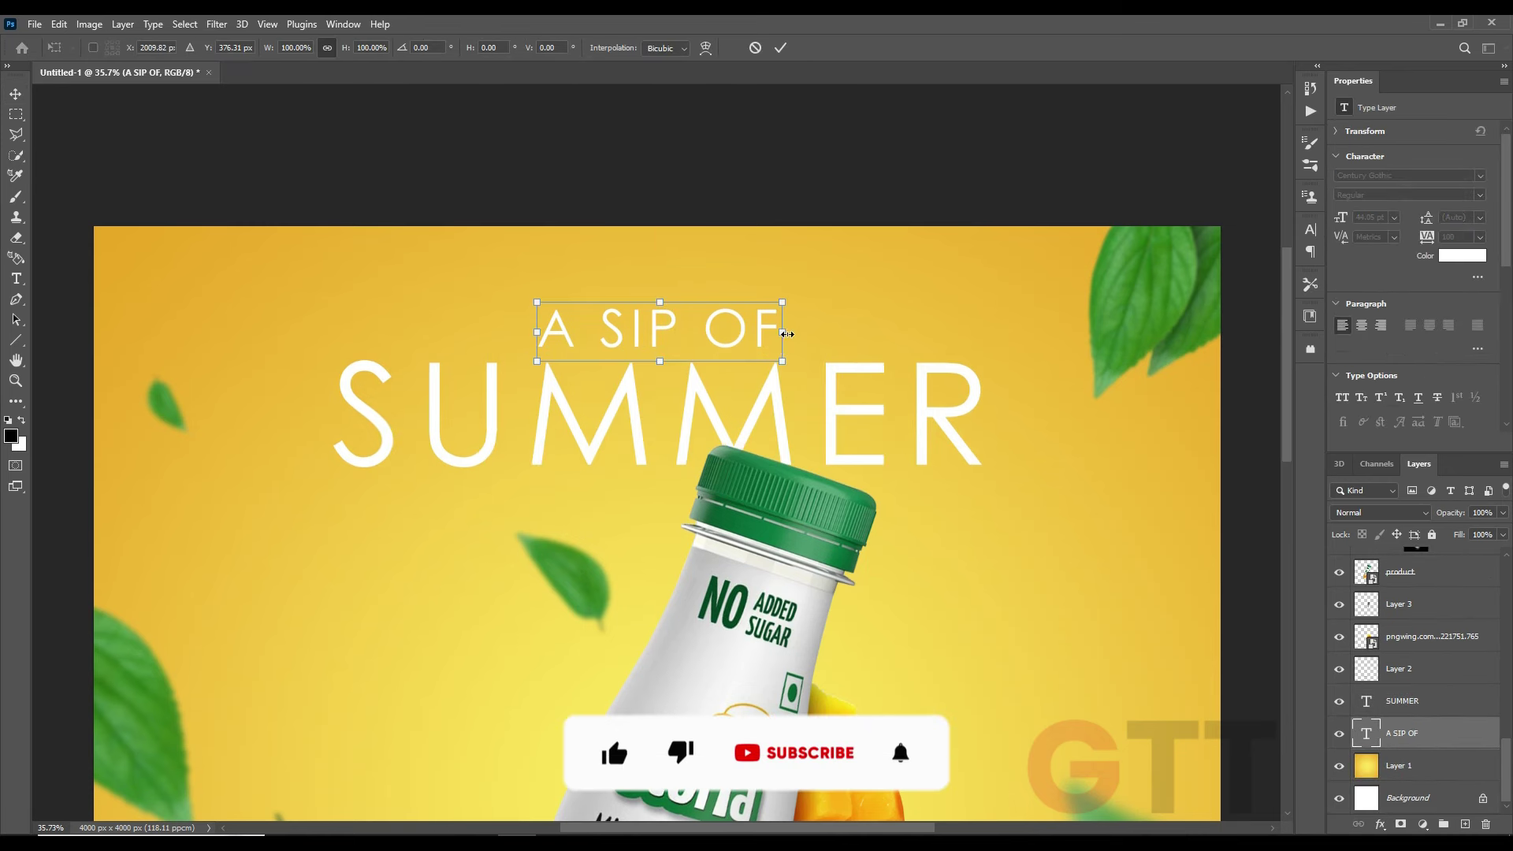
drag(787, 334, 796, 334)
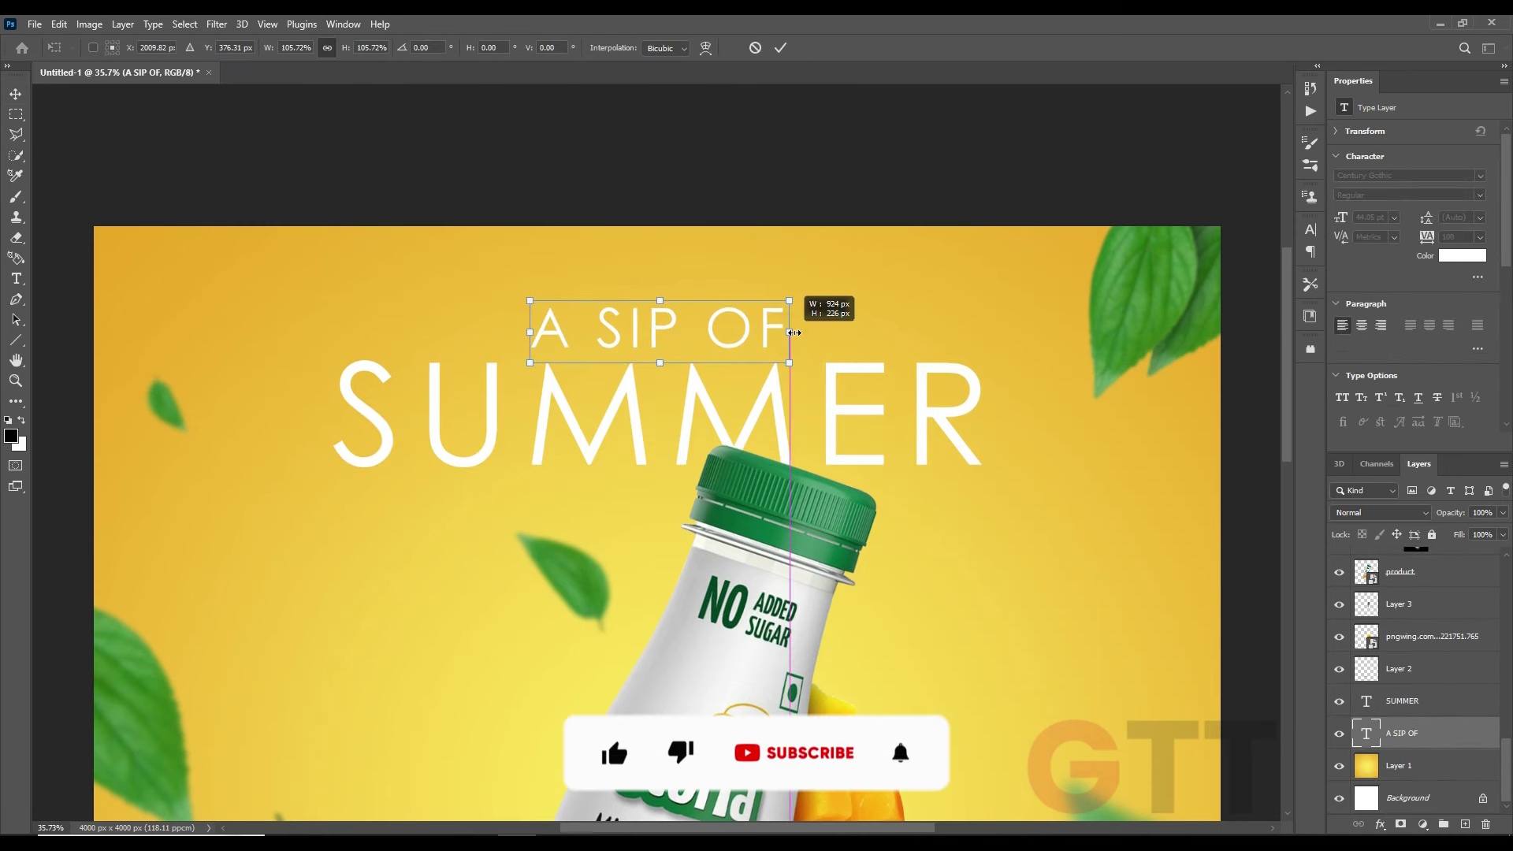
key(Return)
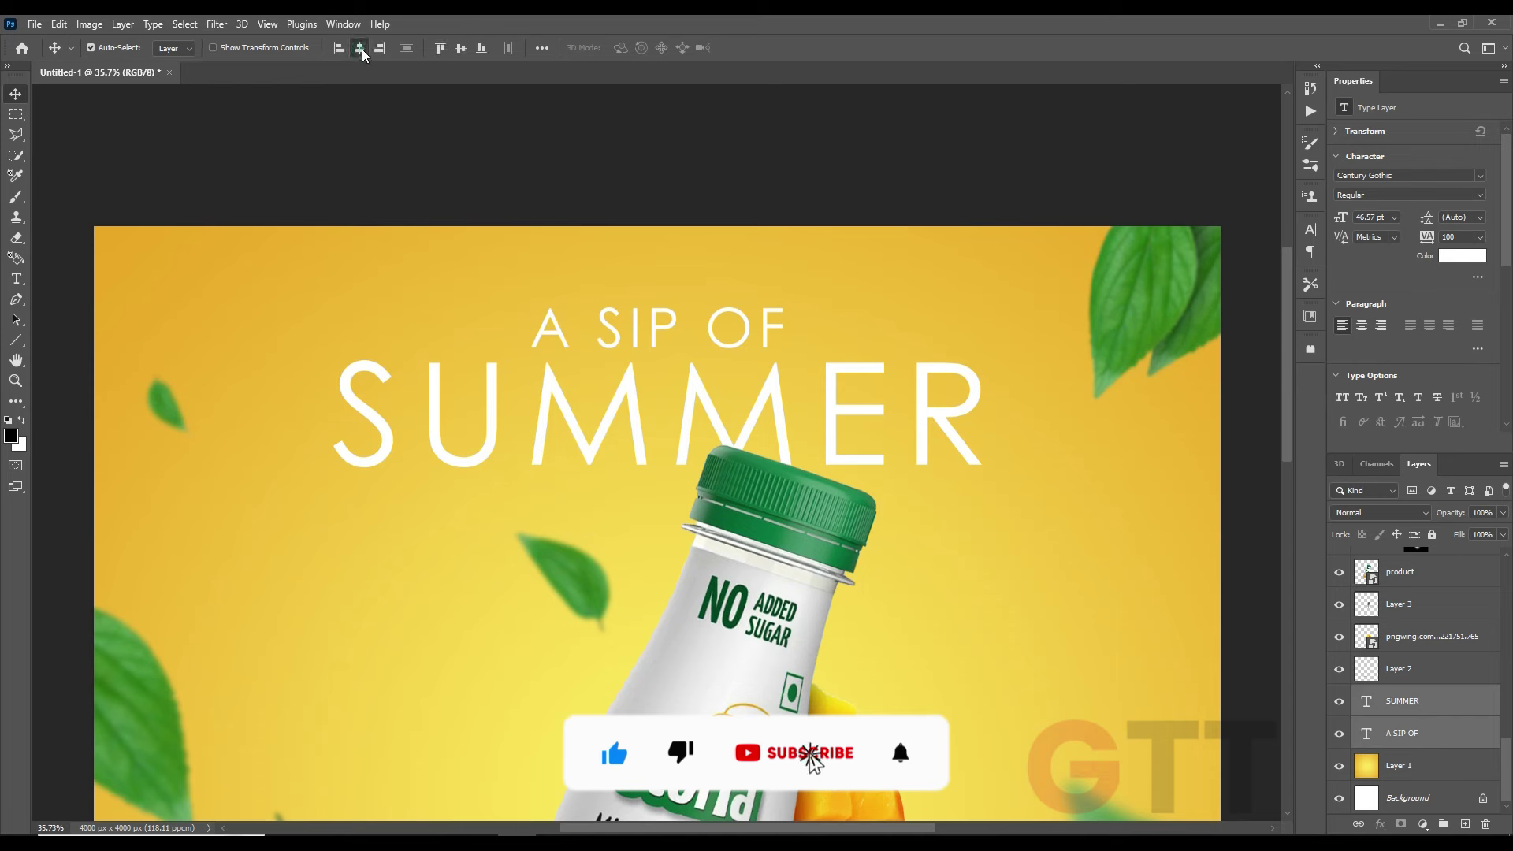
Colour the SUMMER text dark green
click(828, 416)
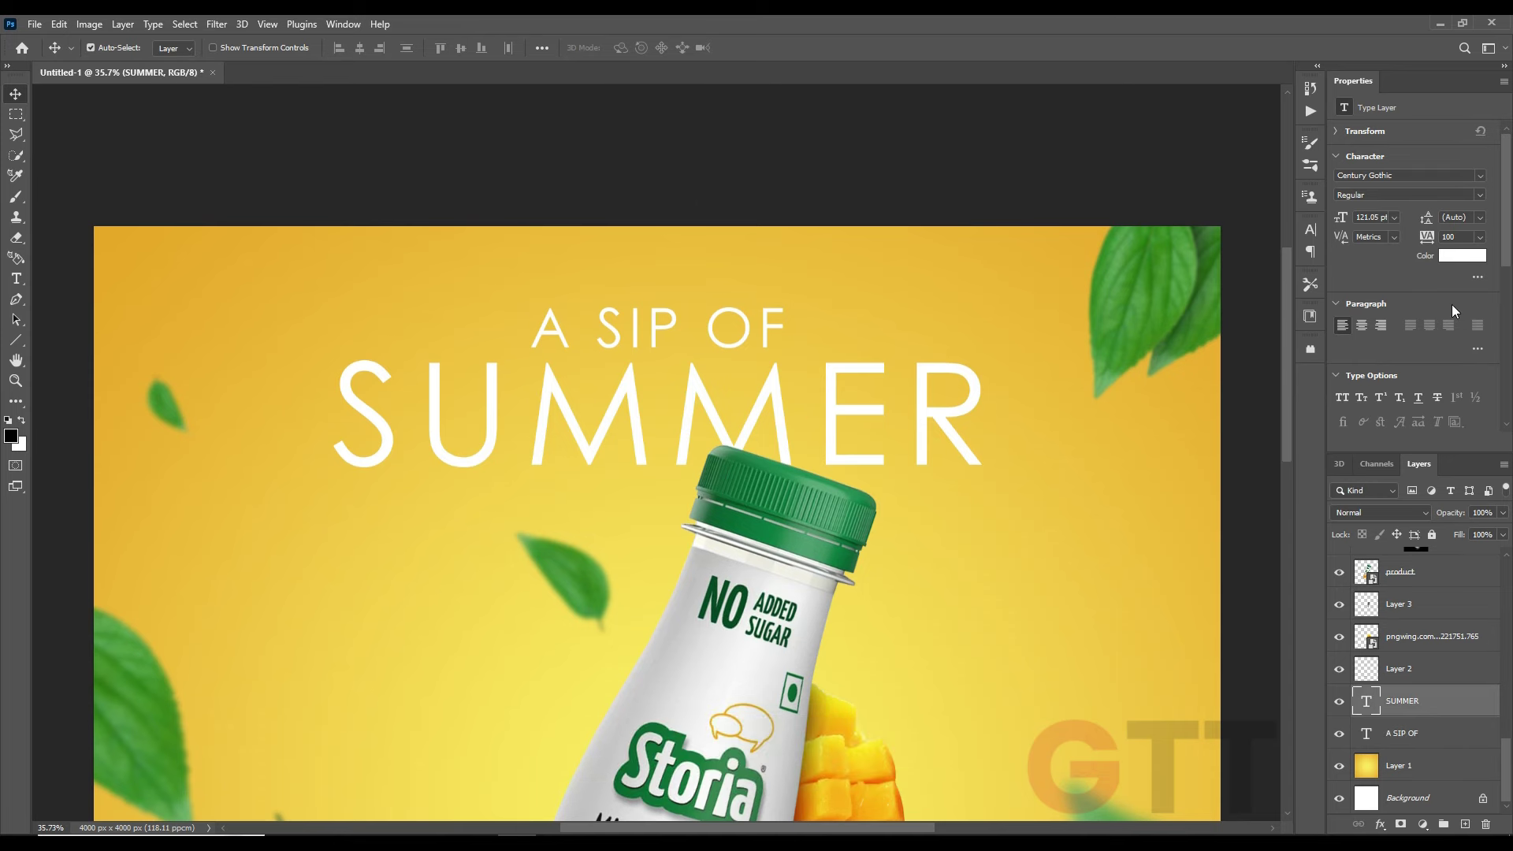
click(1459, 256)
click(1146, 269)
click(1281, 498)
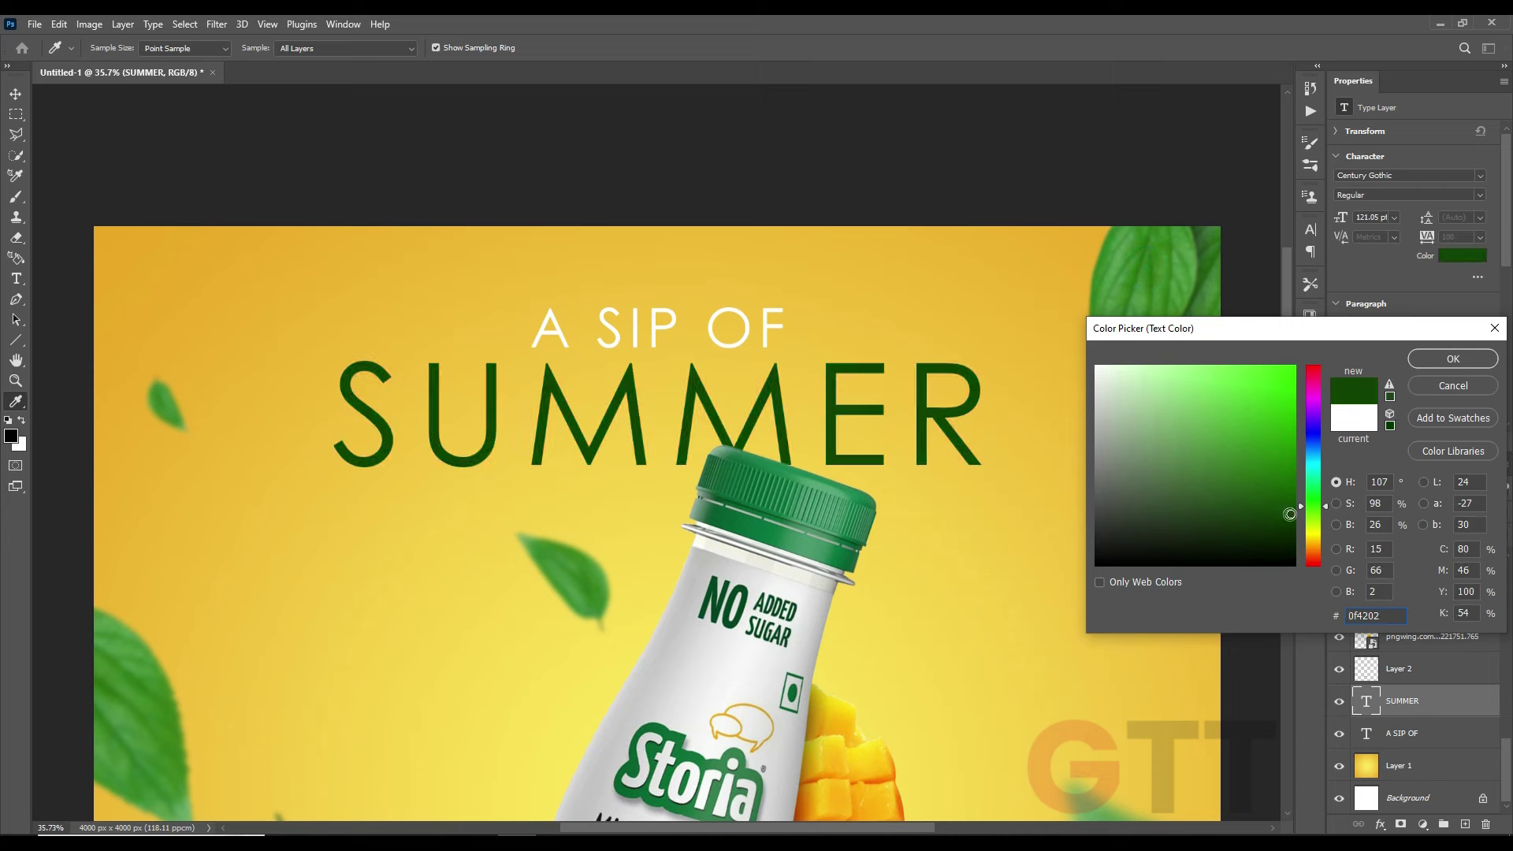
click(1451, 360)
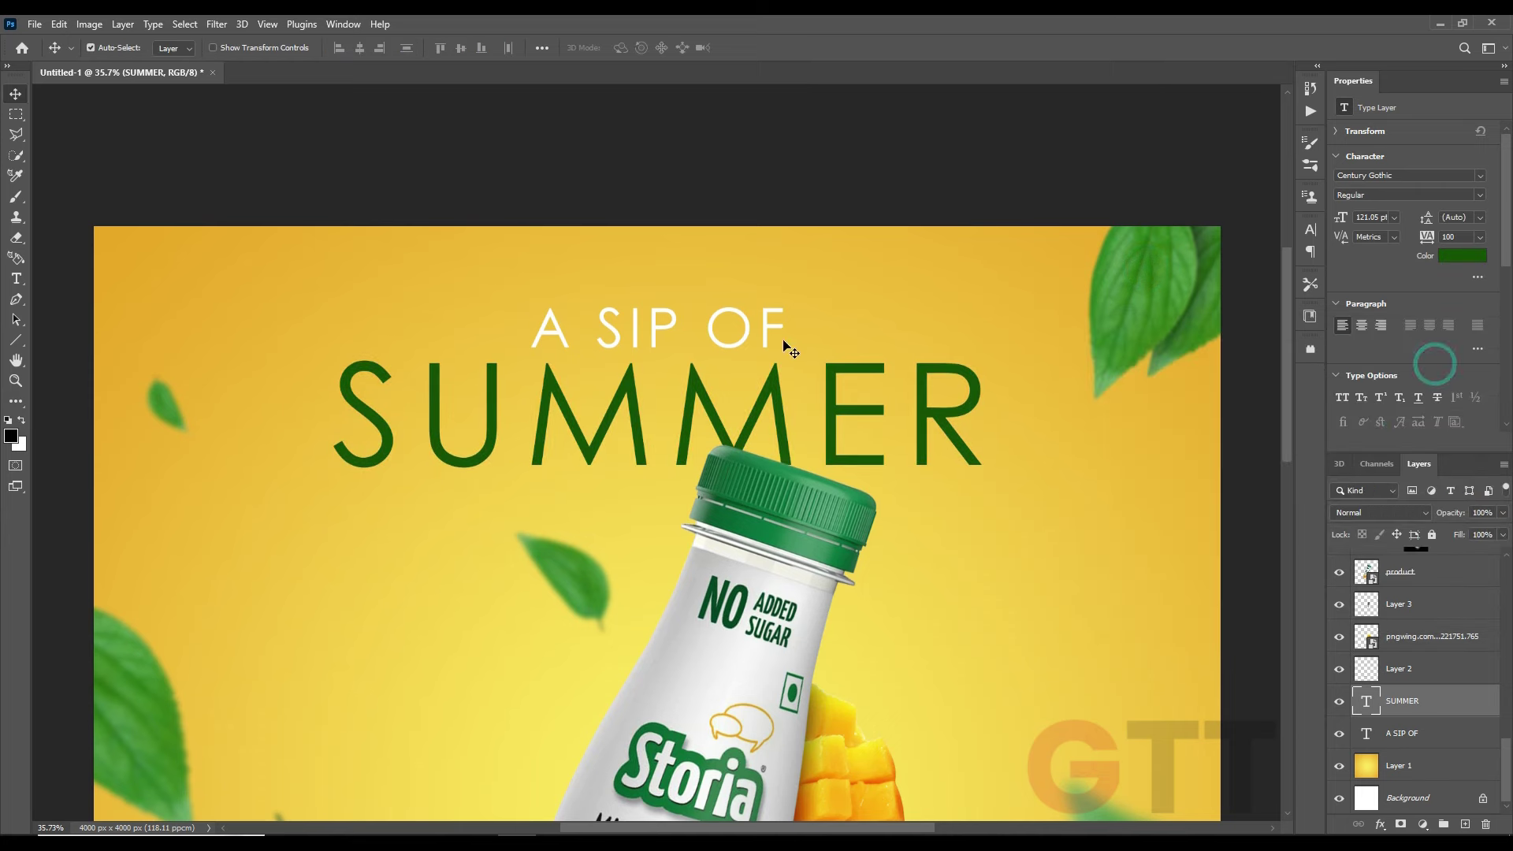
Colour the A SIP OF line black
click(769, 324)
click(1459, 257)
click(1125, 527)
text(000000)
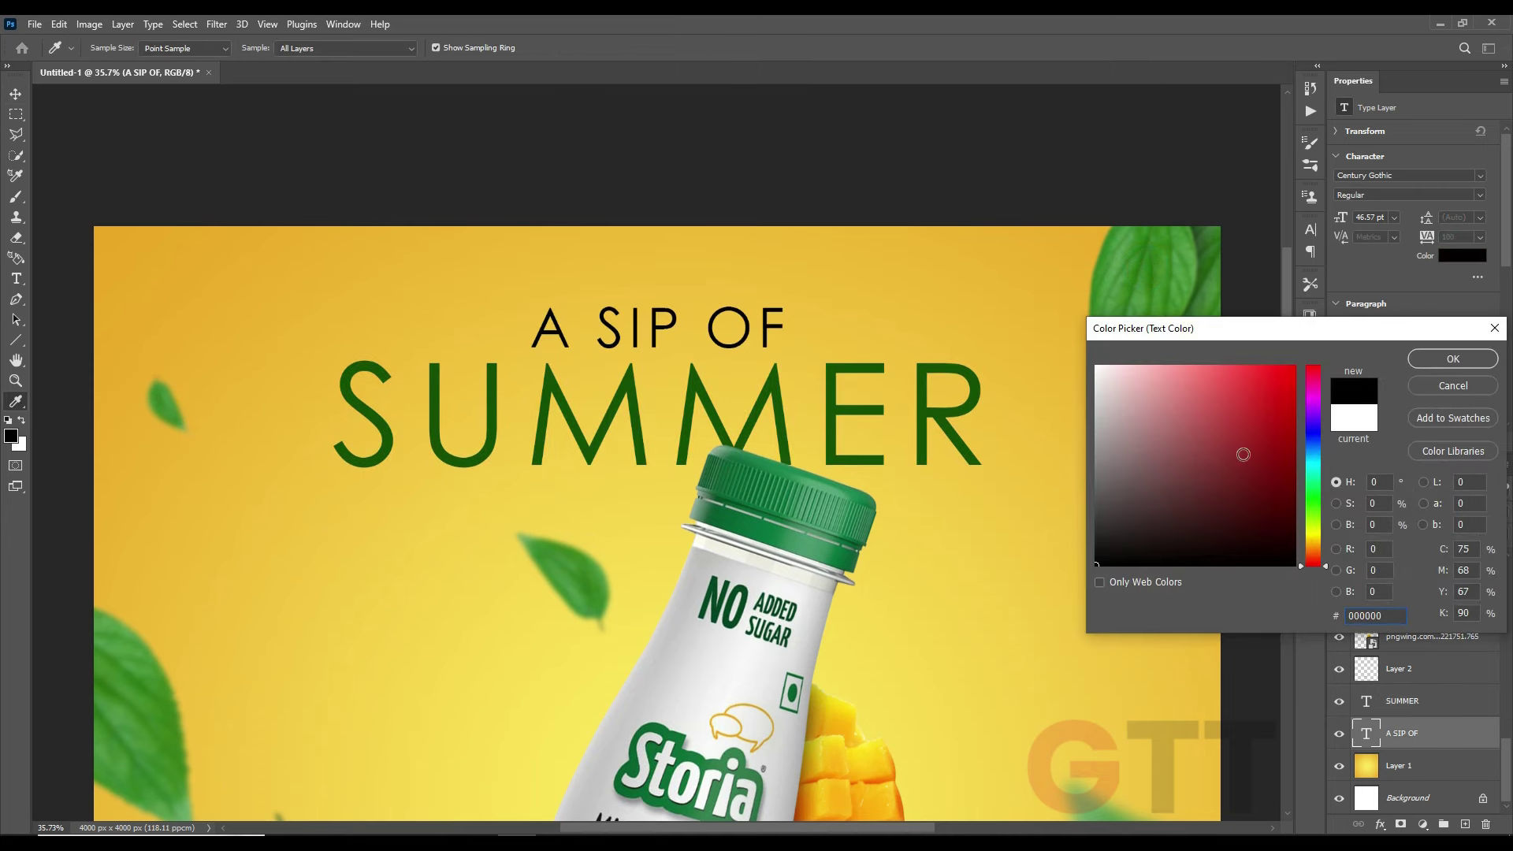
click(1429, 361)
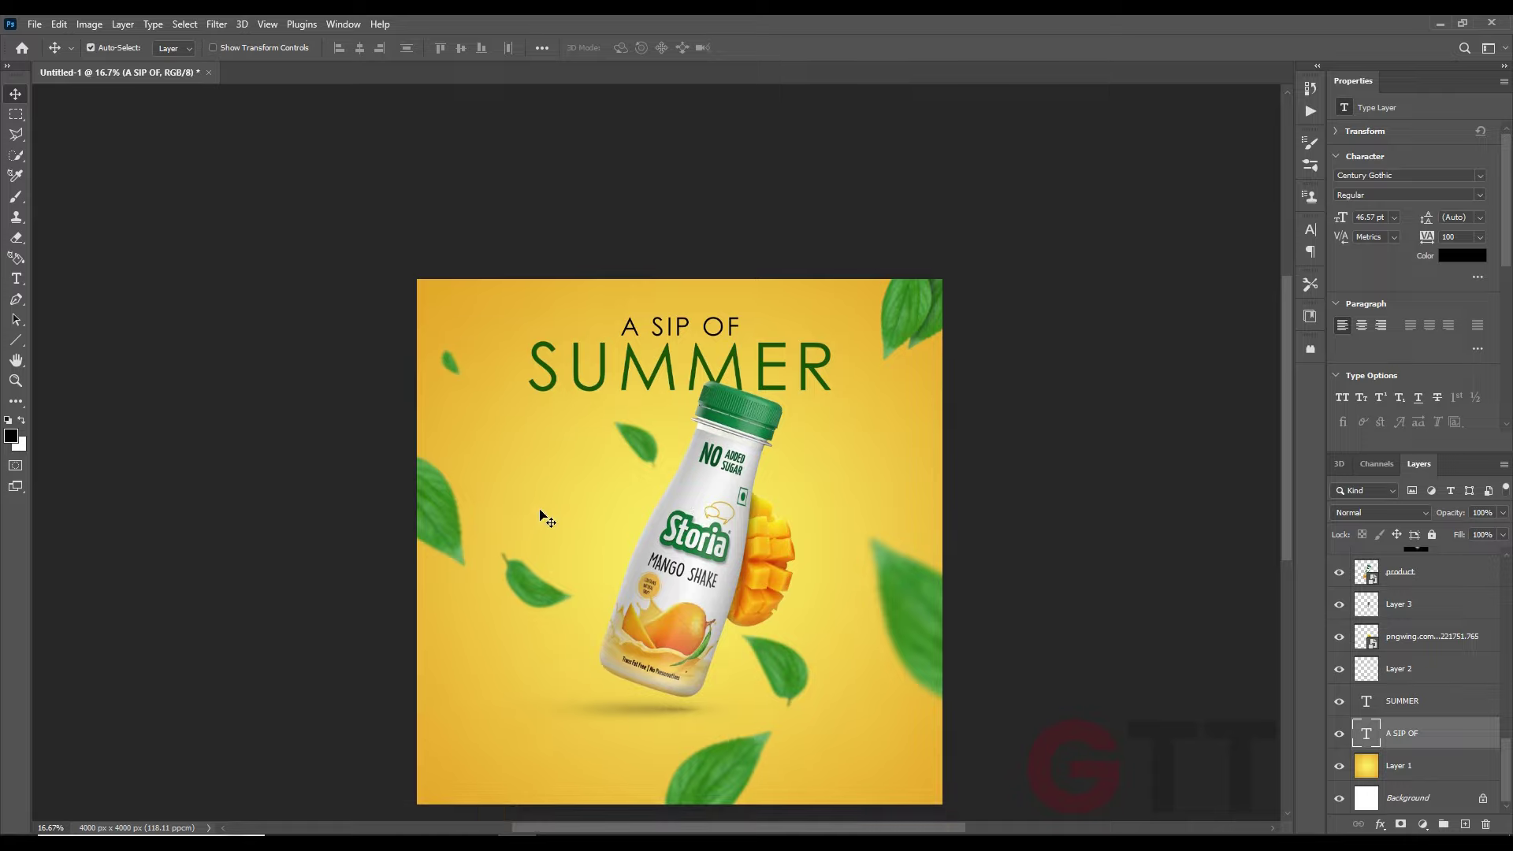
click(542, 832)
Place the halftone texture PNG and stretch it to cover the whole canvas
drag(350, 126, 704, 573)
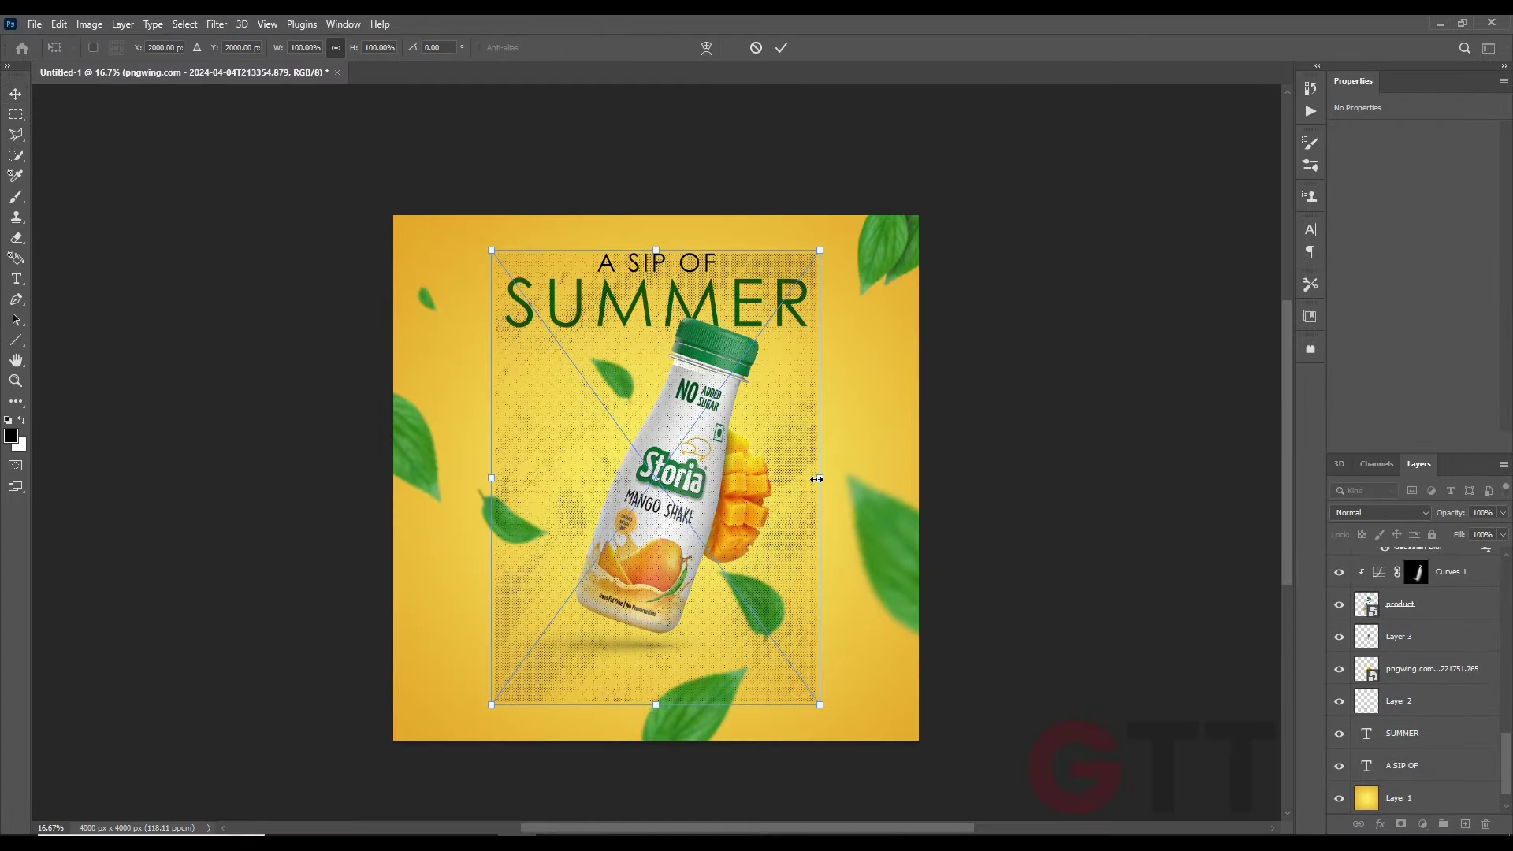
drag(817, 478, 910, 473)
key(Return)
scroll(1456, 606, up, 3)
scroll(1446, 591, up, 2)
scroll(1442, 583, up, 2)
scroll(1437, 579, up, 1)
scroll(1438, 579, down, 3)
scroll(1438, 580, down, 3)
scroll(1437, 579, down, 2)
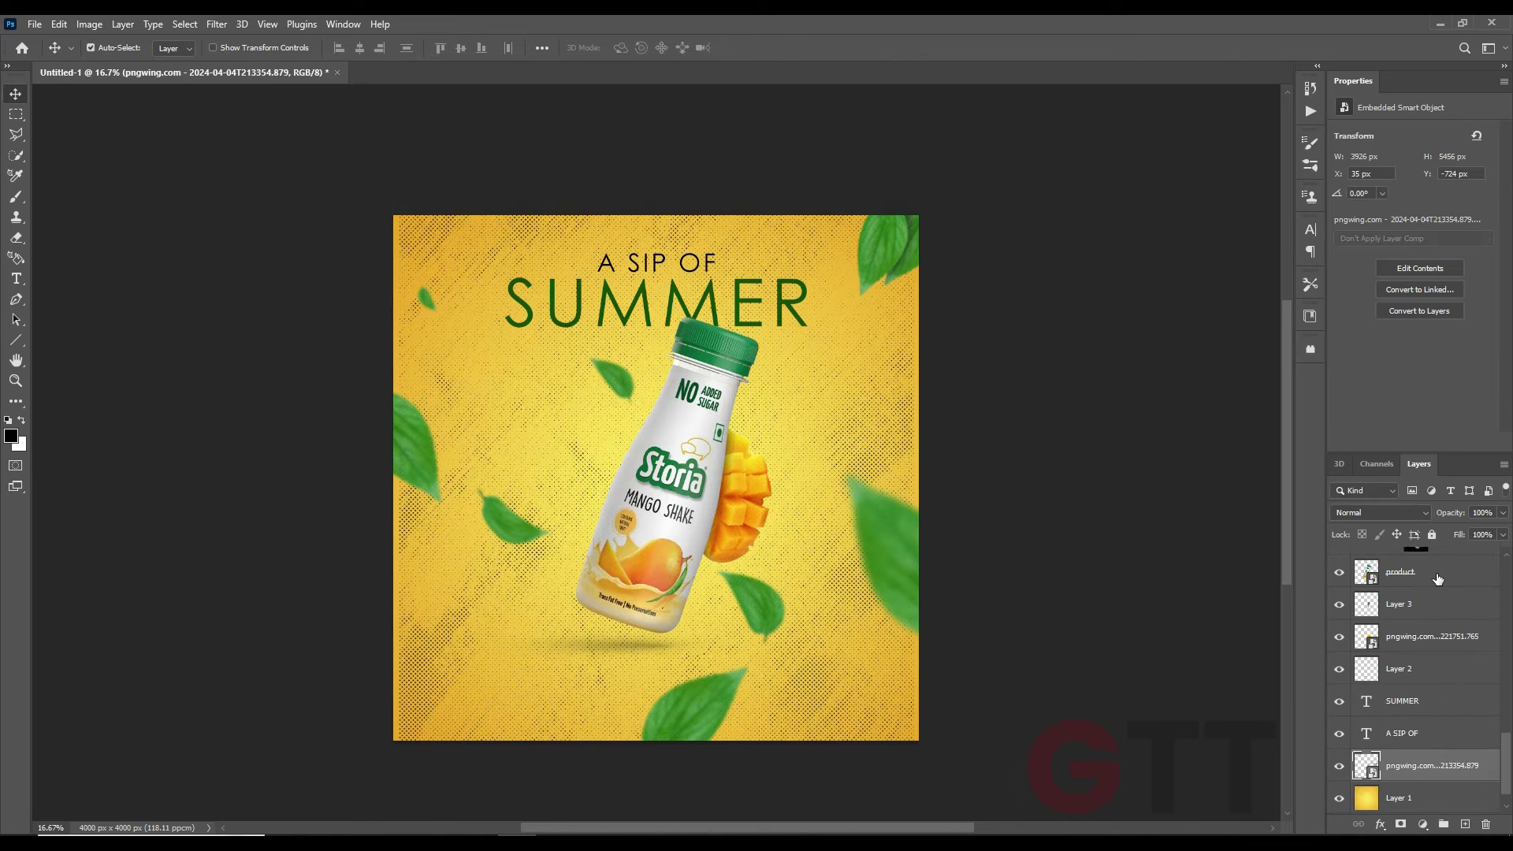
alt+scroll(745, 492, up, 1)
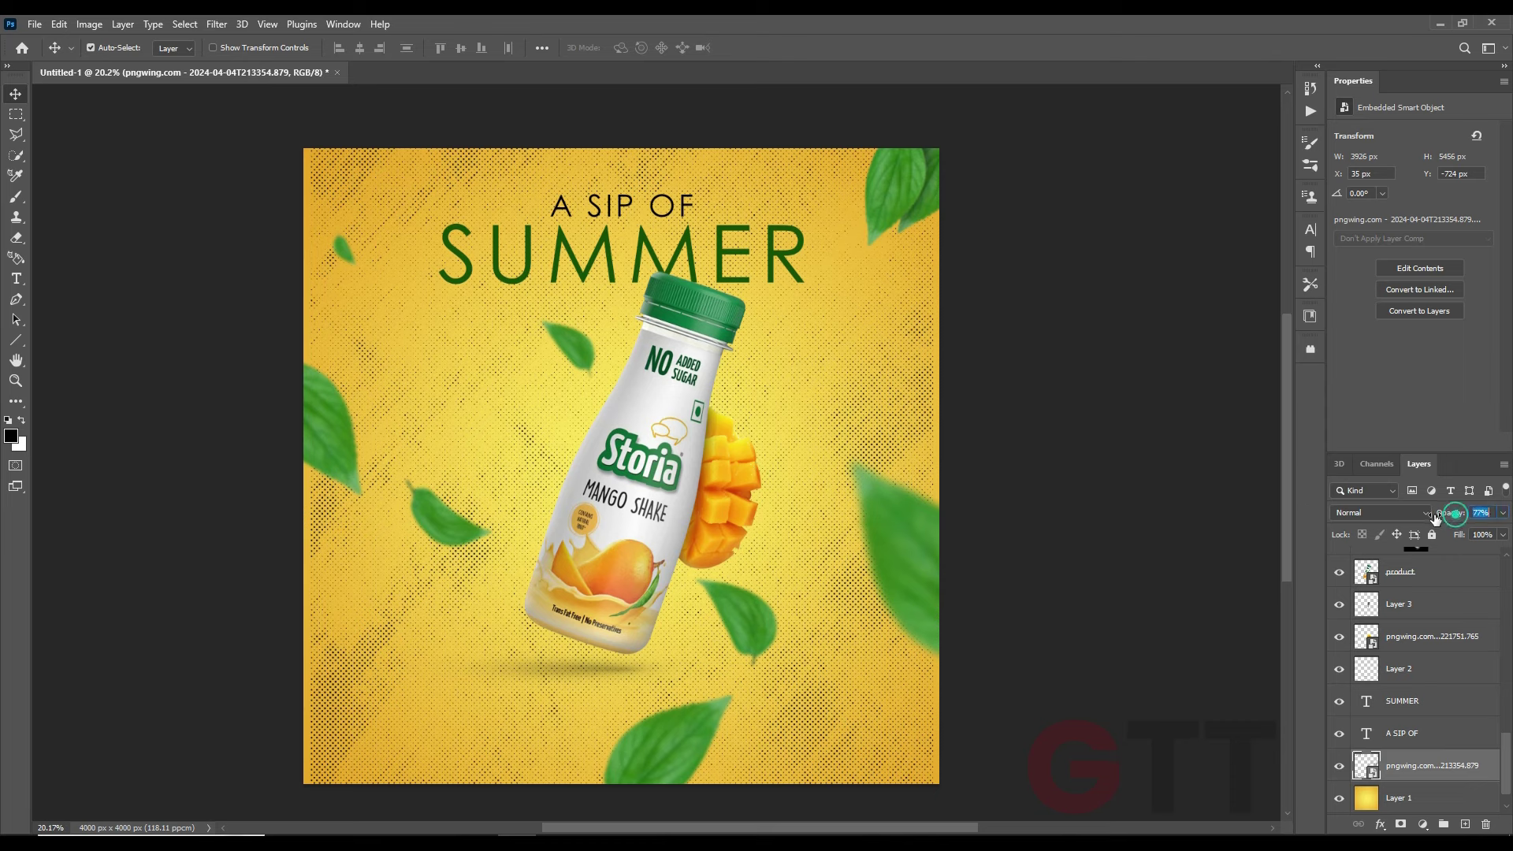
Fade the halftone texture layer to about 25% opacity
drag(1436, 517, 1402, 518)
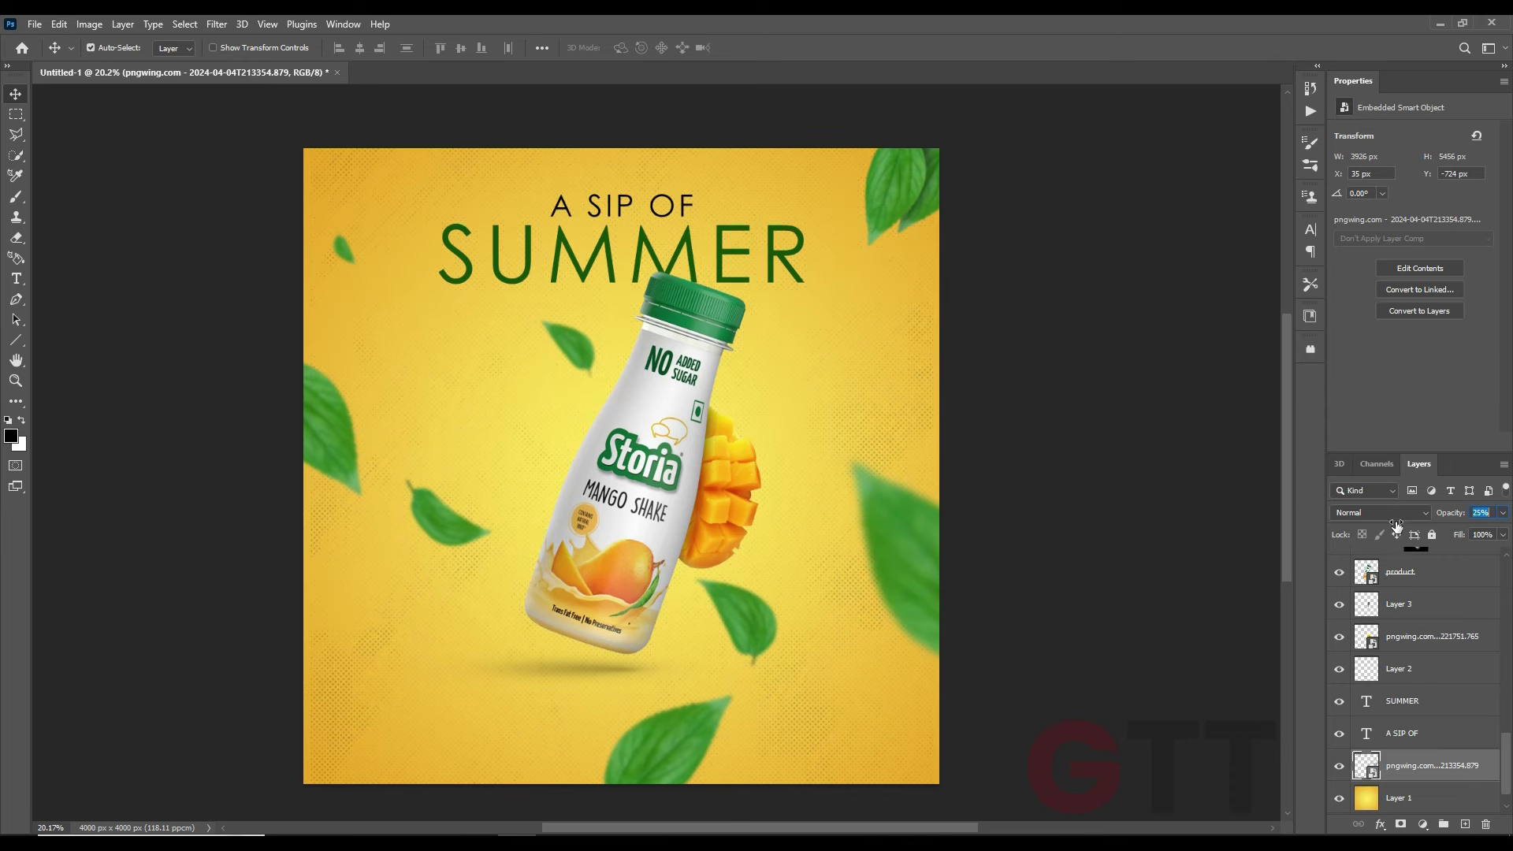
click(1131, 534)
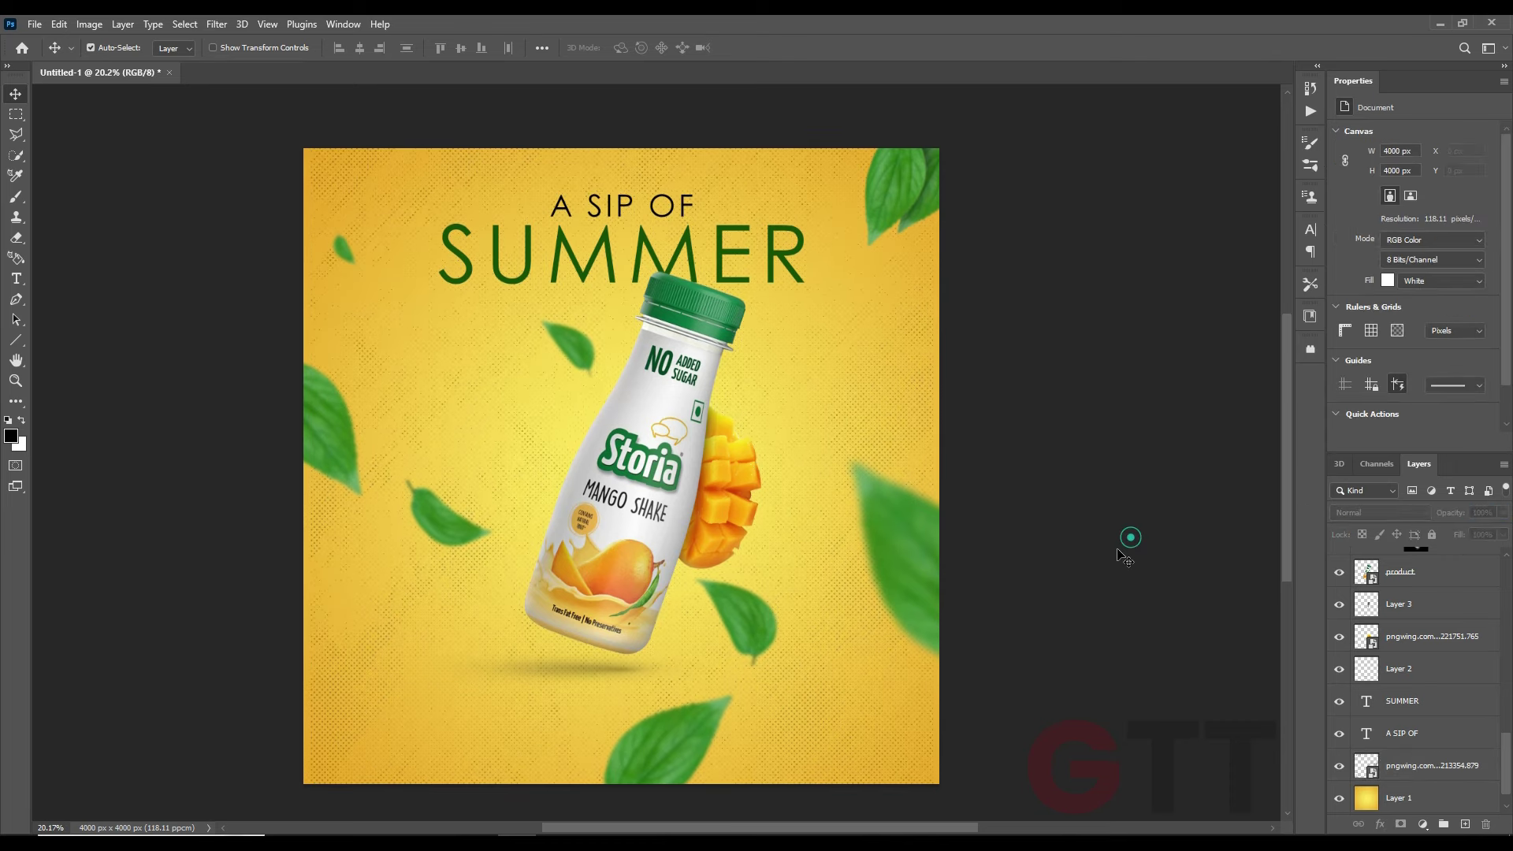
scroll(842, 470, down, 1)
drag(811, 483, 811, 459)
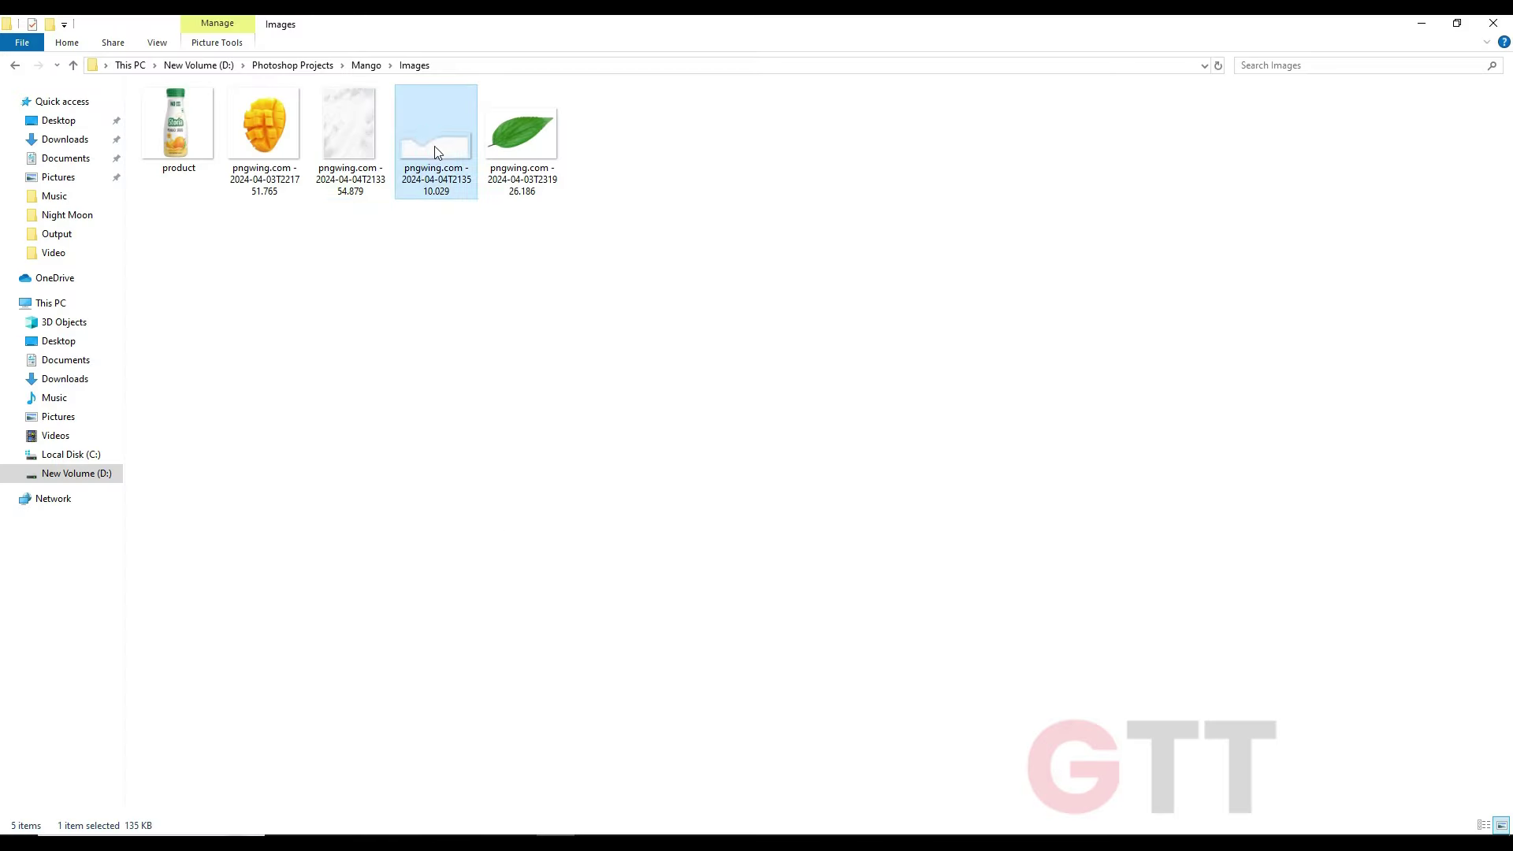
Place the torn-paper PNG and move its layer below the product layers
mouse_move(436, 141)
mouse_down()
mouse_move(539, 826)
mouse_move(671, 521)
mouse_up()
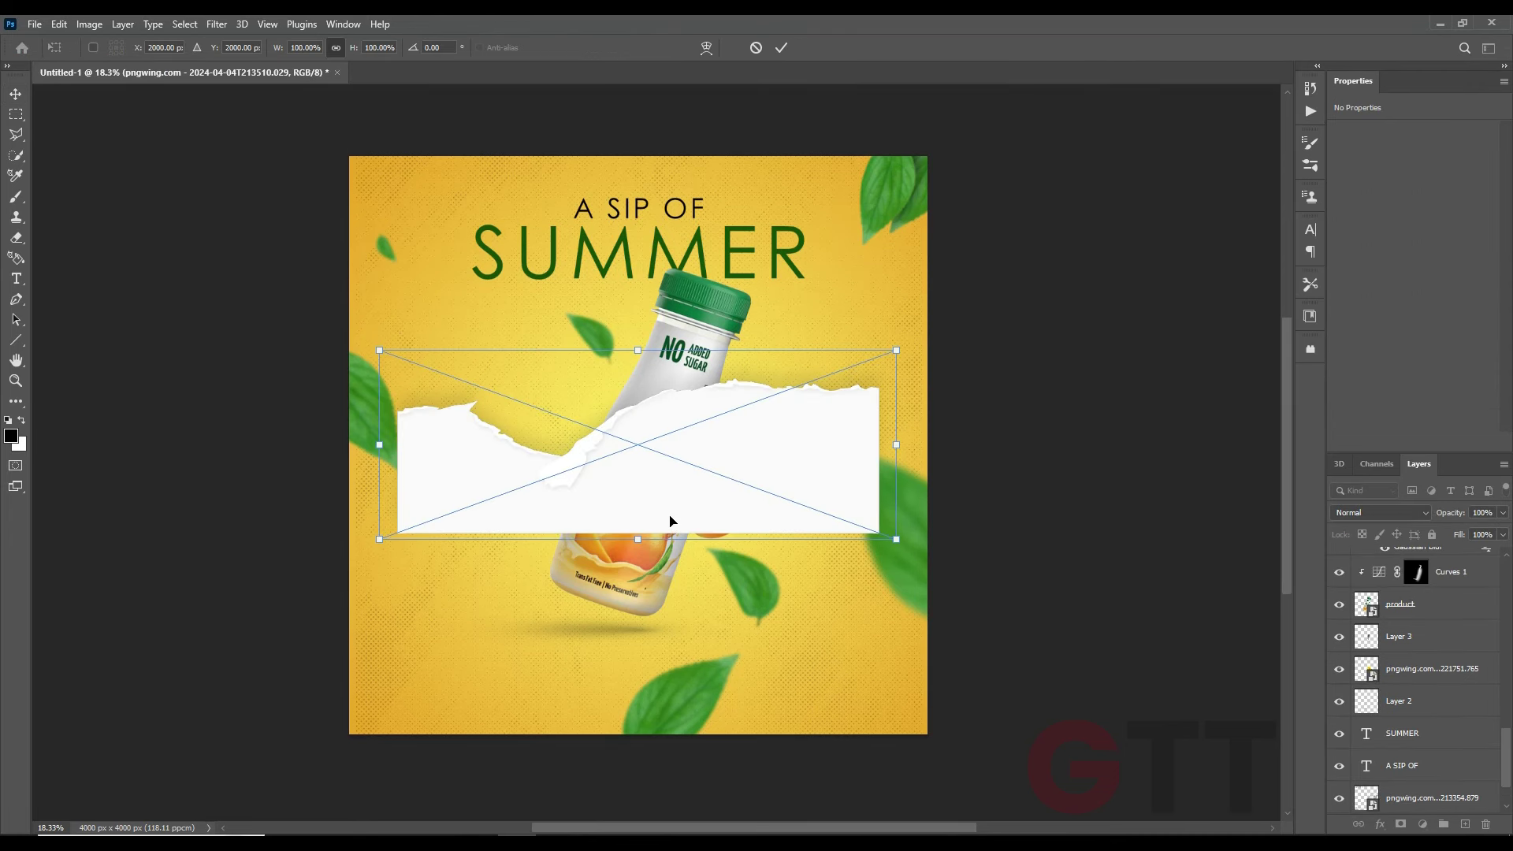
key(Return)
scroll(1378, 755, down, 2)
drag(1410, 746, 1433, 572)
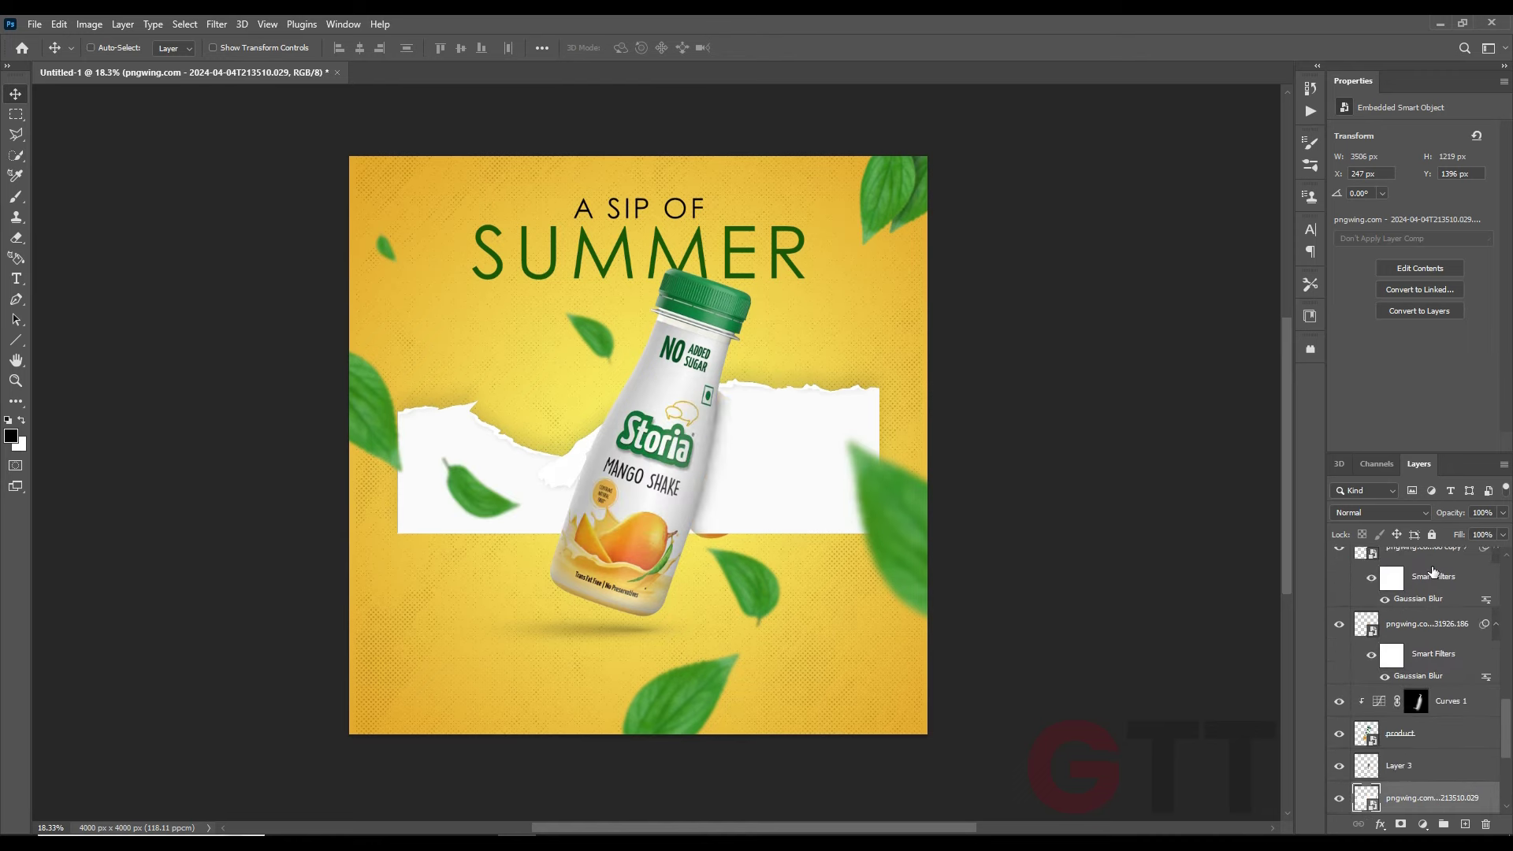
scroll(1433, 572, down, 5)
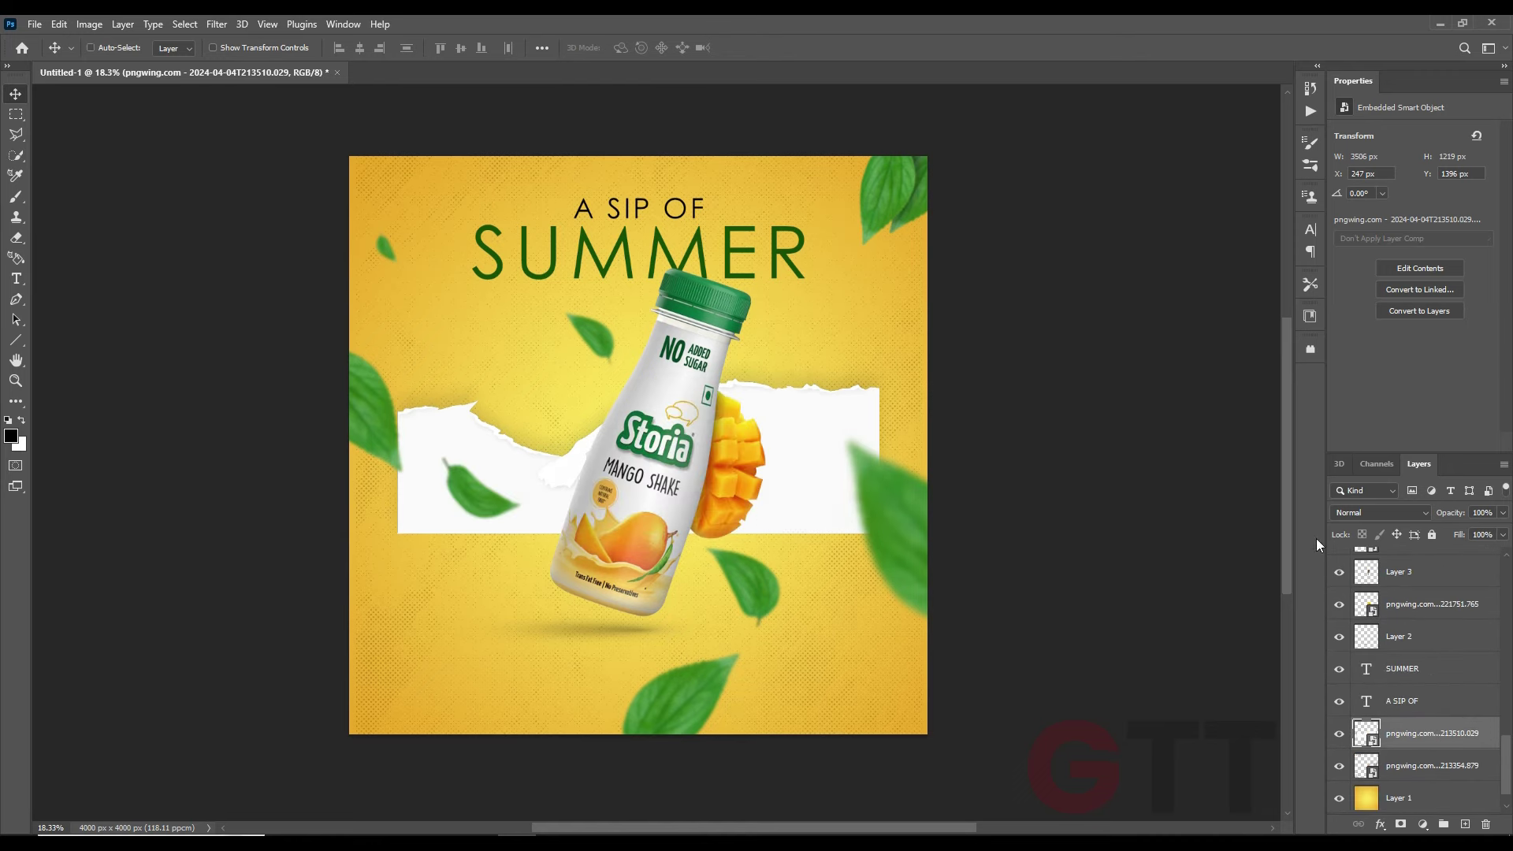
Stretch the torn paper along the bottom edge and commit a leaf's new rotation
key(ctrl+t)
drag(810, 410, 804, 634)
mouse_move(891, 651)
mouse_down()
mouse_move(942, 648)
mouse_move(871, 703)
mouse_move(857, 670)
mouse_up()
drag(948, 596, 955, 597)
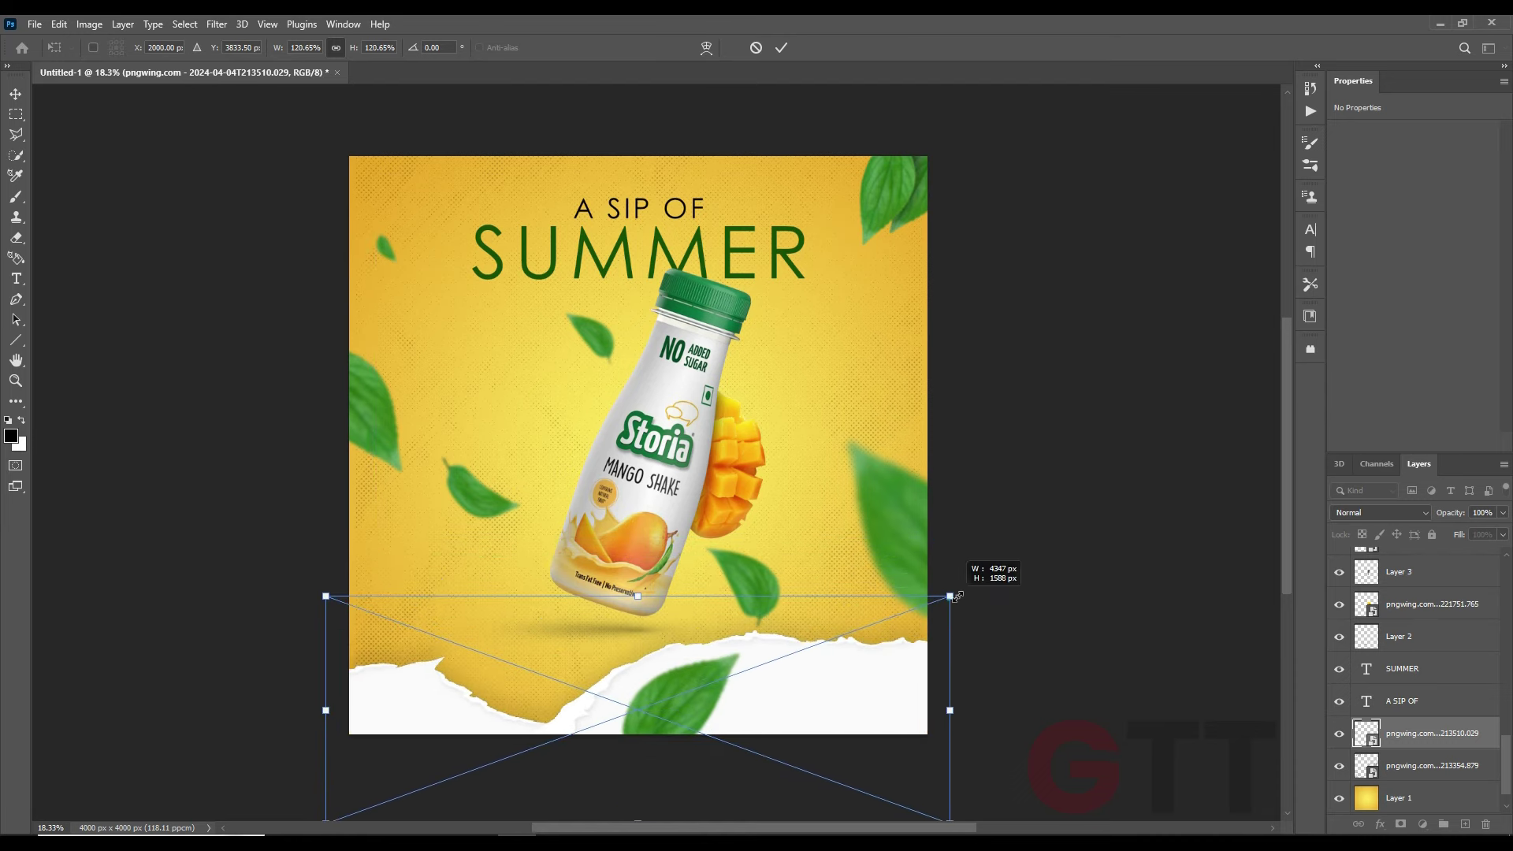
key(Return)
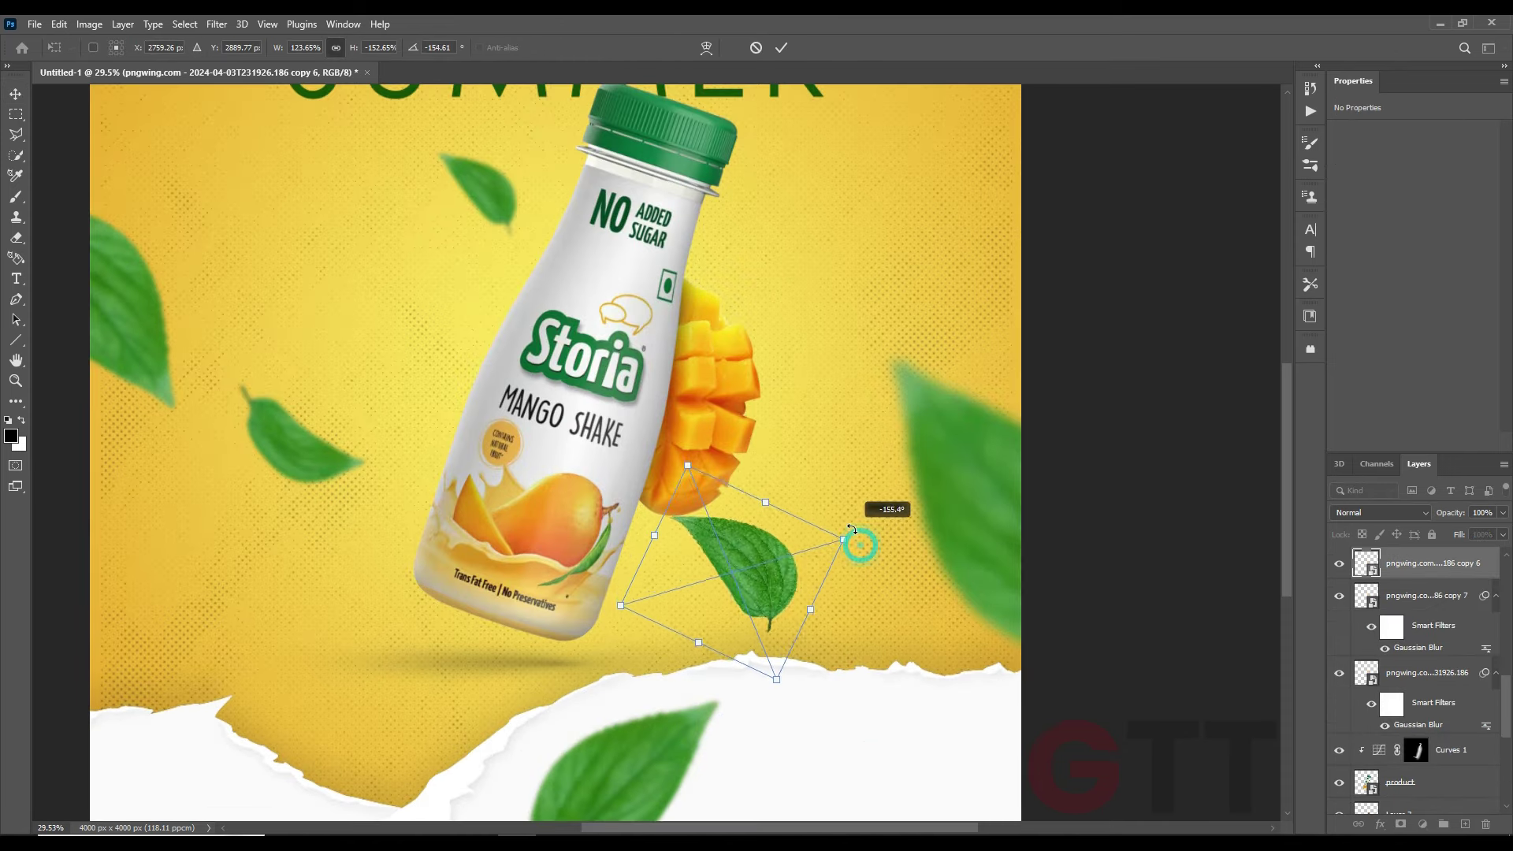
key(Return)
key(ctrl+0)
Duplicate the torn paper, rotate it 180°, flip it horizontally and stretch it across the top
scroll(1417, 726, down, 5)
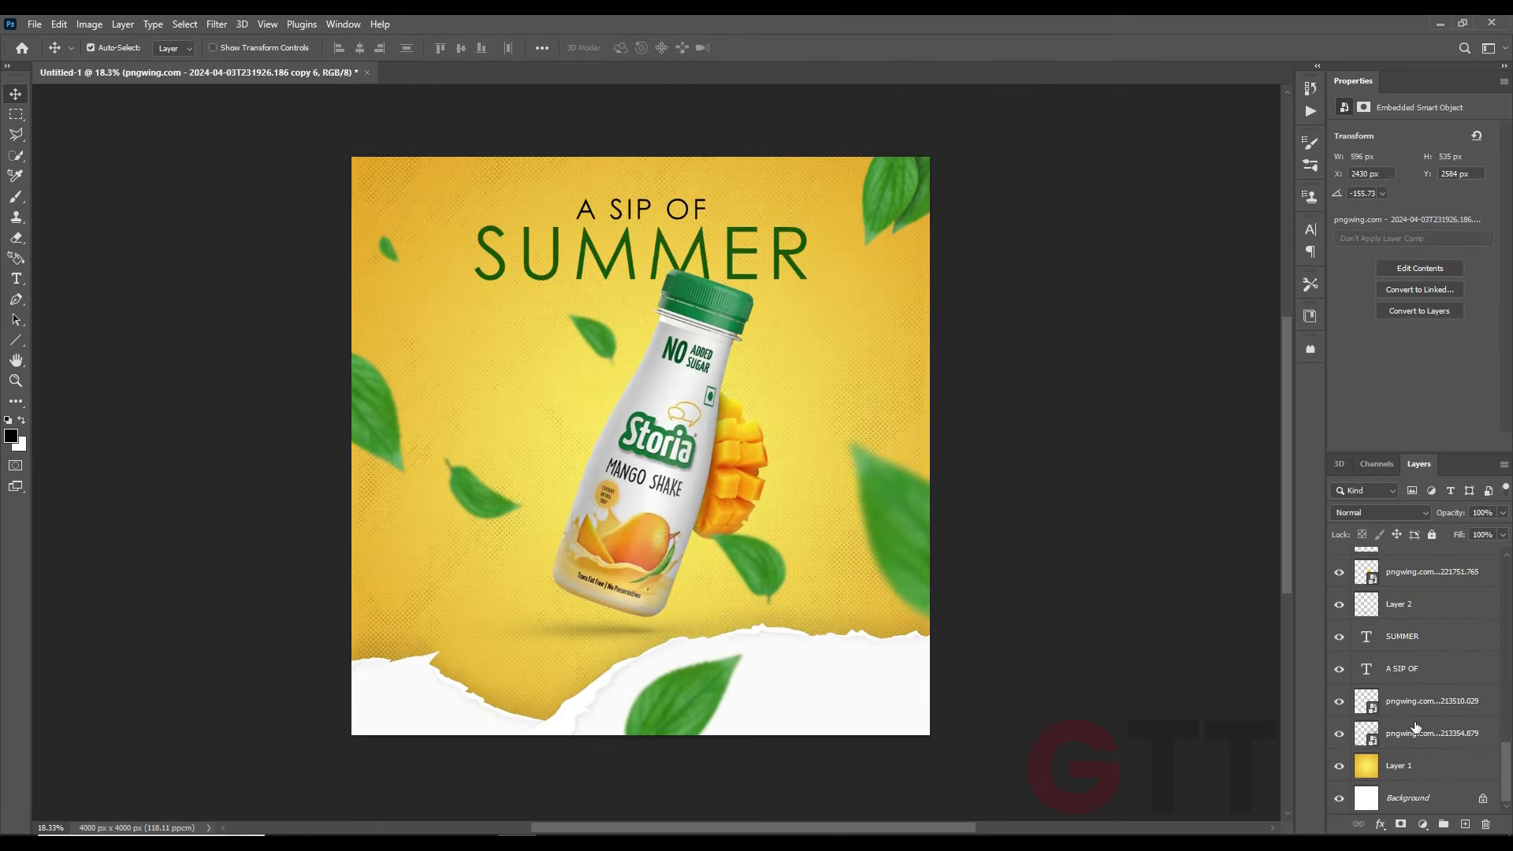
click(1435, 736)
click(1411, 710)
key(ctrl+j)
key(ctrl+t)
mouse_move(1016, 587)
mouse_down()
mouse_move(514, 710)
mouse_move(541, 716)
mouse_move(541, 281)
mouse_up()
right_click(487, 299)
click(517, 588)
drag(966, 266, 900, 300)
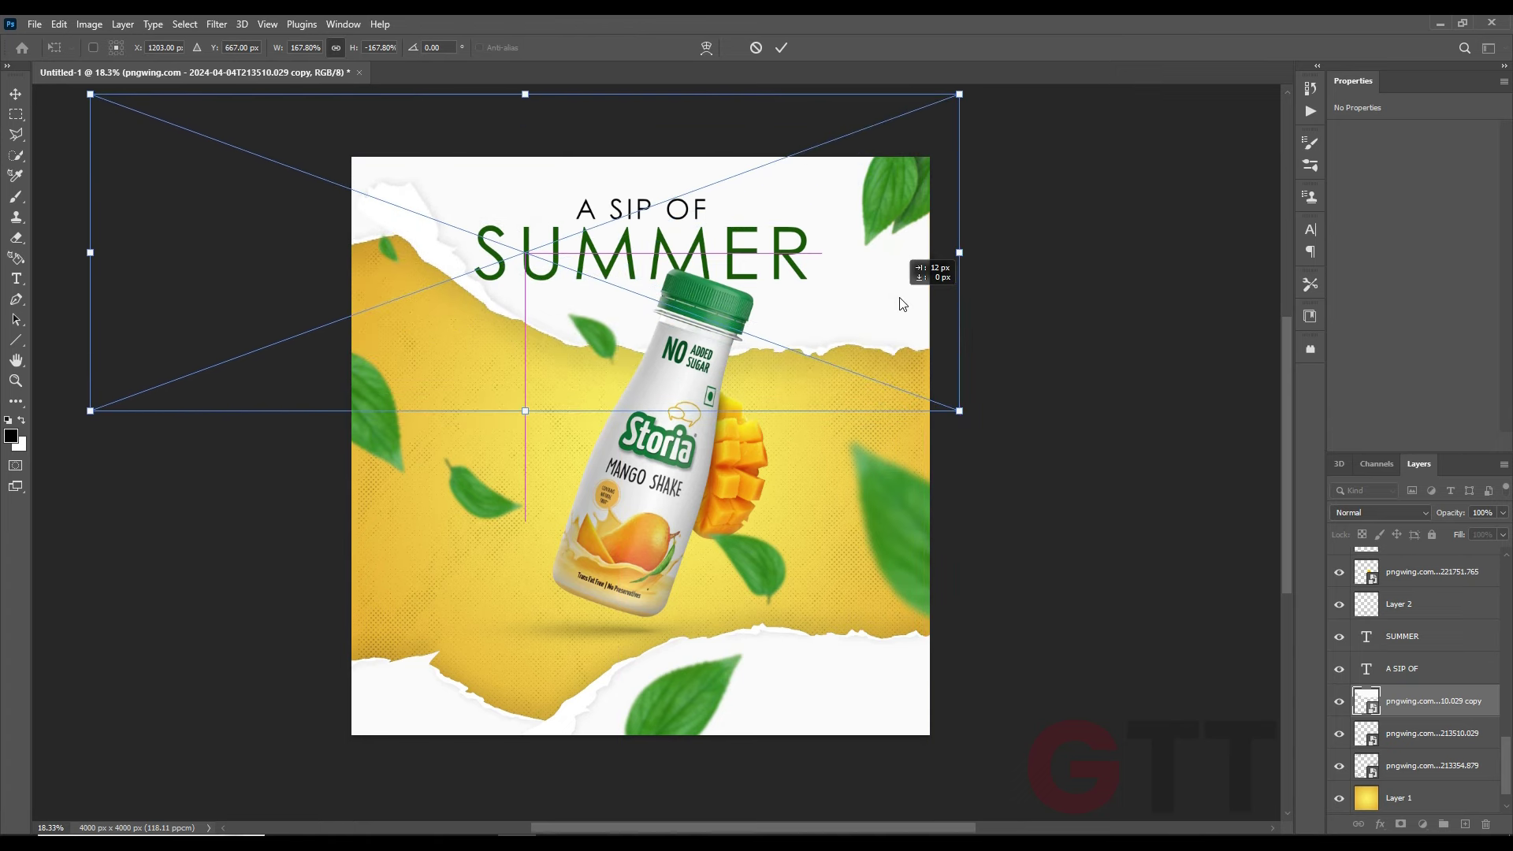
key(Return)
Move both headline lines to the right and scale them up slightly
click(690, 264)
scroll(685, 236, up, 3)
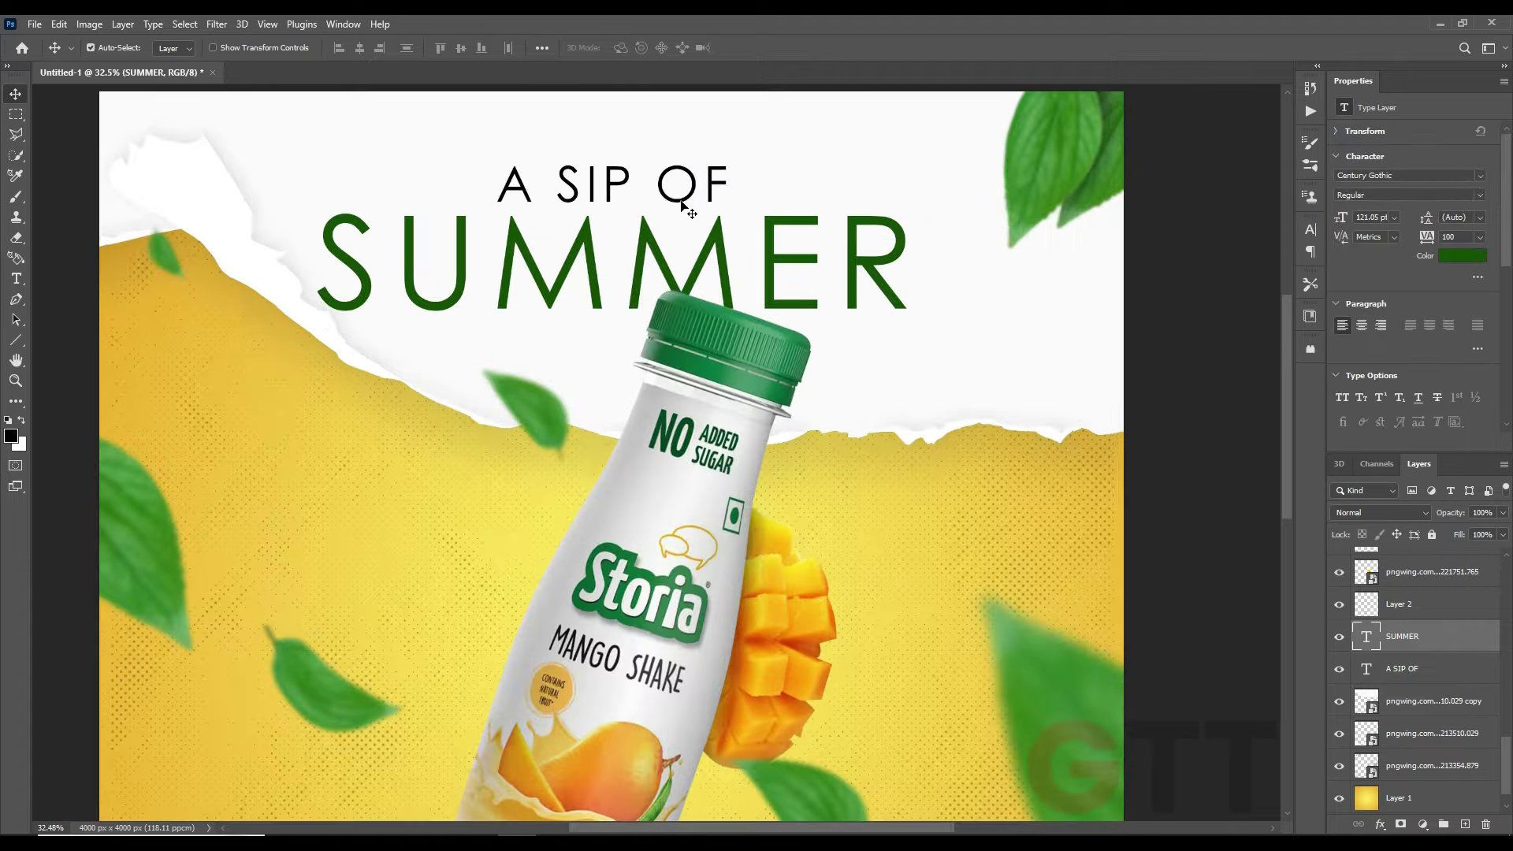
shift+click(684, 206)
scroll(684, 237, up, 3)
mouse_move(699, 358)
mouse_down()
mouse_move(761, 359)
mouse_move(750, 338)
mouse_up()
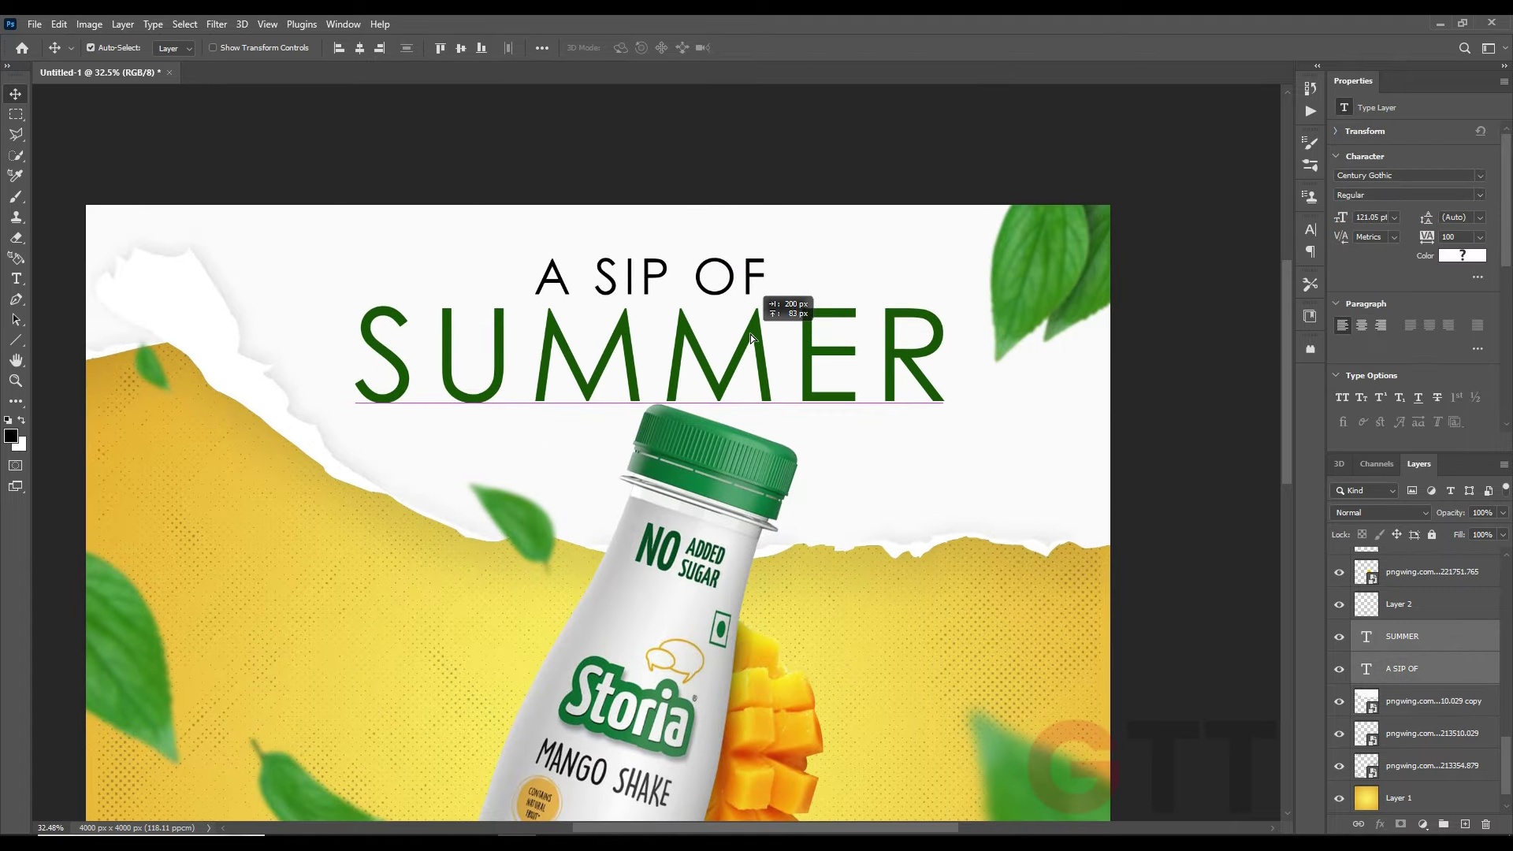
scroll(573, 352, down, 2)
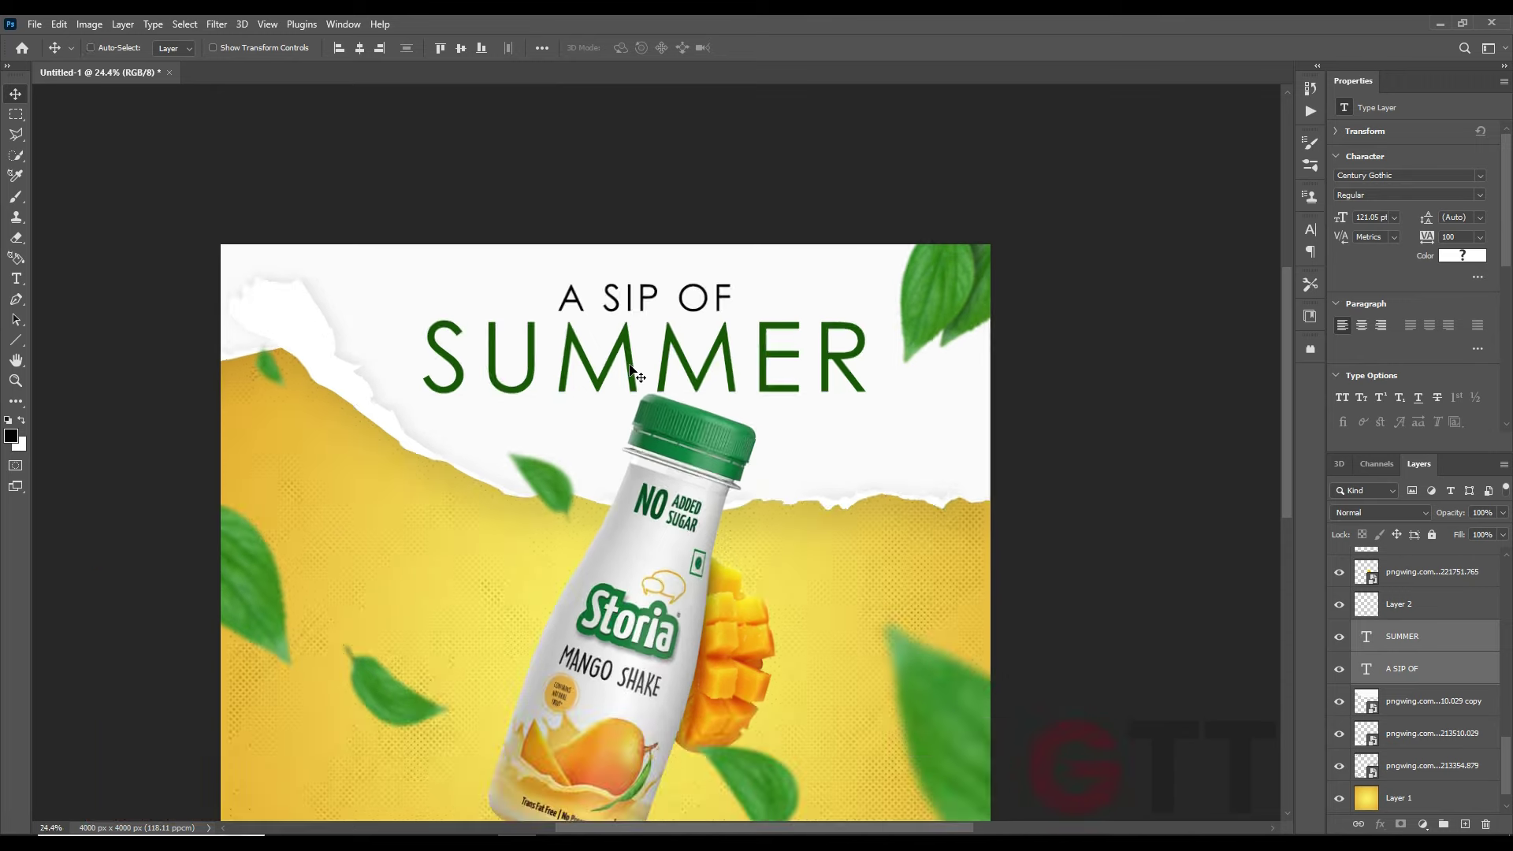
key(ctrl+t)
drag(628, 365, 629, 375)
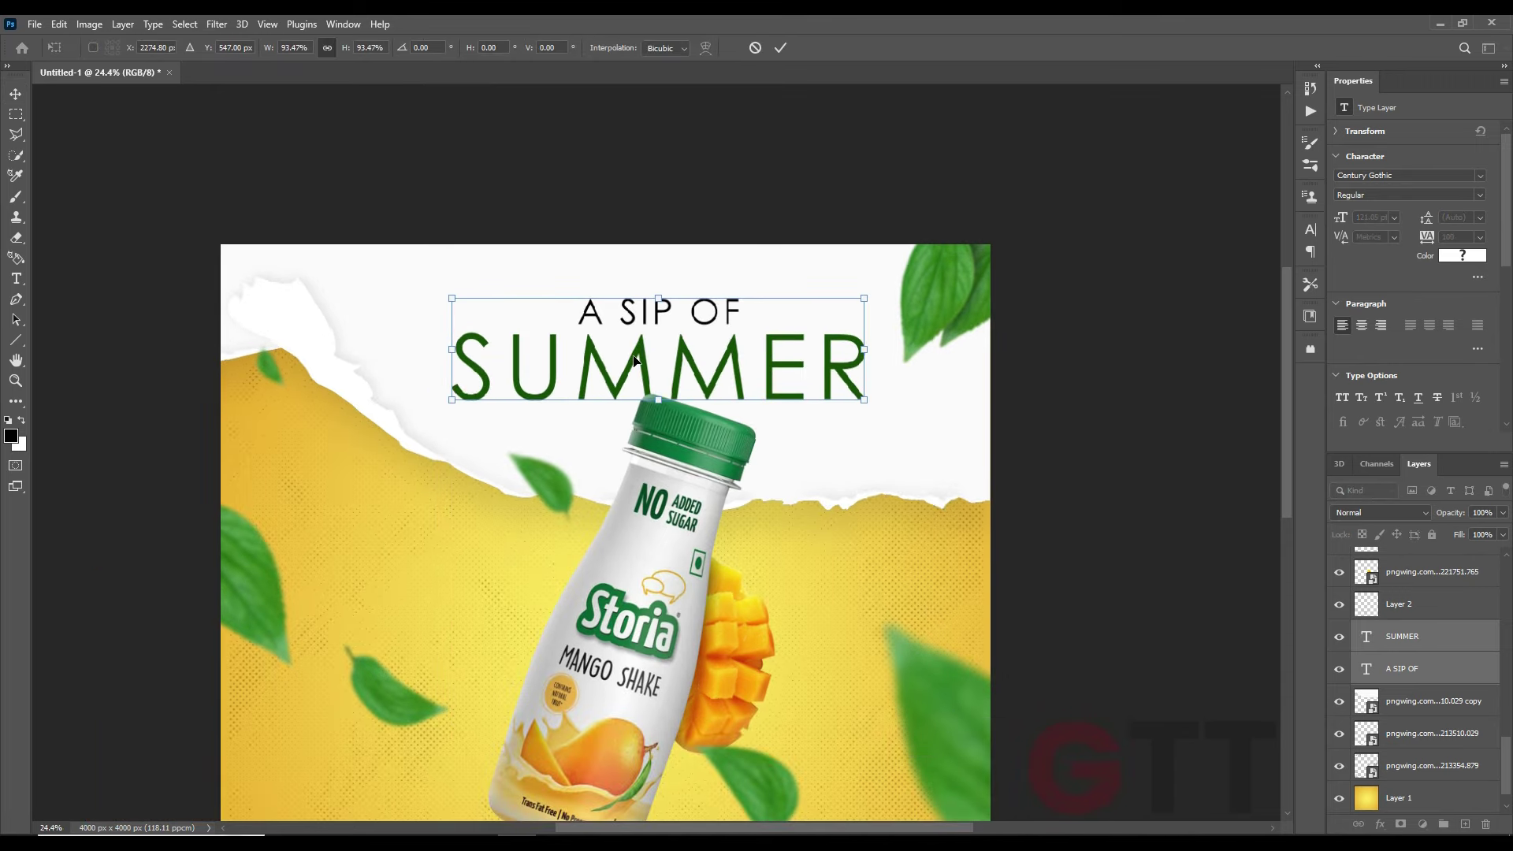
key(Return)
Shift the top torn paper left, enlarge it and move it upward
ctrl+drag(925, 446, 891, 454)
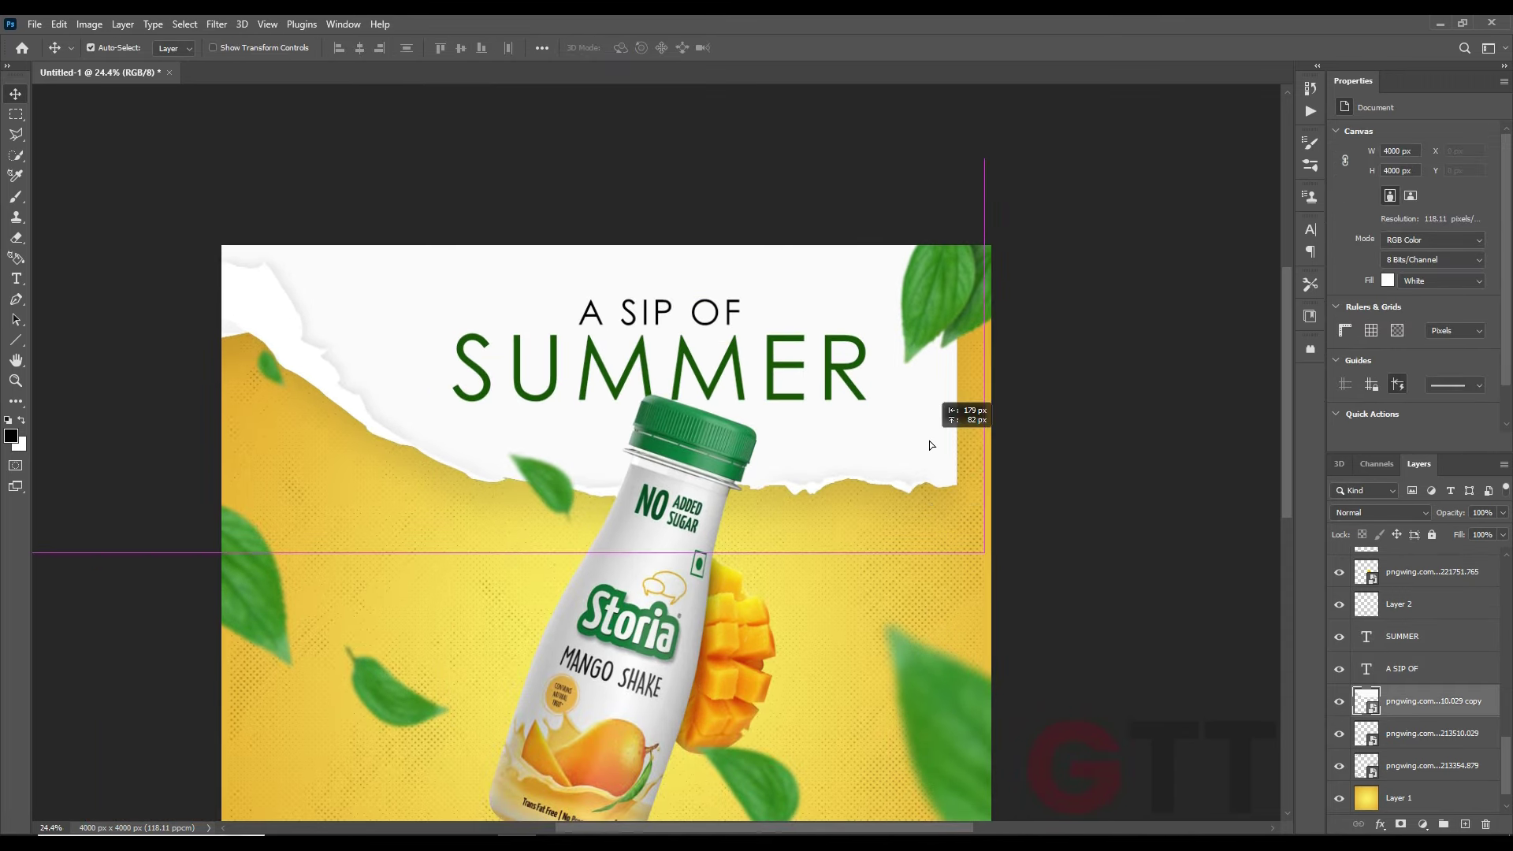
key(ctrl+t)
drag(996, 357, 1031, 331)
drag(969, 382, 955, 422)
key(Return)
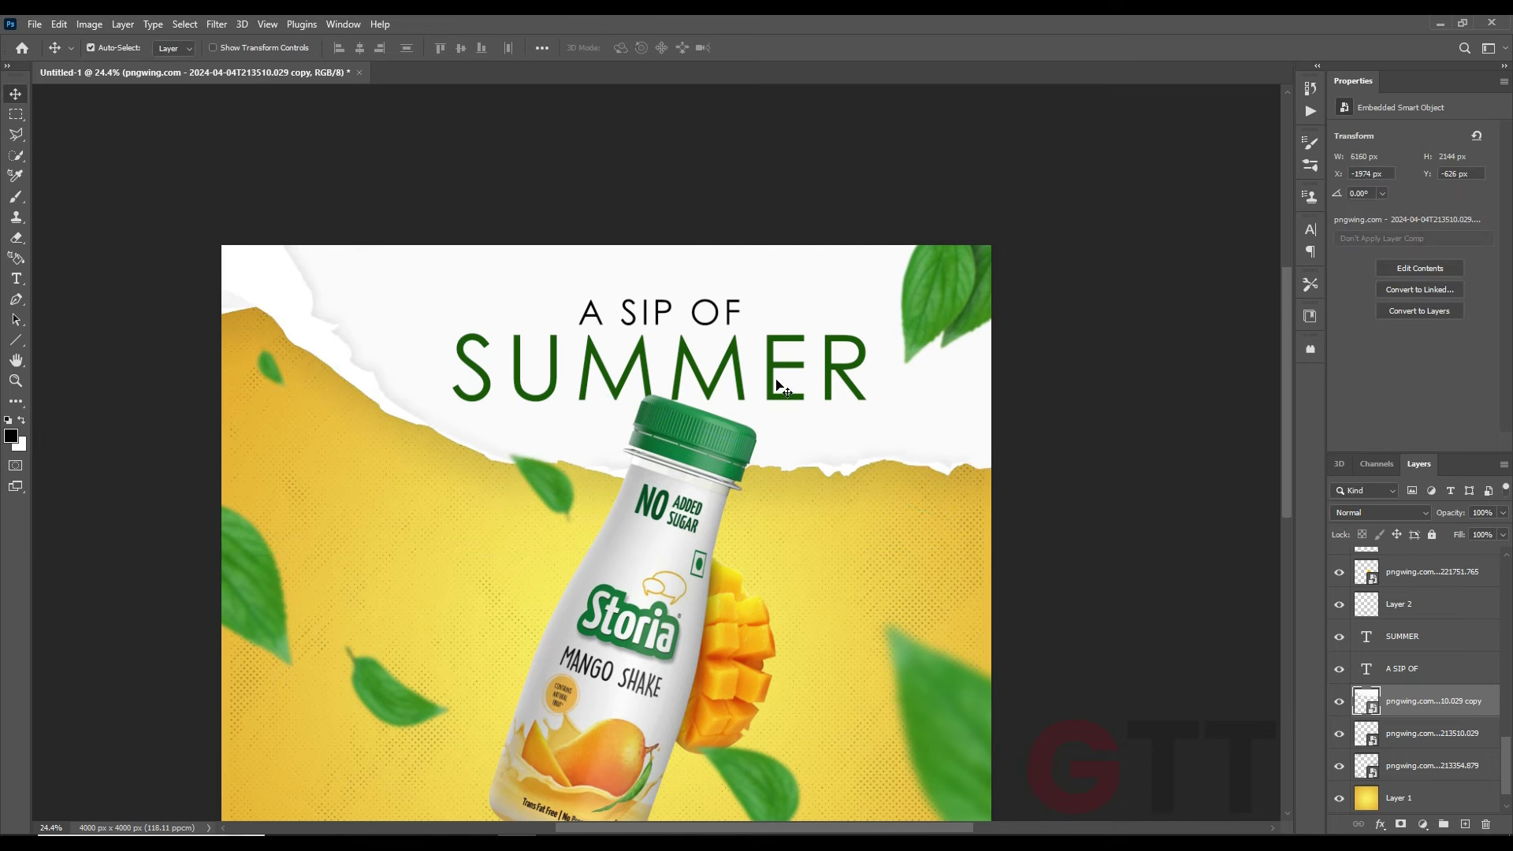
Enlarge and centre the headline, then nudge A SIP OF slightly lower
click(1402, 636)
shift+click(1402, 668)
key(ctrl+t)
drag(864, 351, 880, 352)
drag(777, 389, 761, 391)
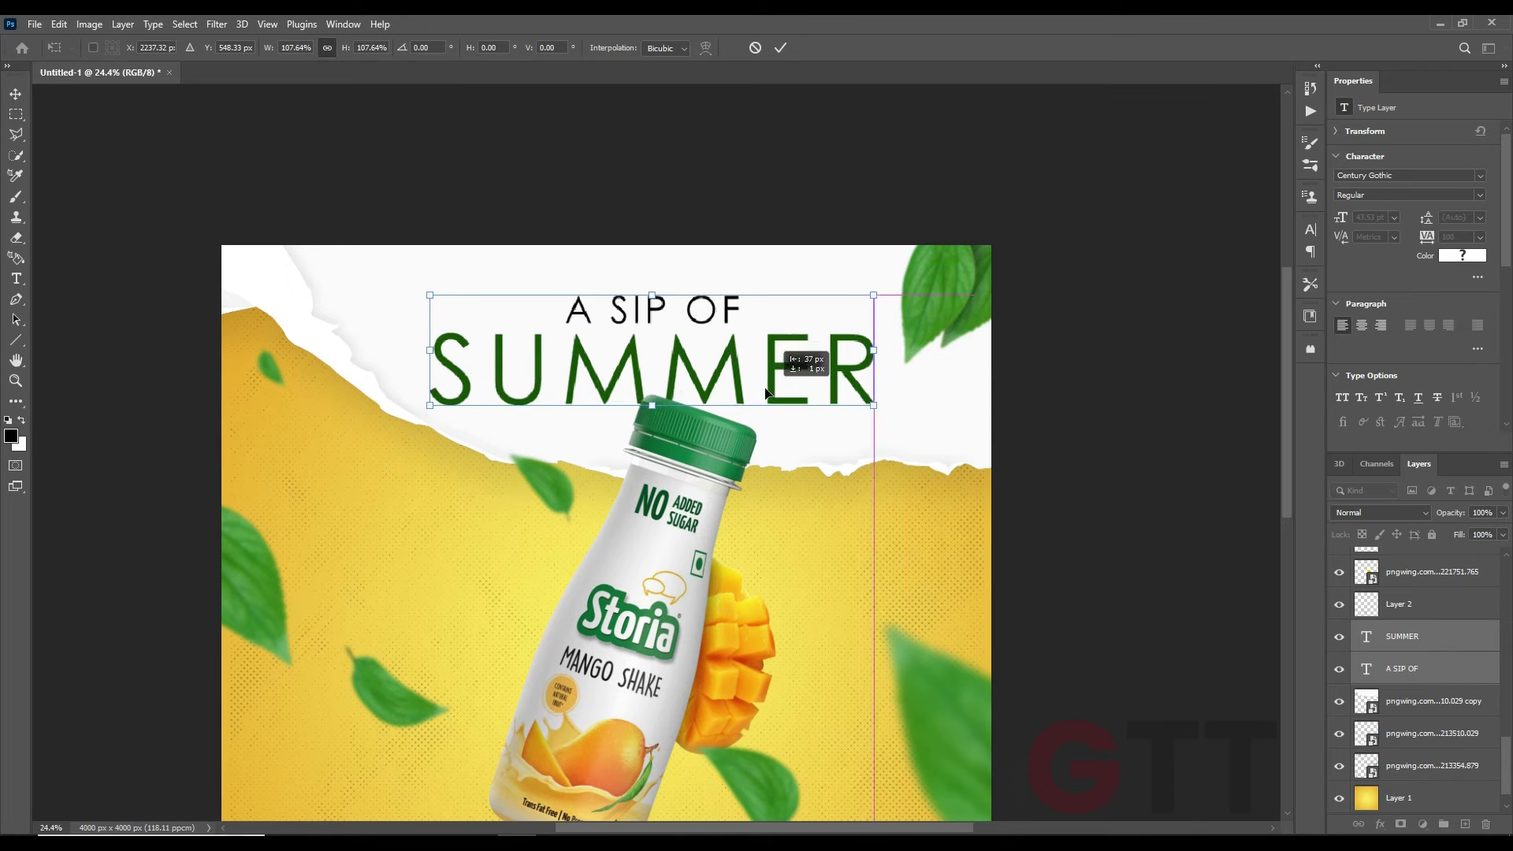
key(Return)
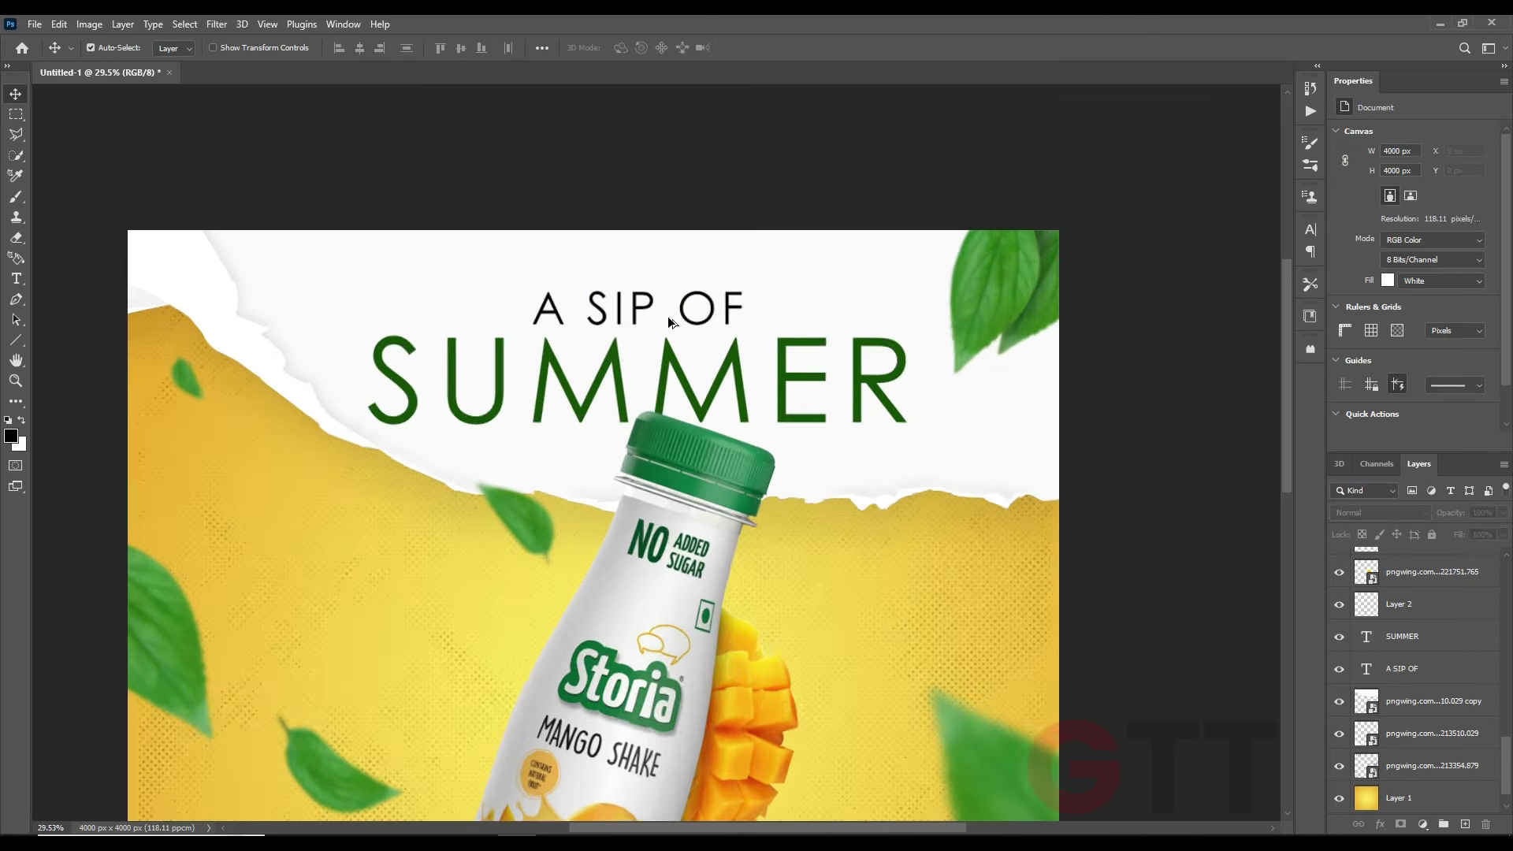
scroll(670, 322, up, 3)
drag(620, 300, 620, 313)
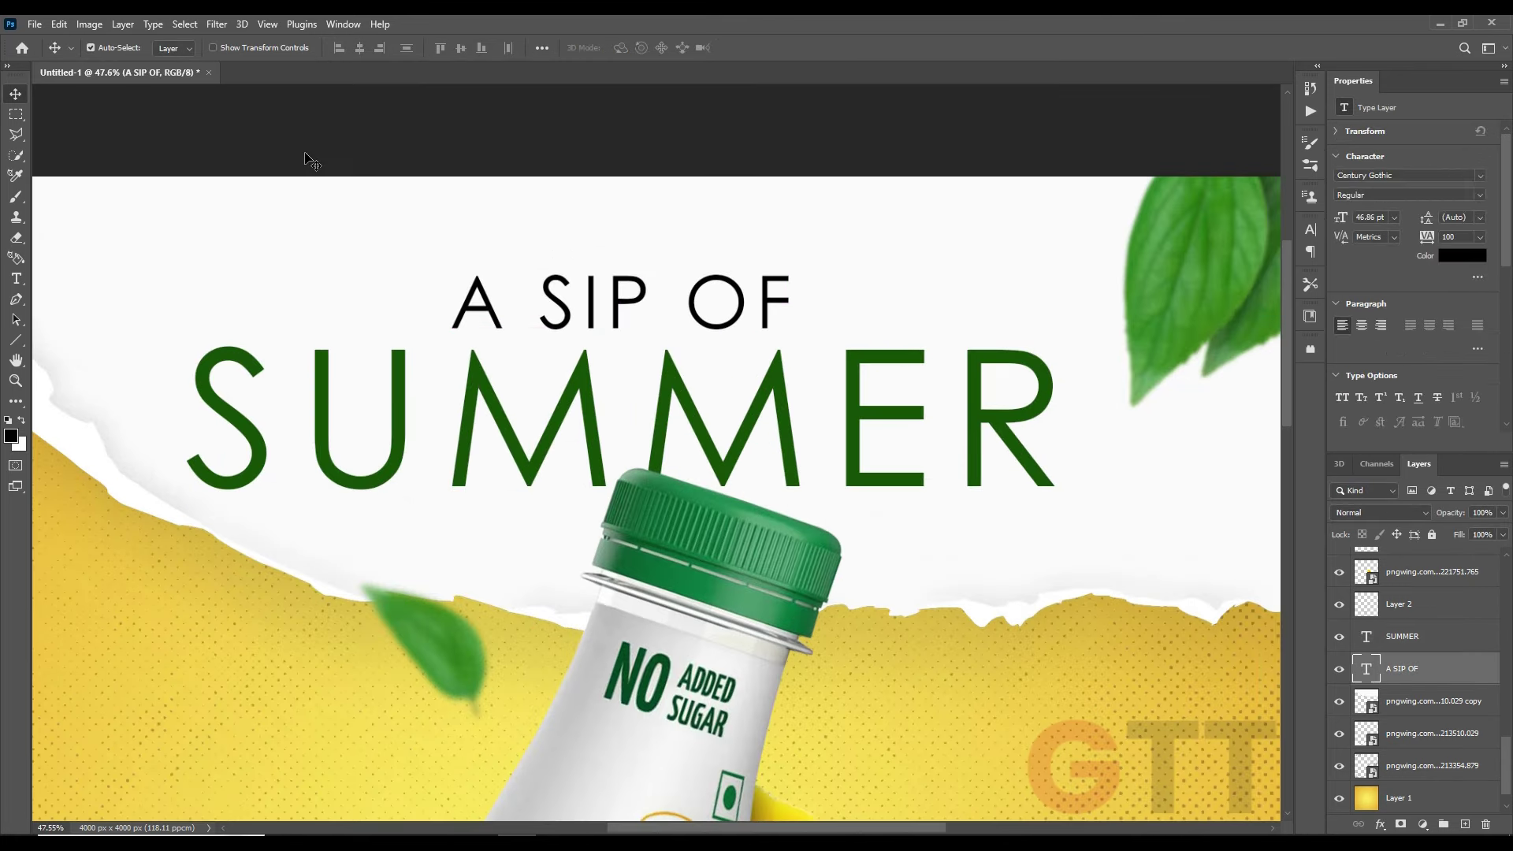
Select the A SIP OF text layer, then the bottle's shadow layer
scroll(1353, 655, down, 1)
click(1419, 640)
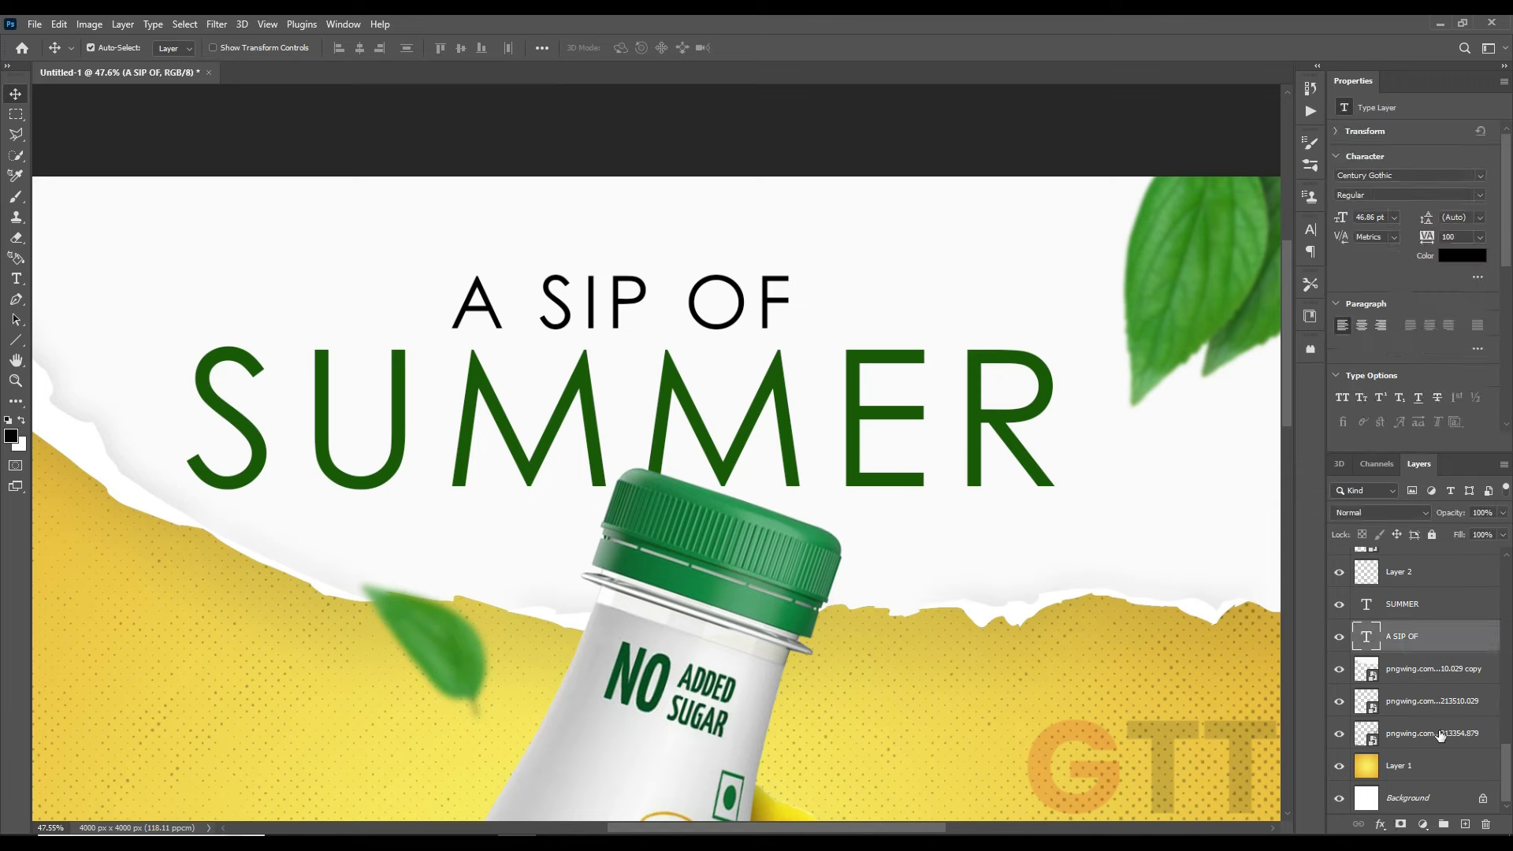
scroll(1190, 713, down, 5)
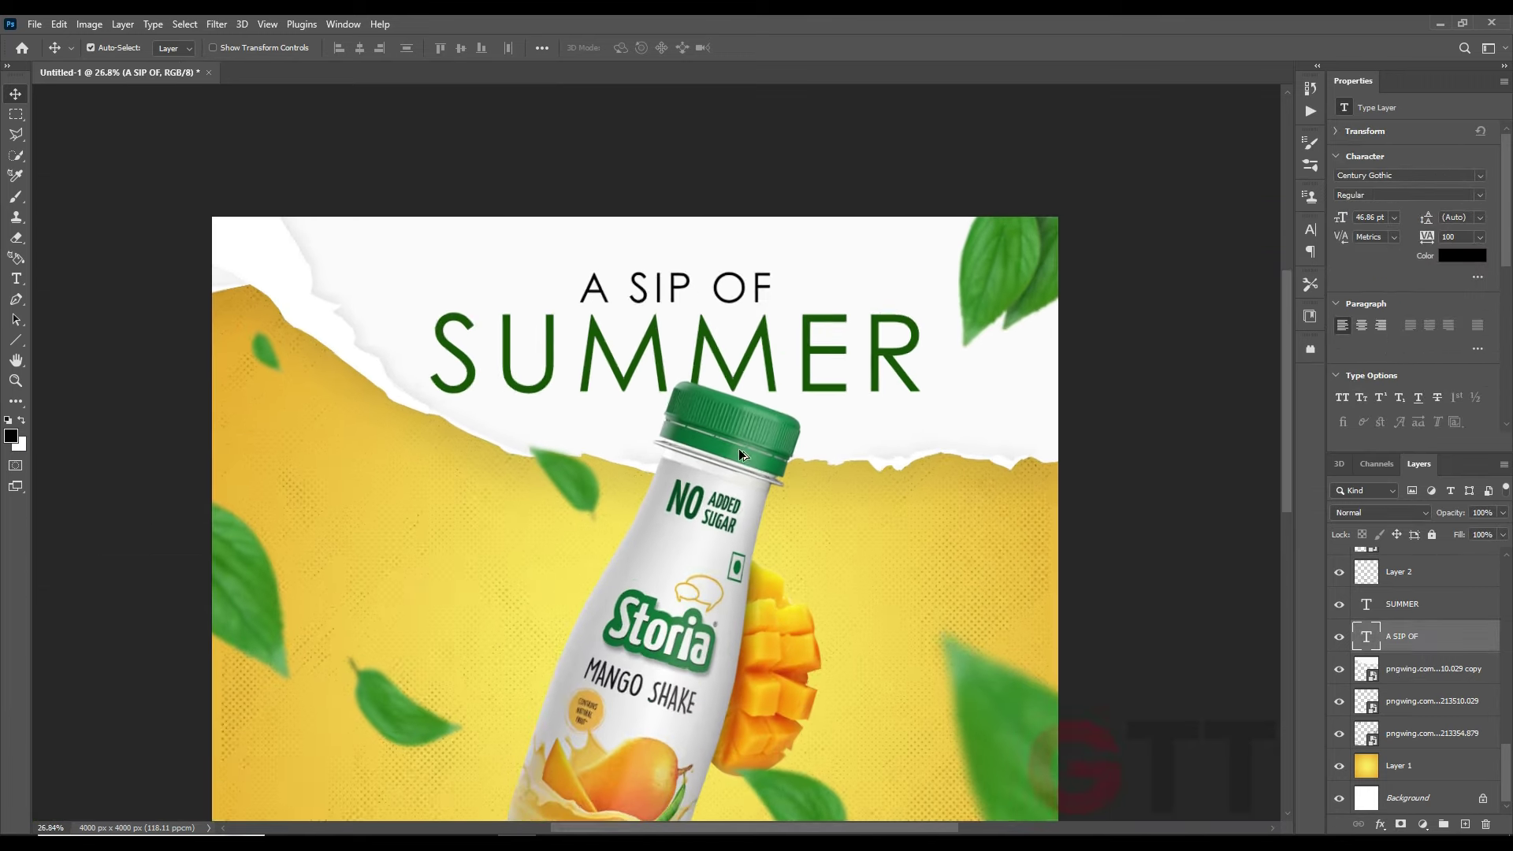
scroll(695, 512, down, 2)
scroll(695, 512, down, 2)
click(635, 660)
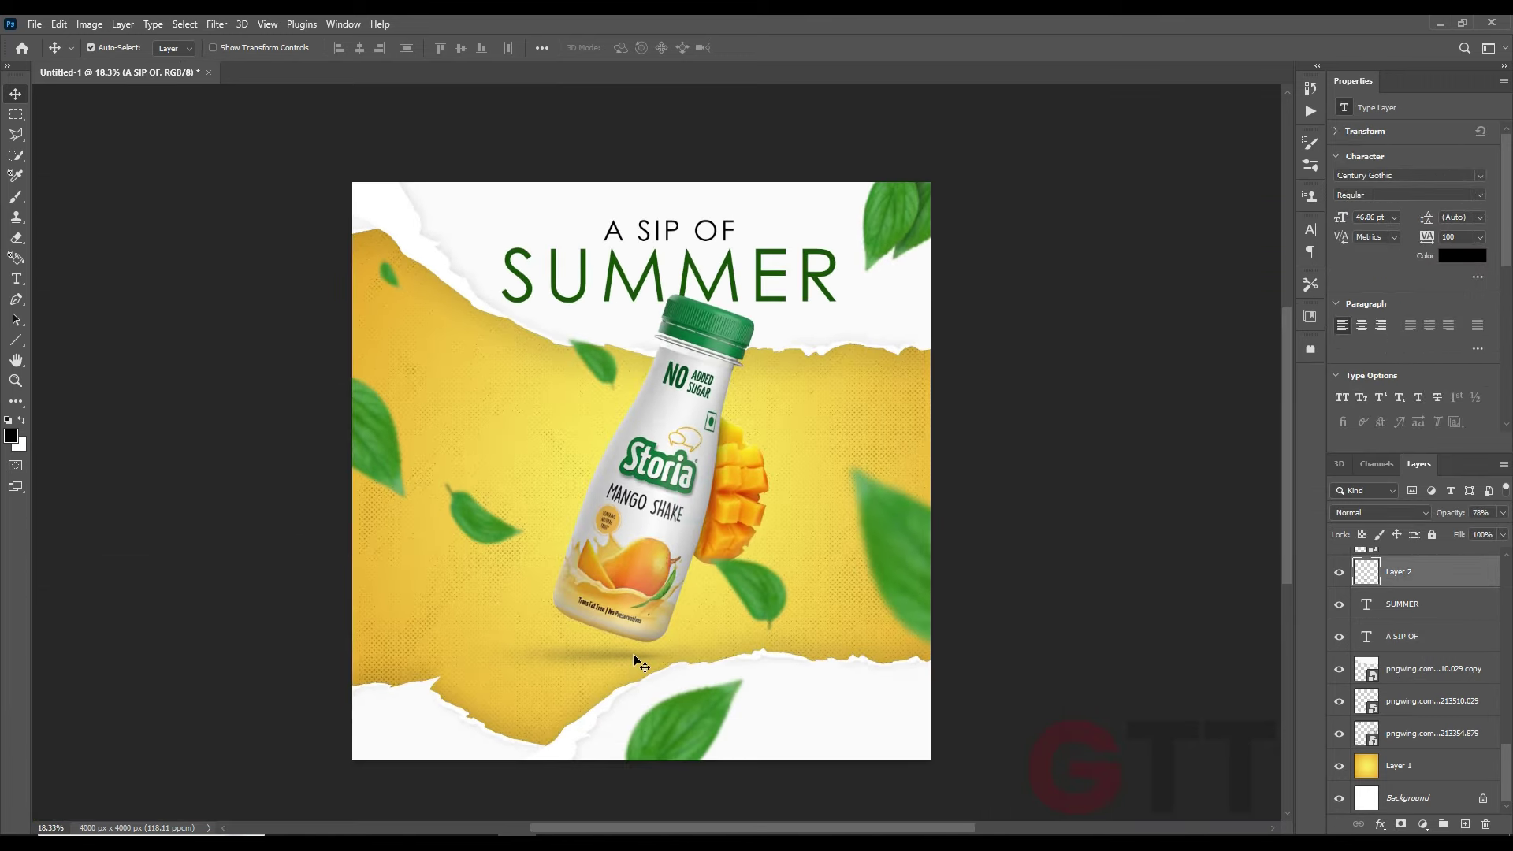
scroll(1418, 670, up, 3)
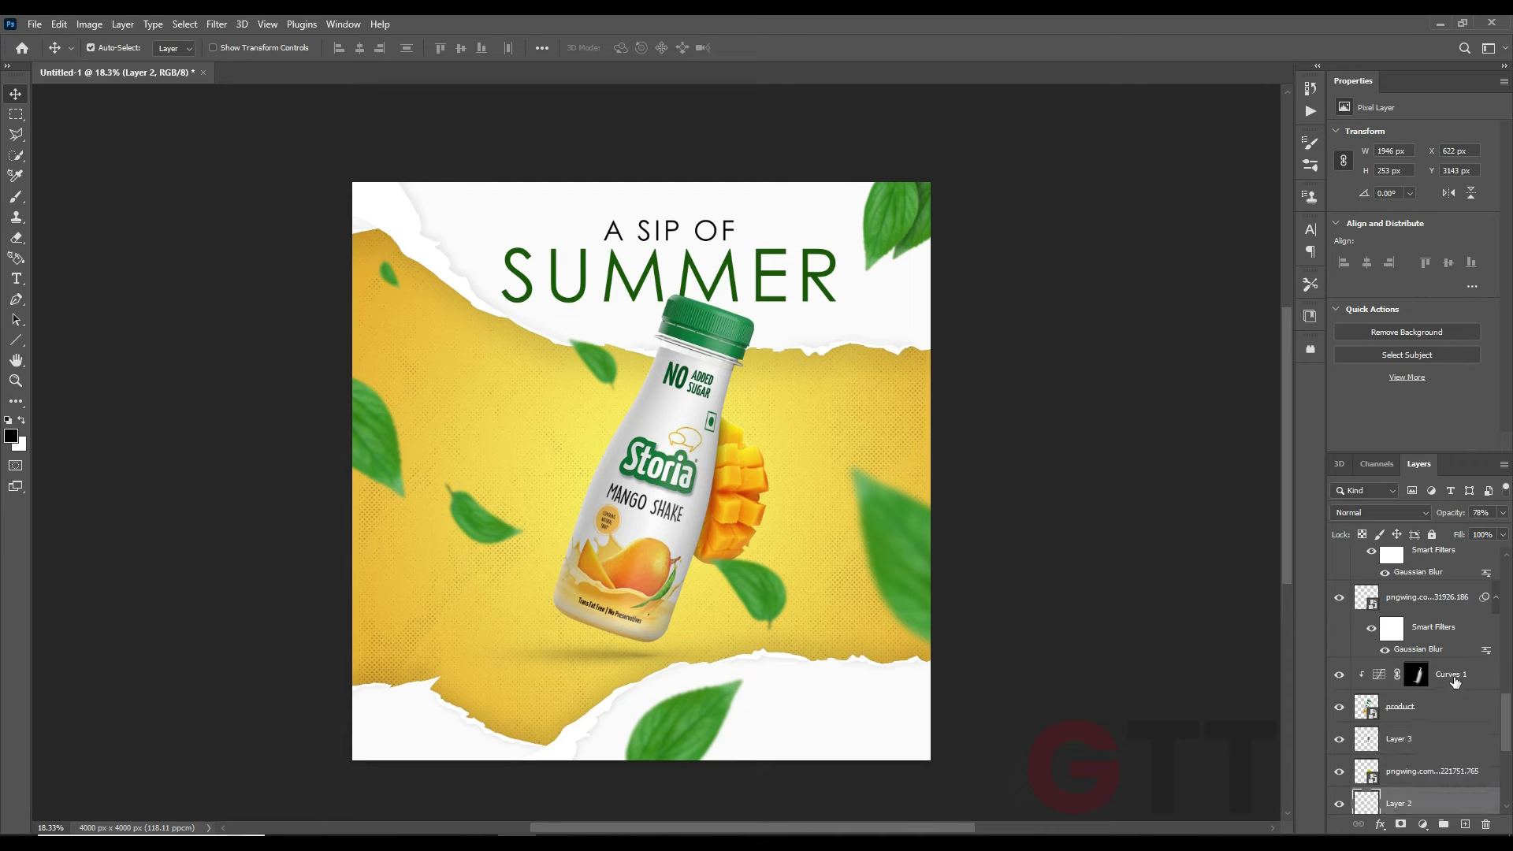
Enlarge the bottle, shadow and adjustment layers together and reposition them
shift+click(1450, 674)
key(ctrl+t)
scroll(638, 631, down, 1)
drag(821, 484, 788, 493)
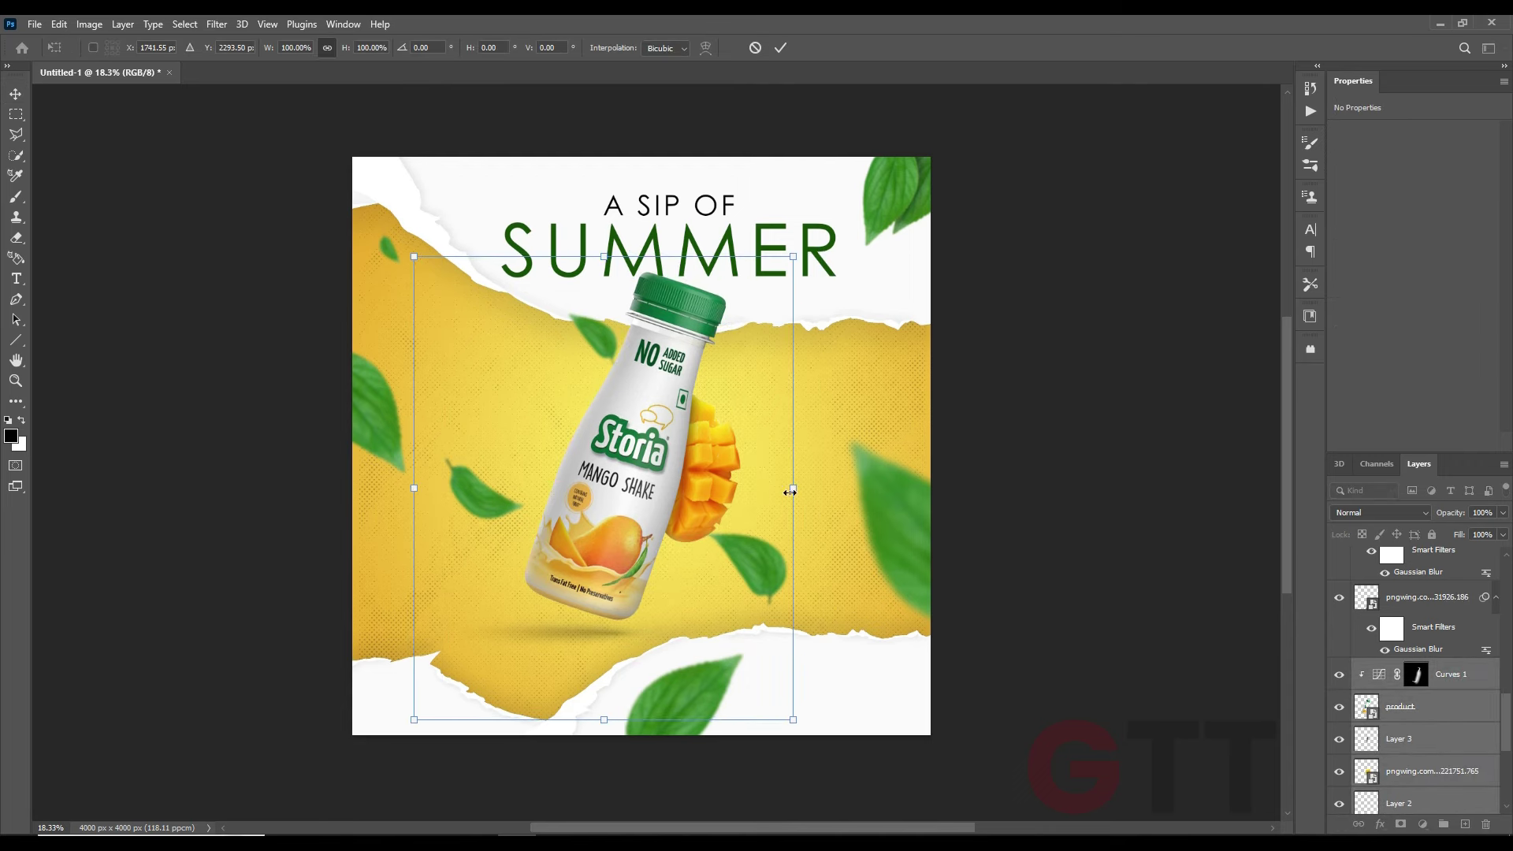
drag(711, 463, 725, 466)
drag(821, 250, 818, 250)
drag(704, 345, 704, 345)
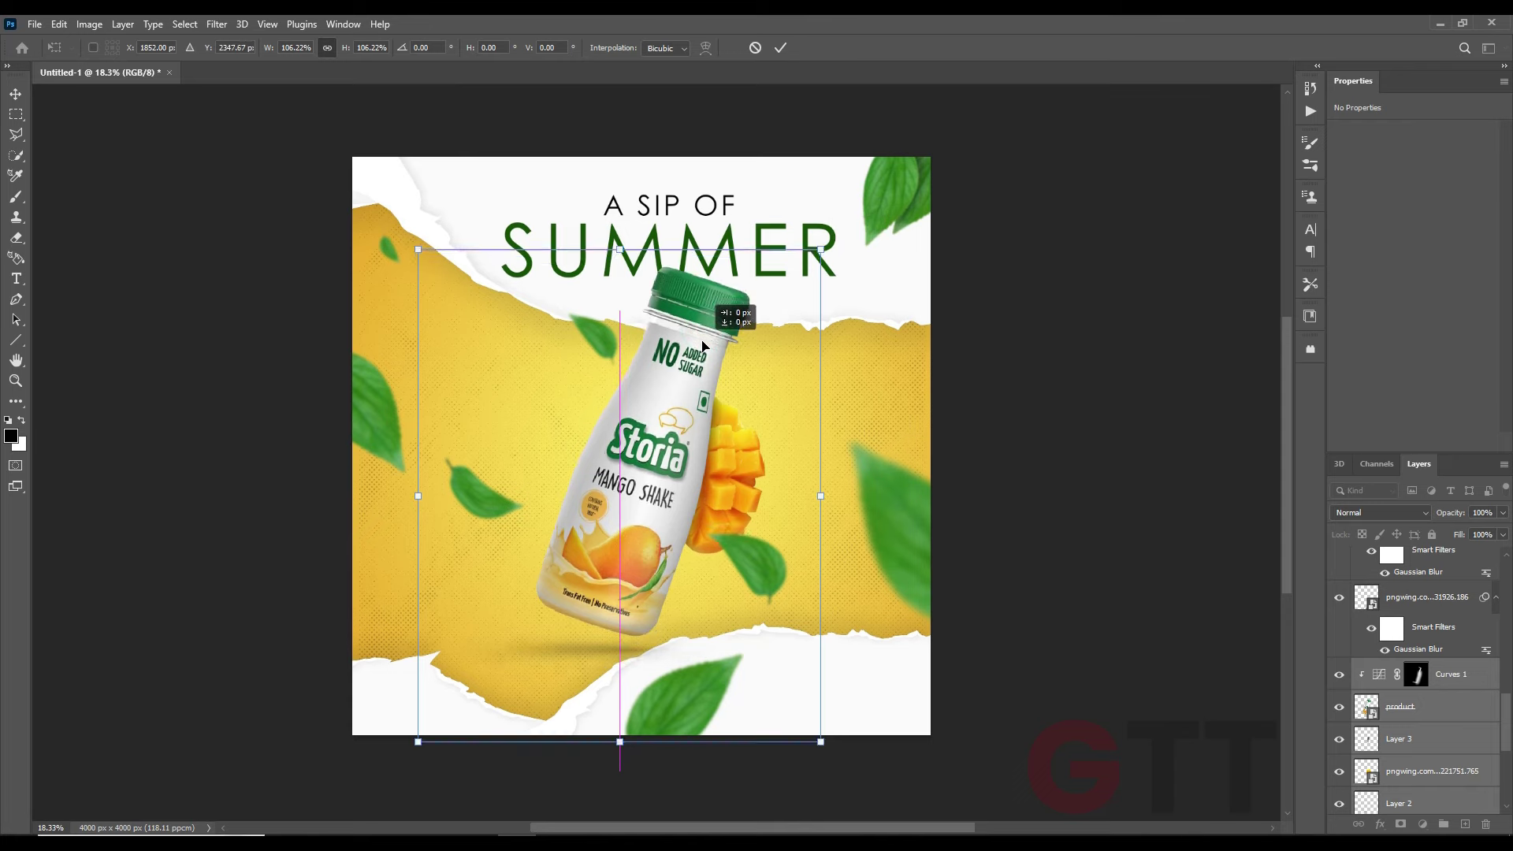
key(Return)
Reshape the bottle's shadow to be flatter and fit under the bottle
scroll(583, 667, up, 3)
ctrl+click(603, 656)
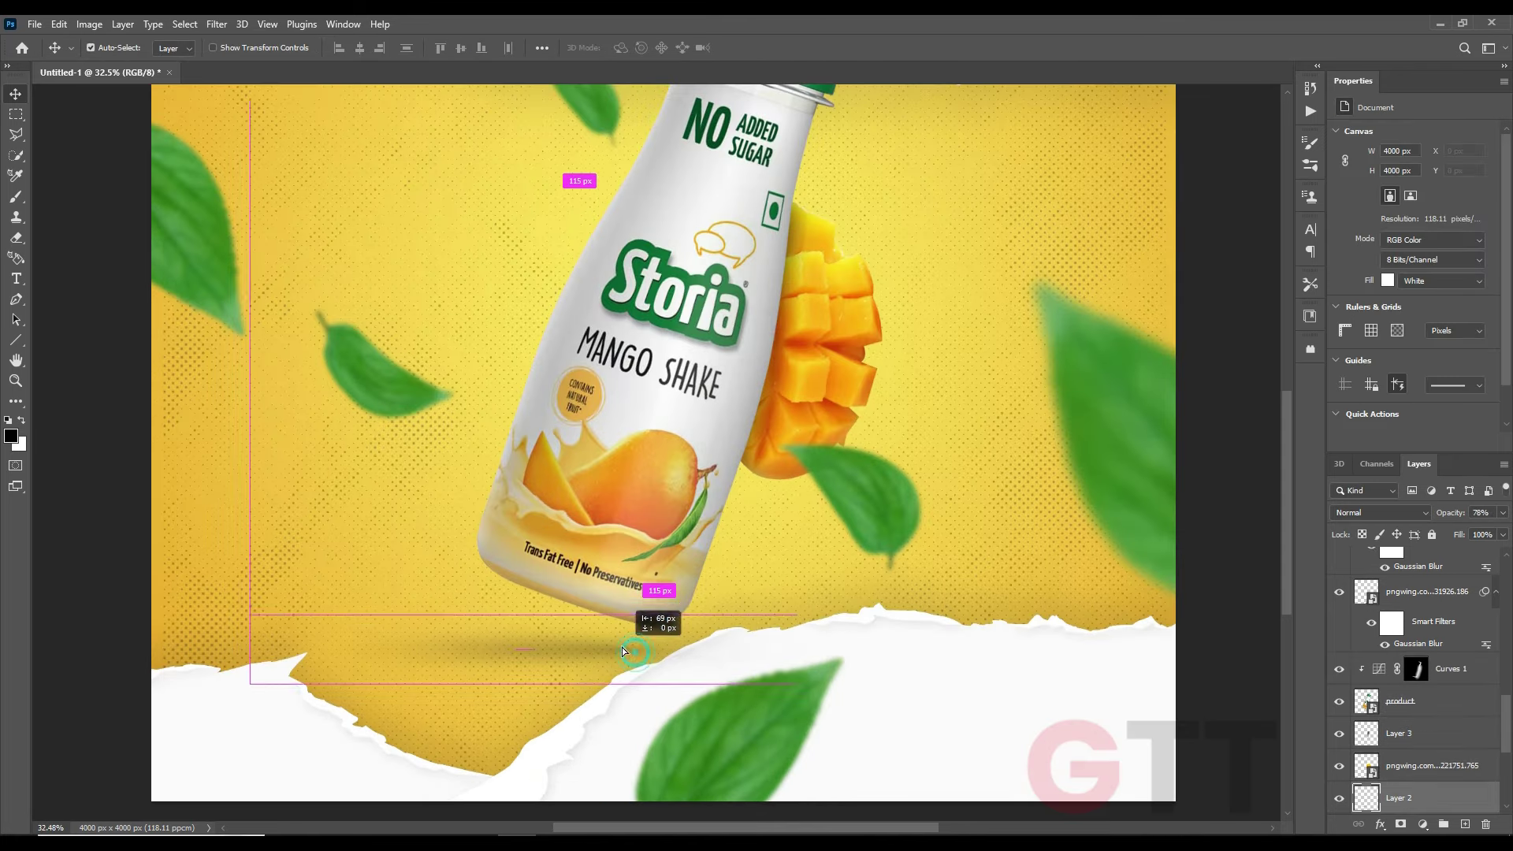
key(ctrl+t)
drag(780, 639, 755, 639)
drag(539, 606, 539, 615)
drag(755, 672, 767, 652)
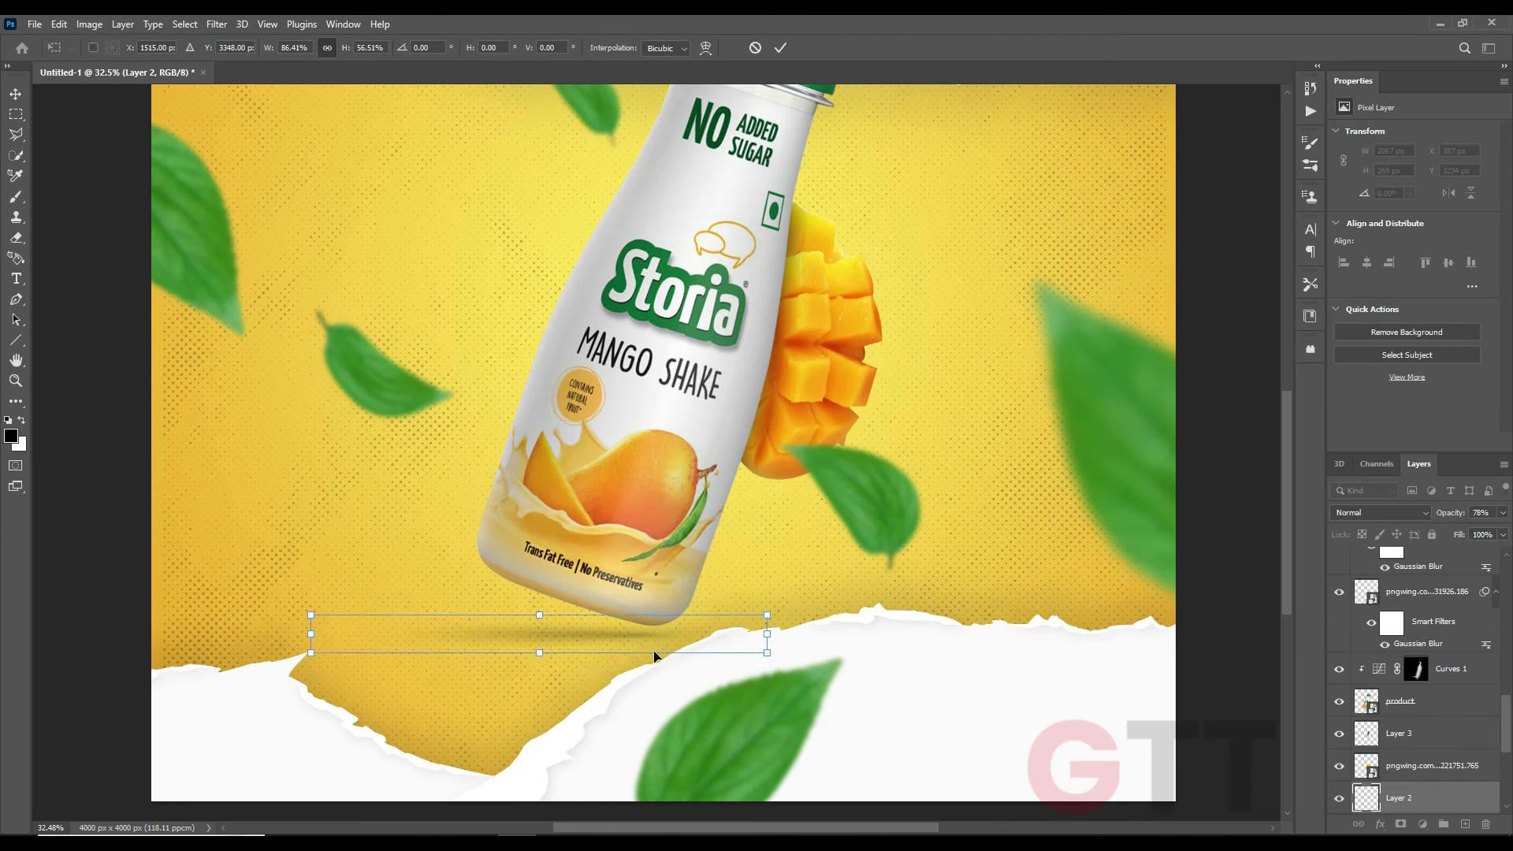
key(Return)
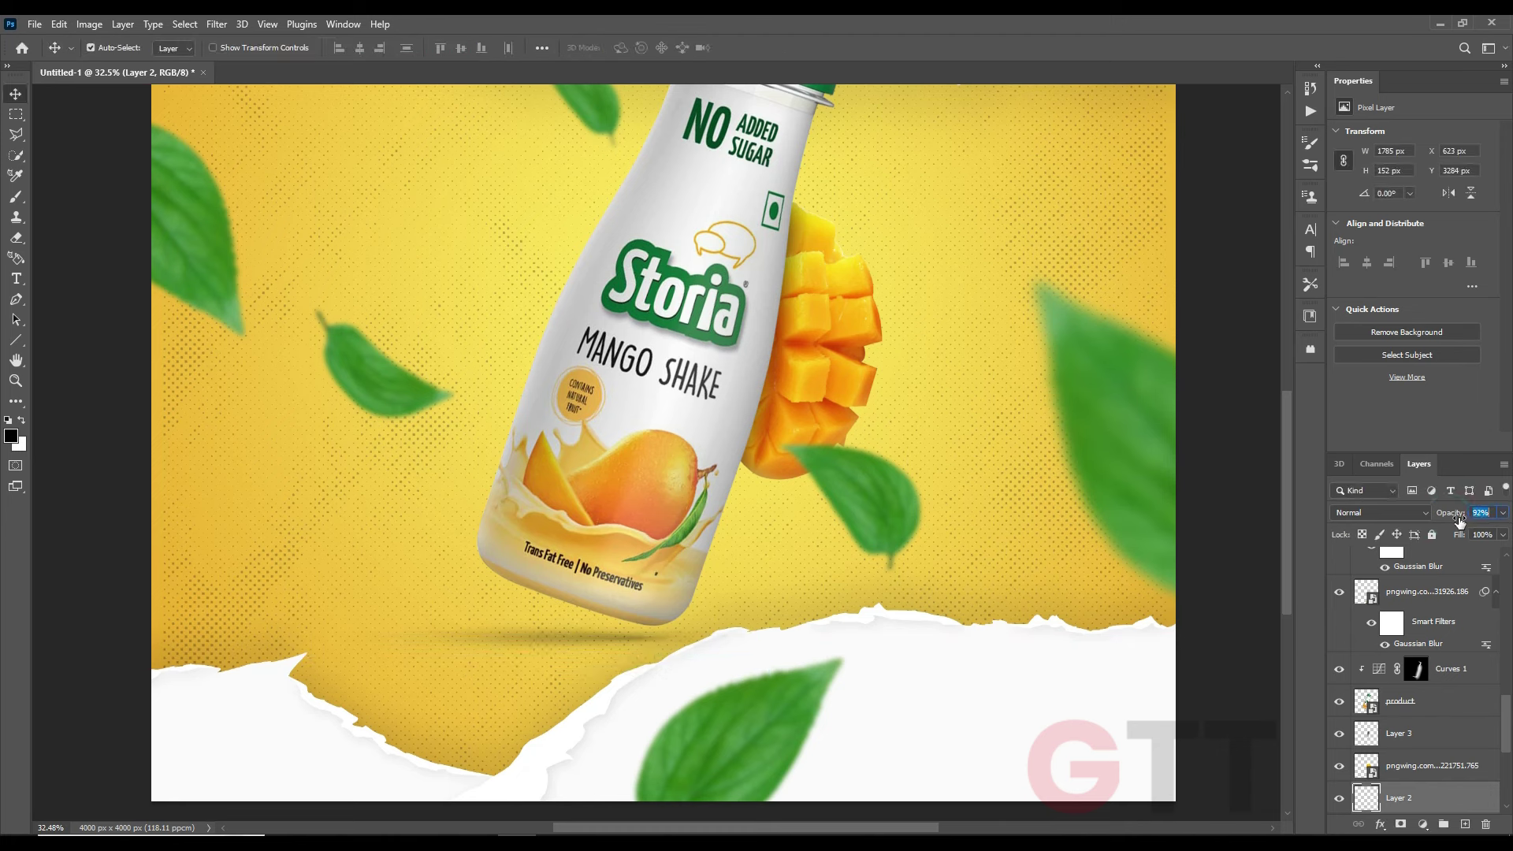
Re-tune the halftone dot texture layer's opacity to roughly 26%
click(1423, 699)
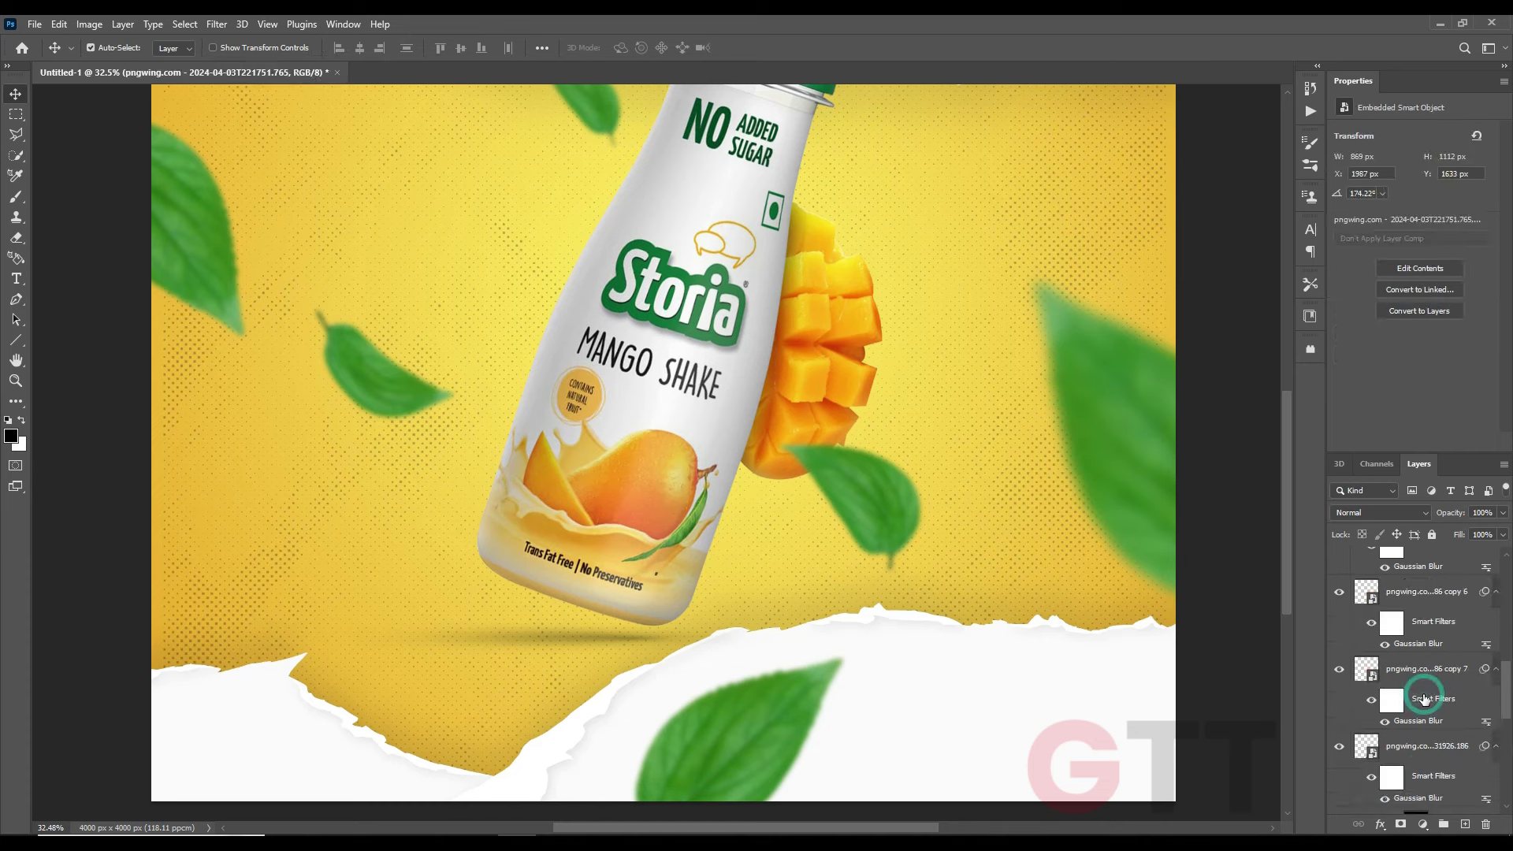
scroll(1343, 751, down, 5)
click(1339, 733)
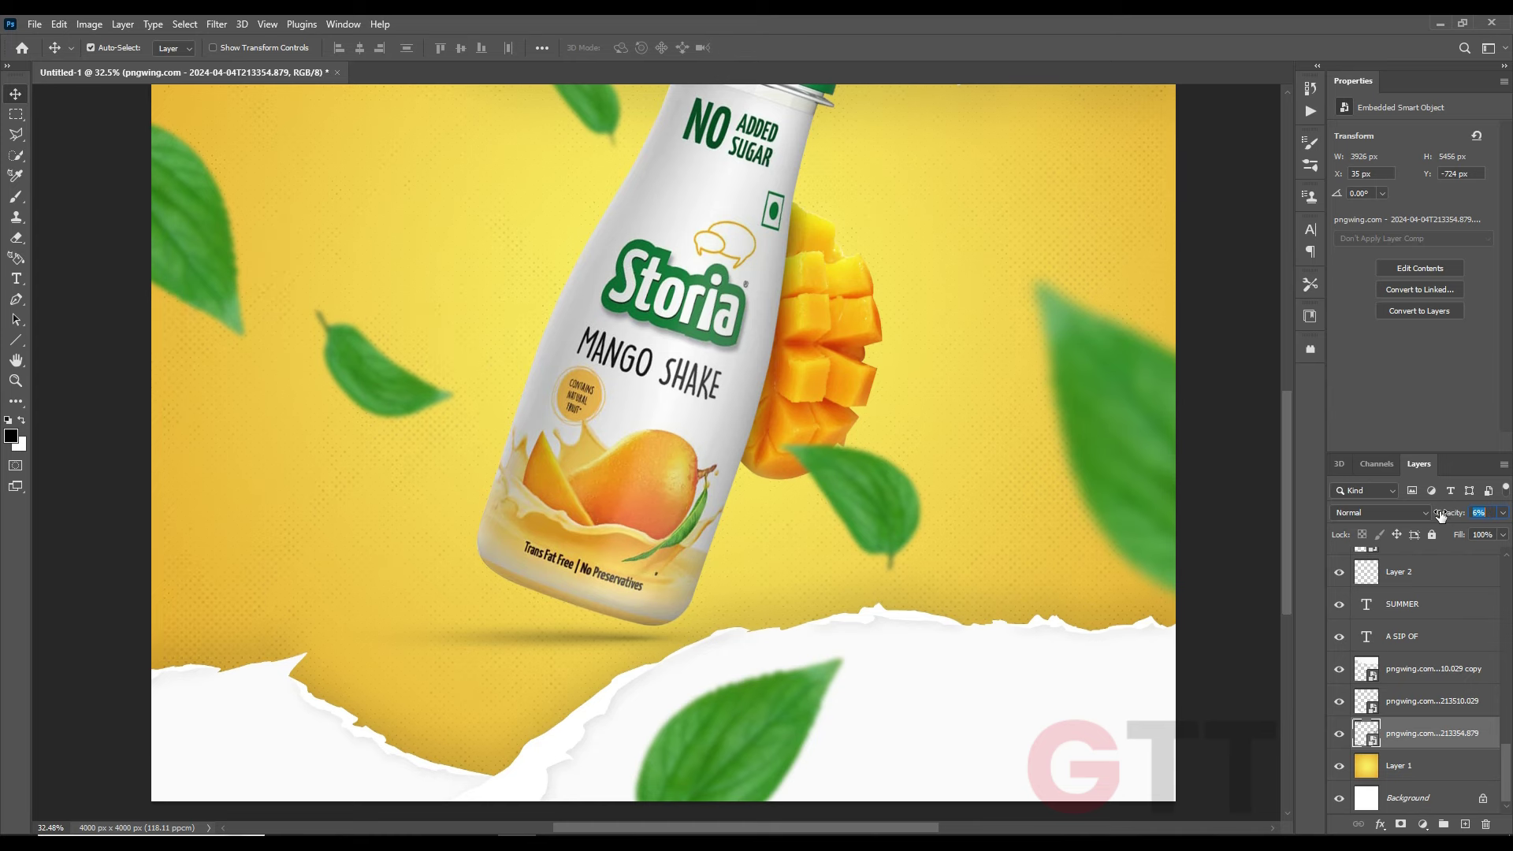
scroll(834, 470, down, 3)
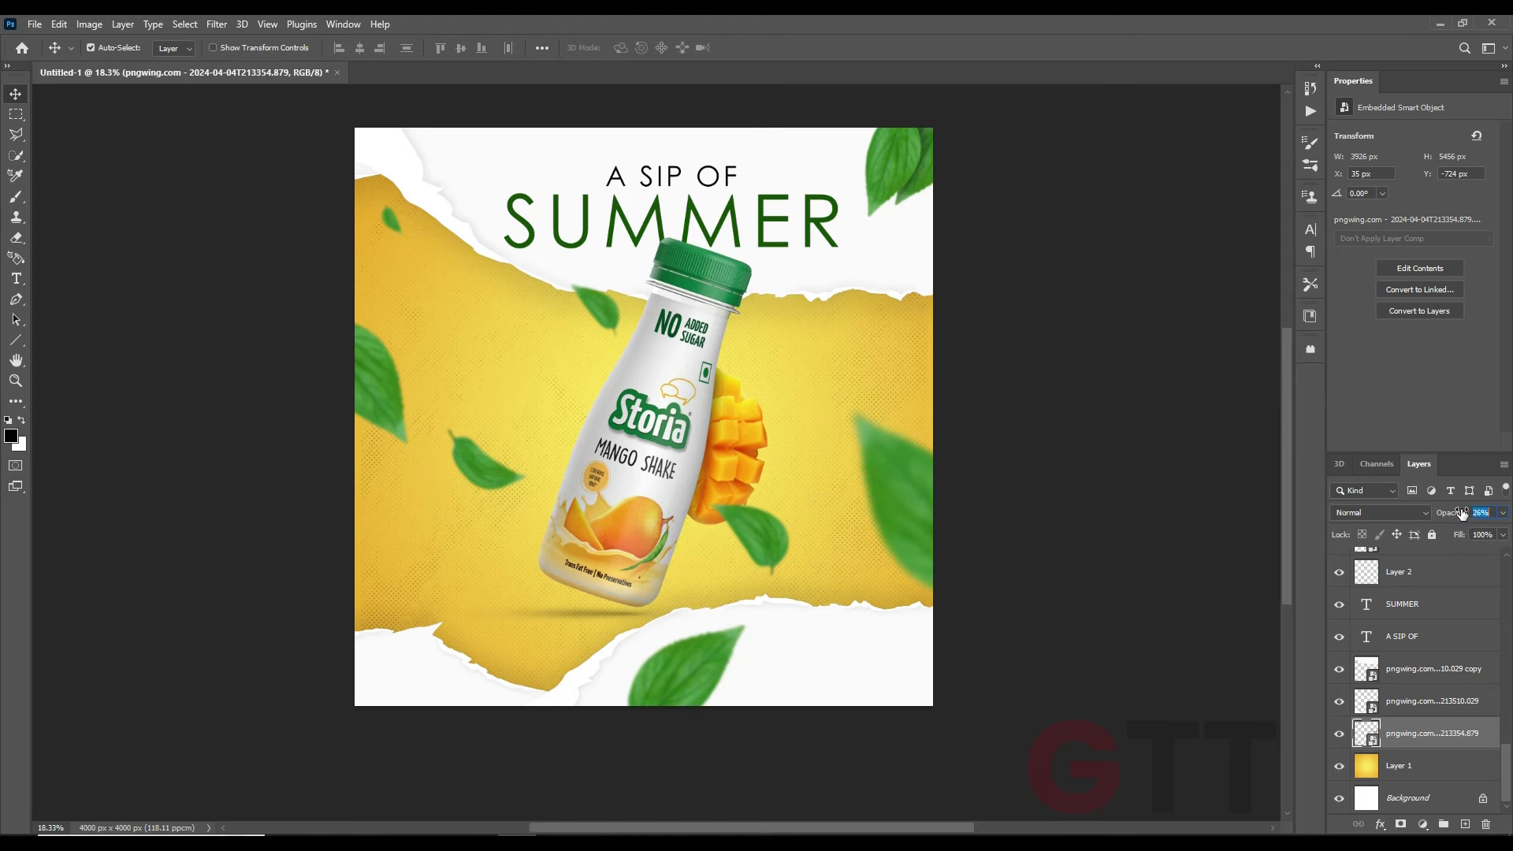
click(1060, 573)
scroll(1049, 579, down, 1)
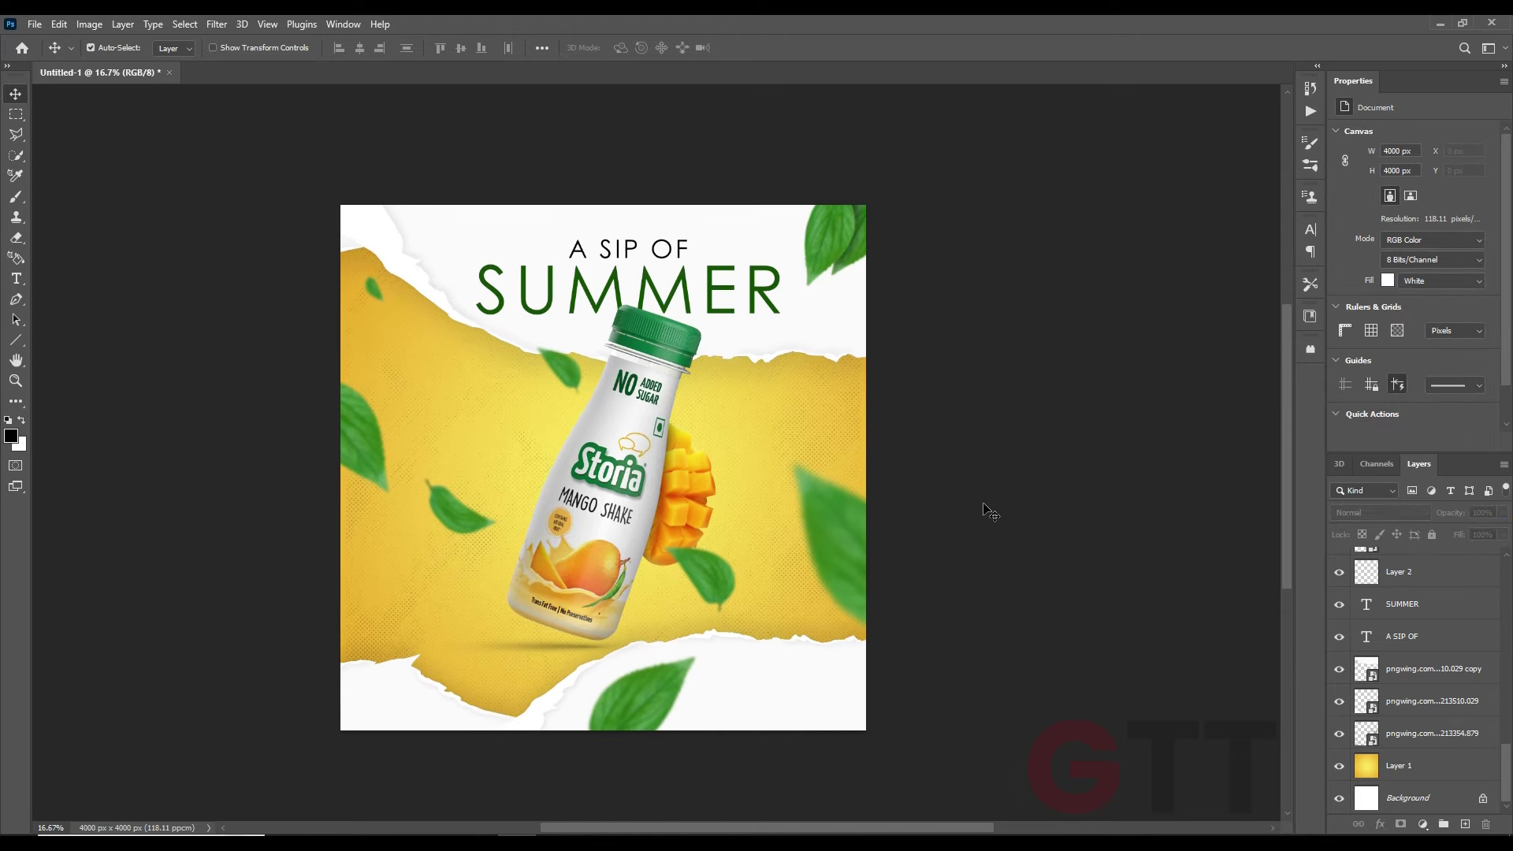
Reposition a blurred leaf and rotate the lower-left leaf to a new angle
scroll(520, 366, up, 5)
drag(561, 367, 574, 357)
scroll(573, 356, down, 2)
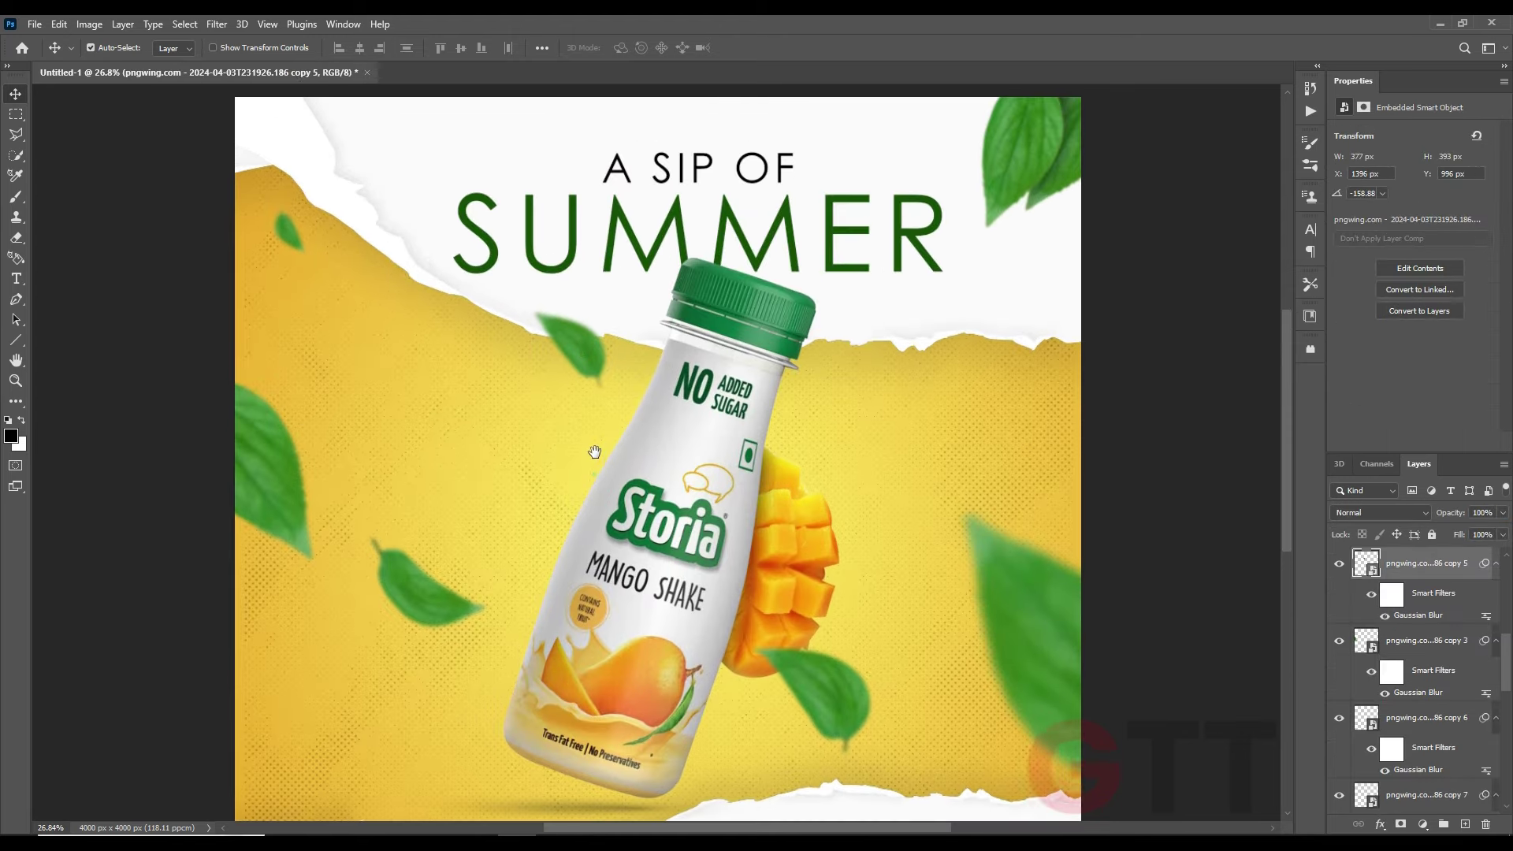
click(426, 555)
key(ctrl+t)
drag(518, 518, 531, 551)
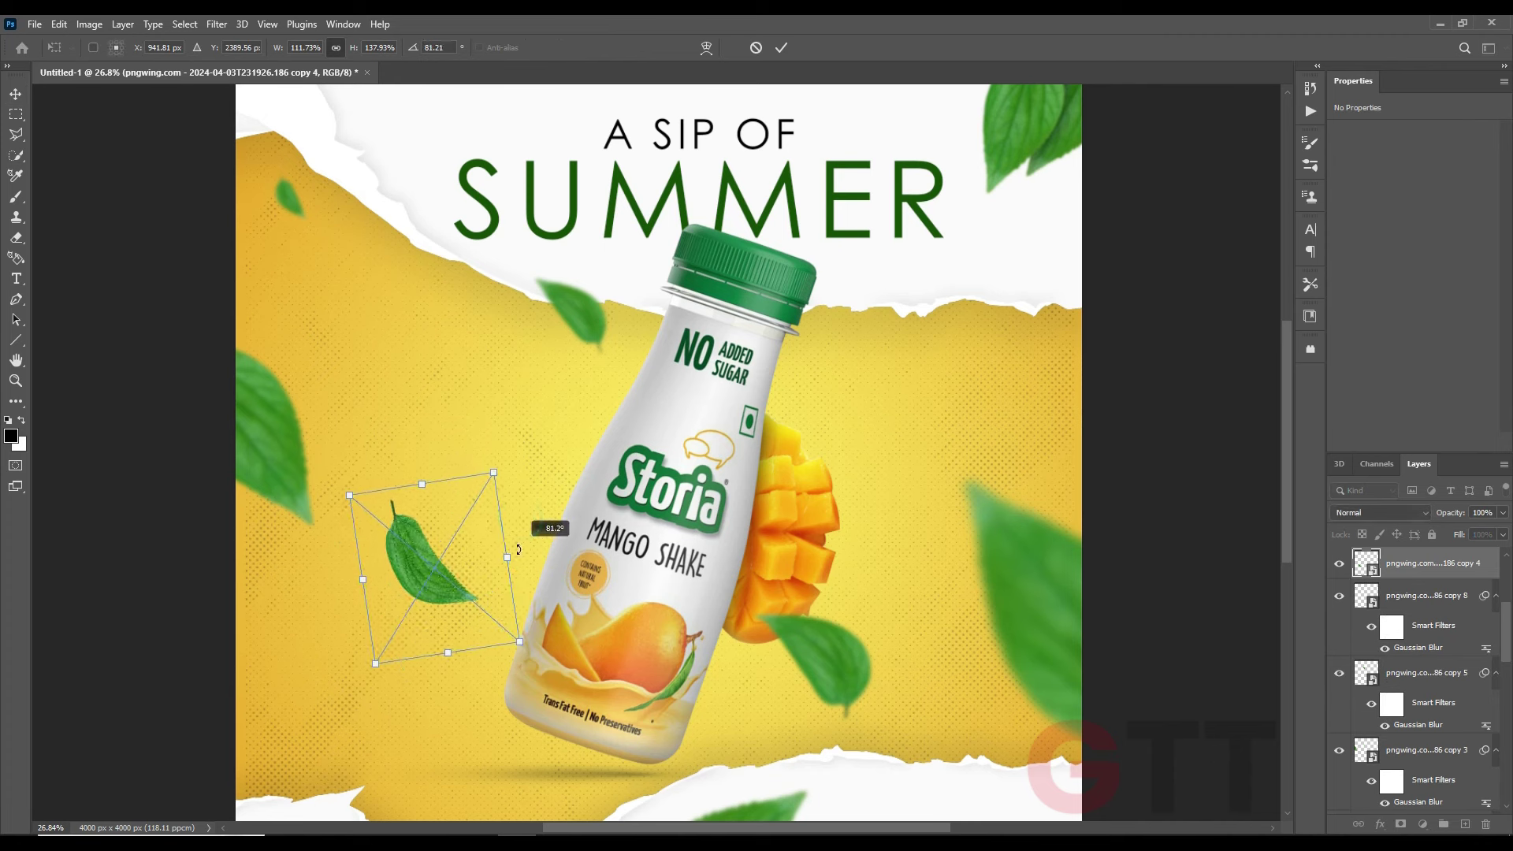
key(Return)
Add a Levels adjustment on the bottle with input black 26 and gamma 1.30
click(660, 484)
click(1422, 823)
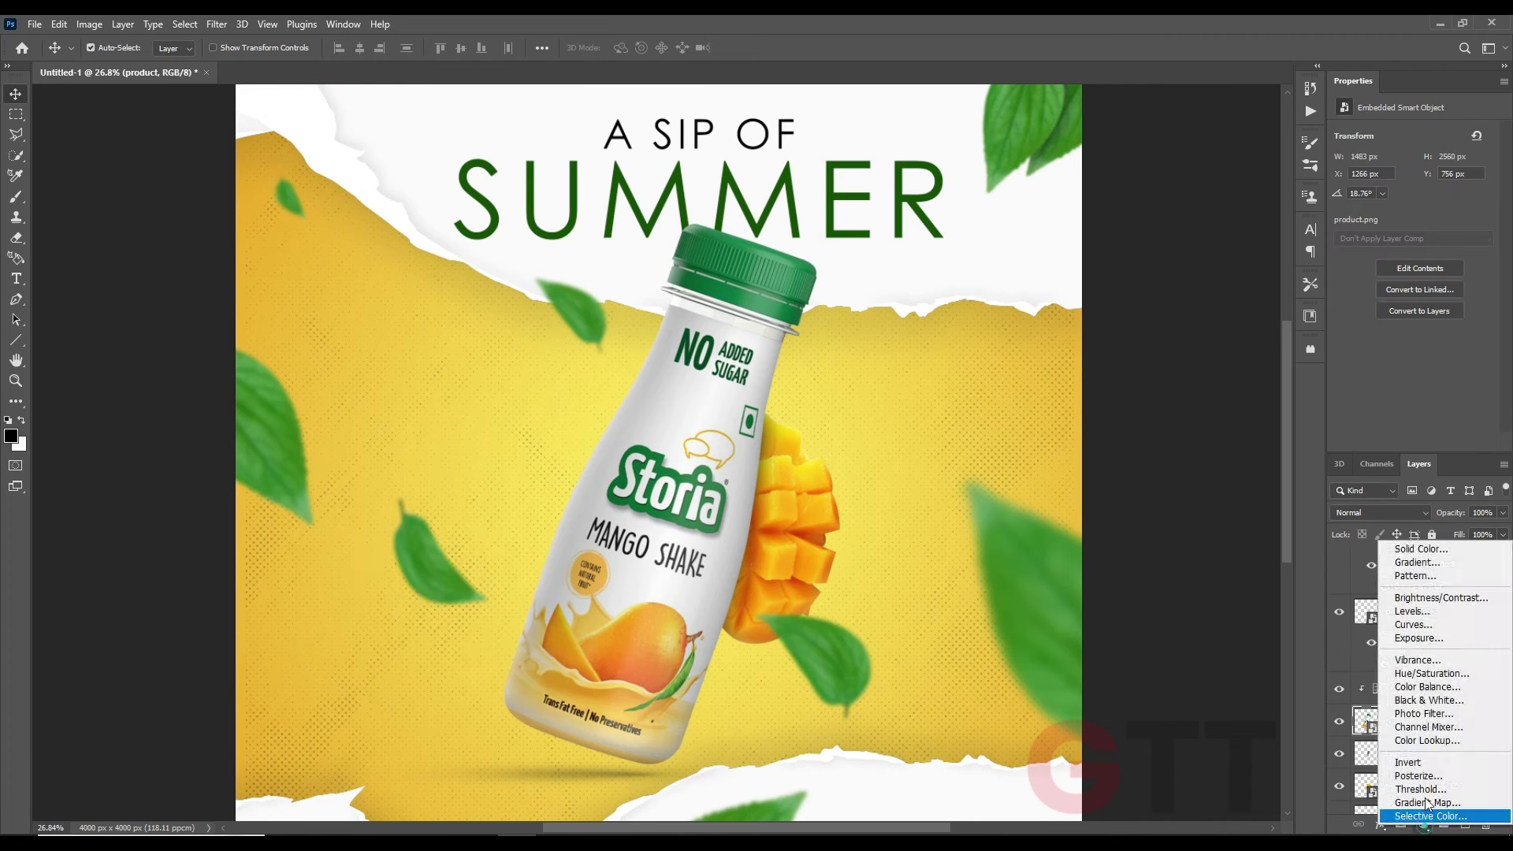
click(1435, 610)
drag(1423, 250, 1371, 247)
scroll(782, 426, down, 4)
drag(782, 426, 733, 445)
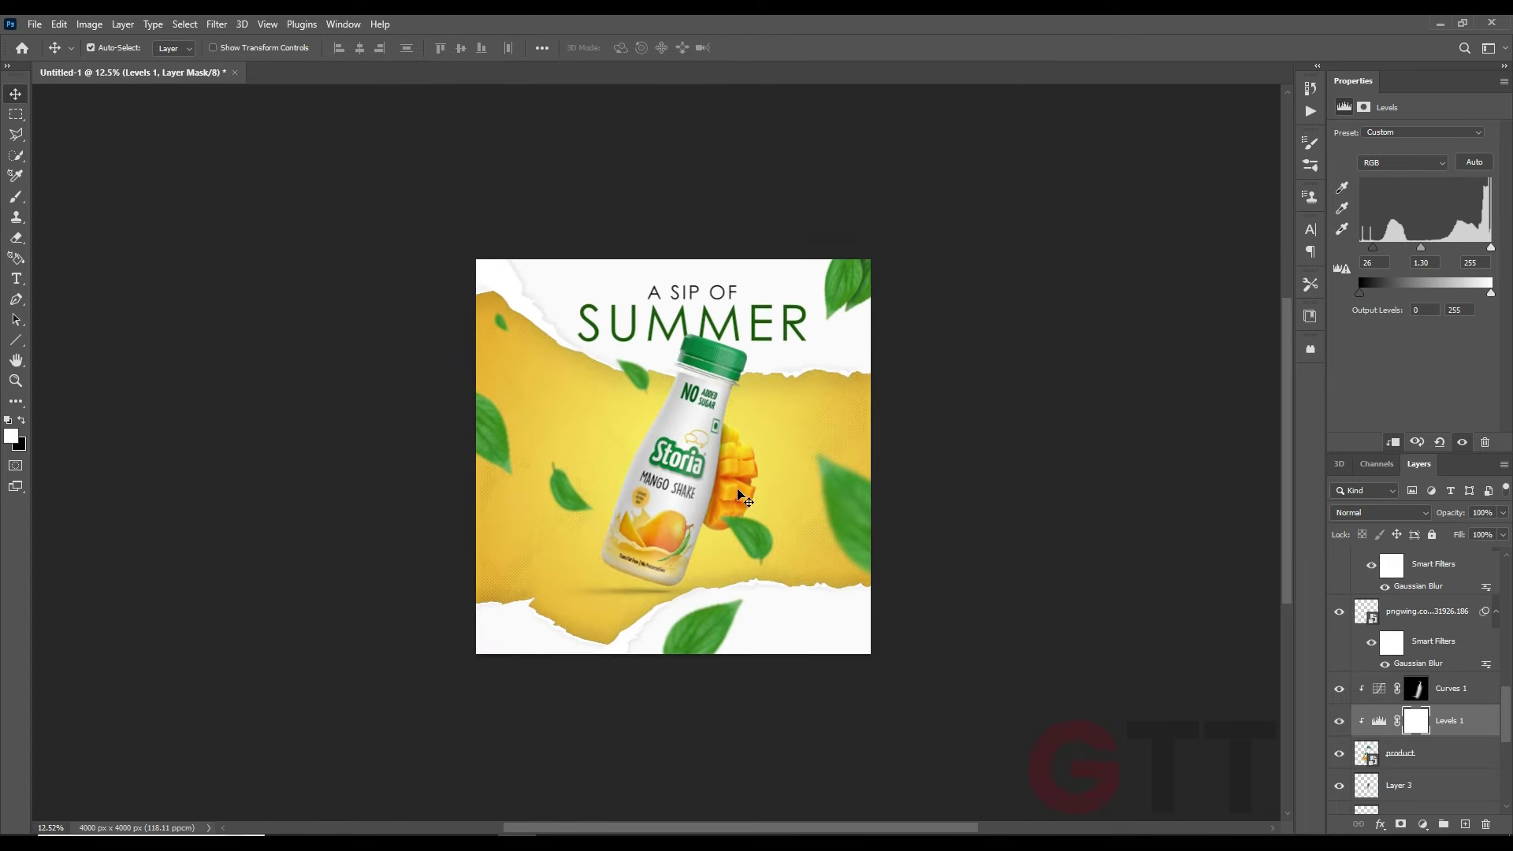
Select the bottle's shadow layer and bring the whole poster into view
click(767, 628)
scroll(678, 601, up, 5)
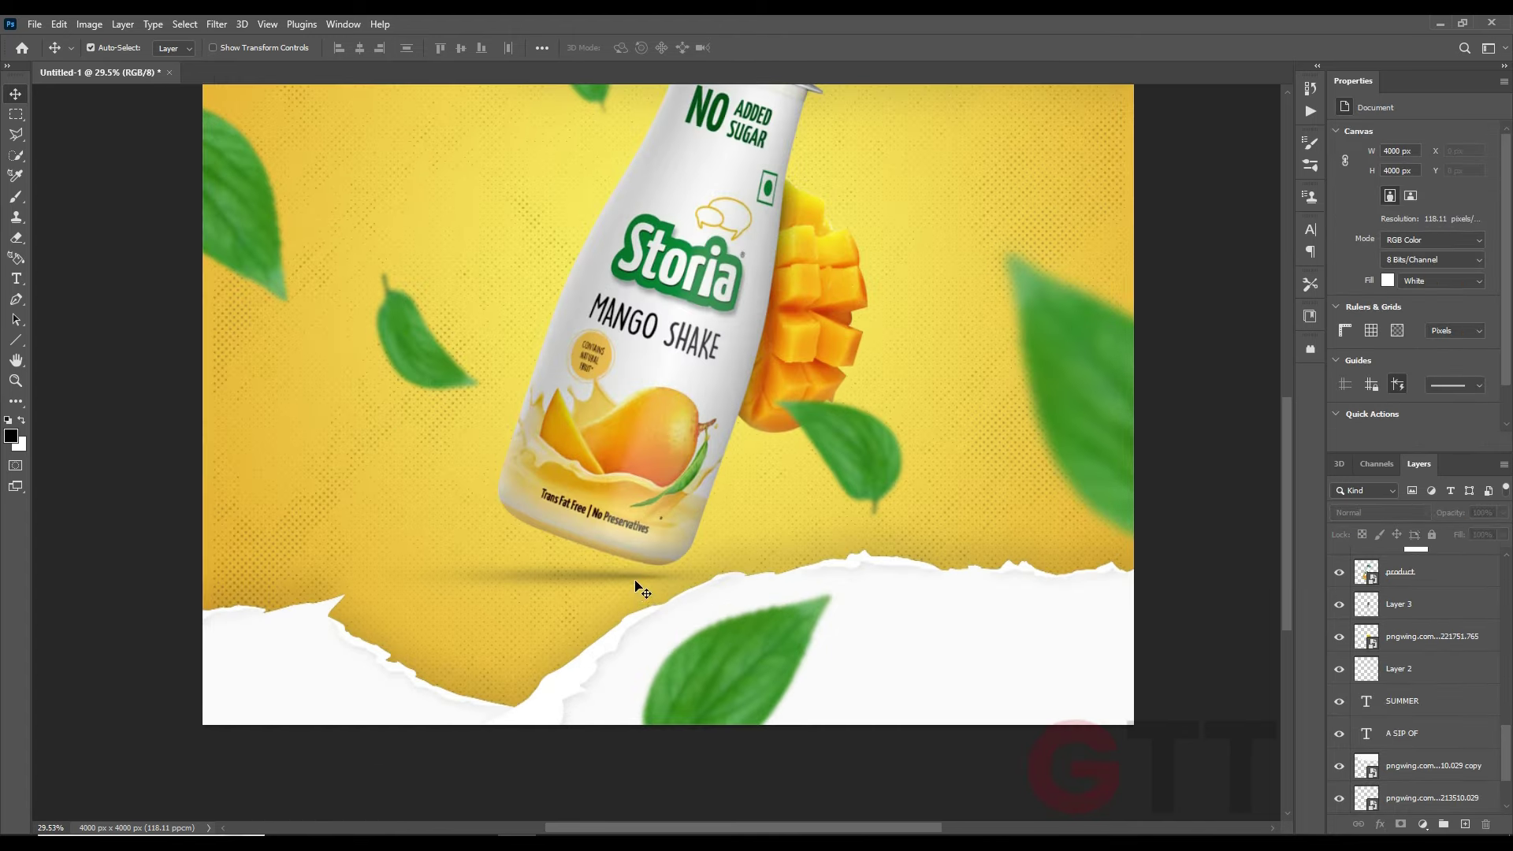
click(635, 584)
scroll(827, 540, down, 3)
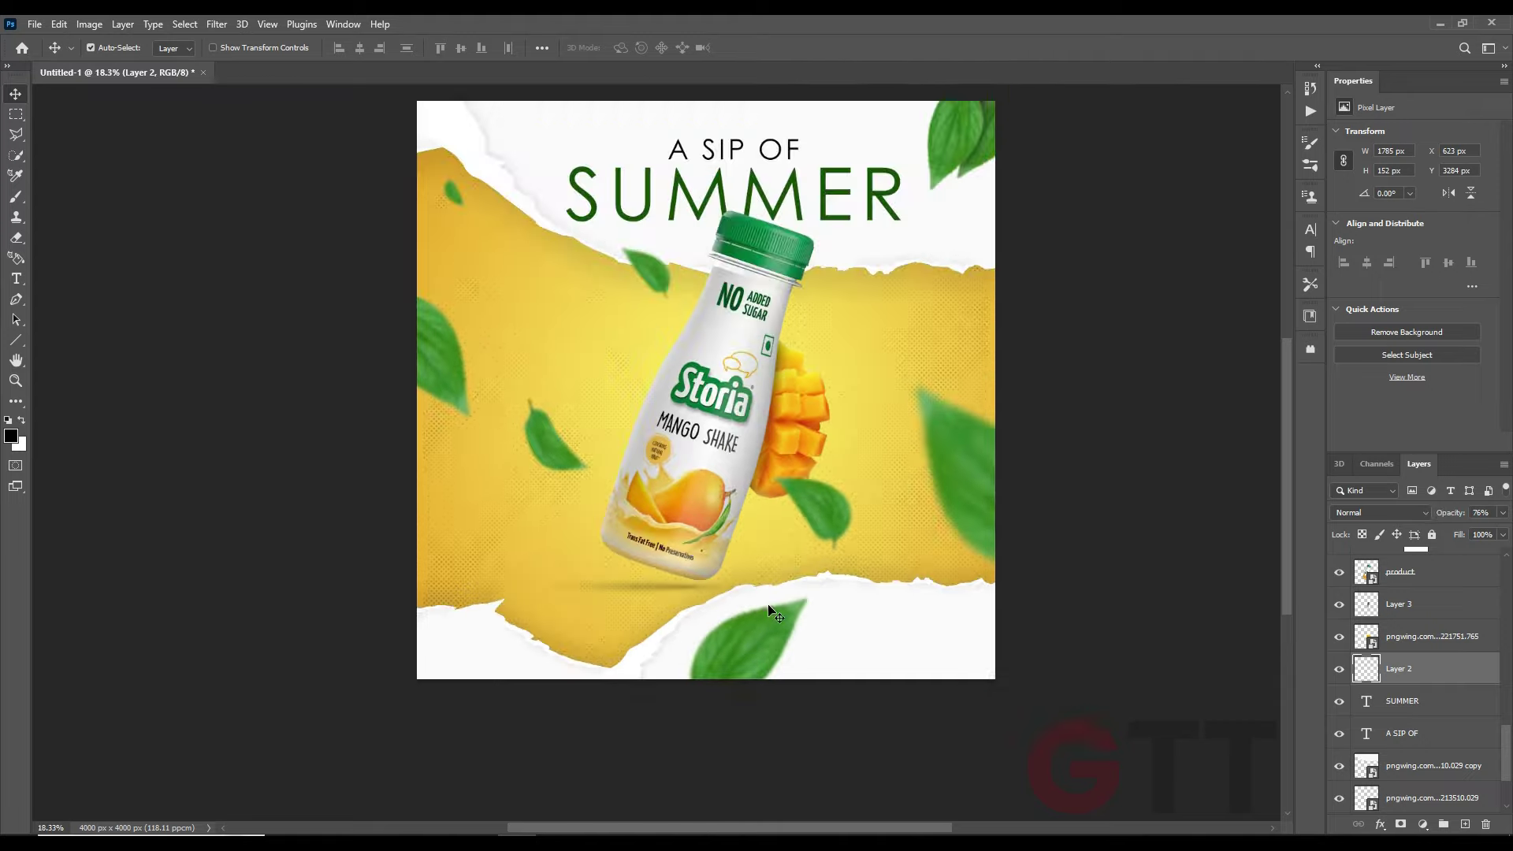
mouse_move(828, 541)
mouse_down()
mouse_move(717, 571)
mouse_move(731, 578)
mouse_up()
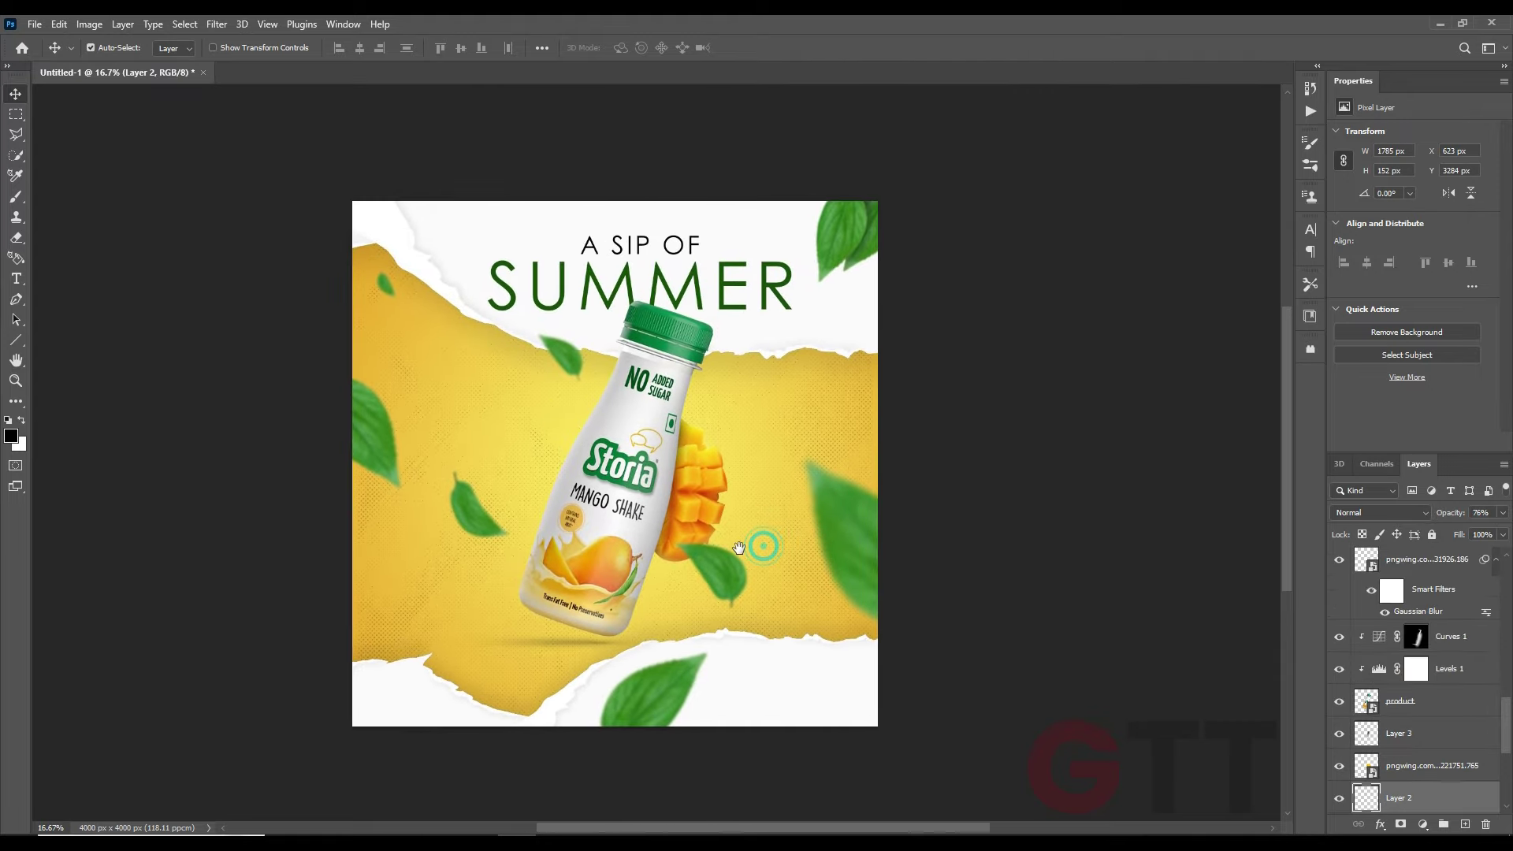
Duplicate a leaf beside the mango cubes, shrink and rotate it, and apply a 5 px Gaussian Blur
scroll(760, 540, up, 4)
drag(835, 442, 828, 435)
key(ctrl+t)
mouse_move(869, 386)
mouse_down()
mouse_move(828, 407)
mouse_move(838, 361)
mouse_up()
key(Return)
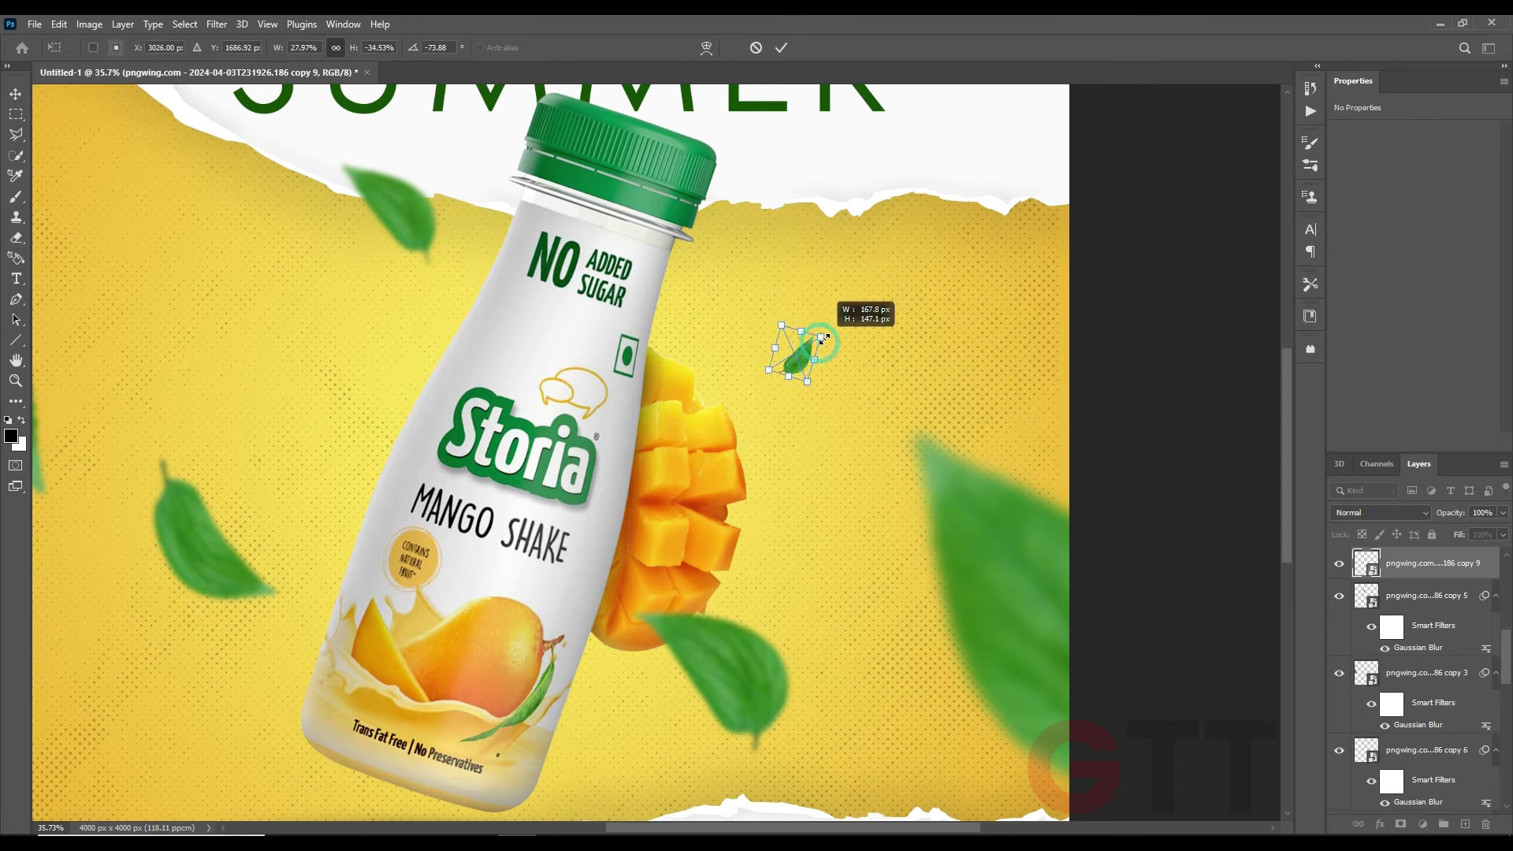
key(ctrl+f)
scroll(623, 338, down, 4)
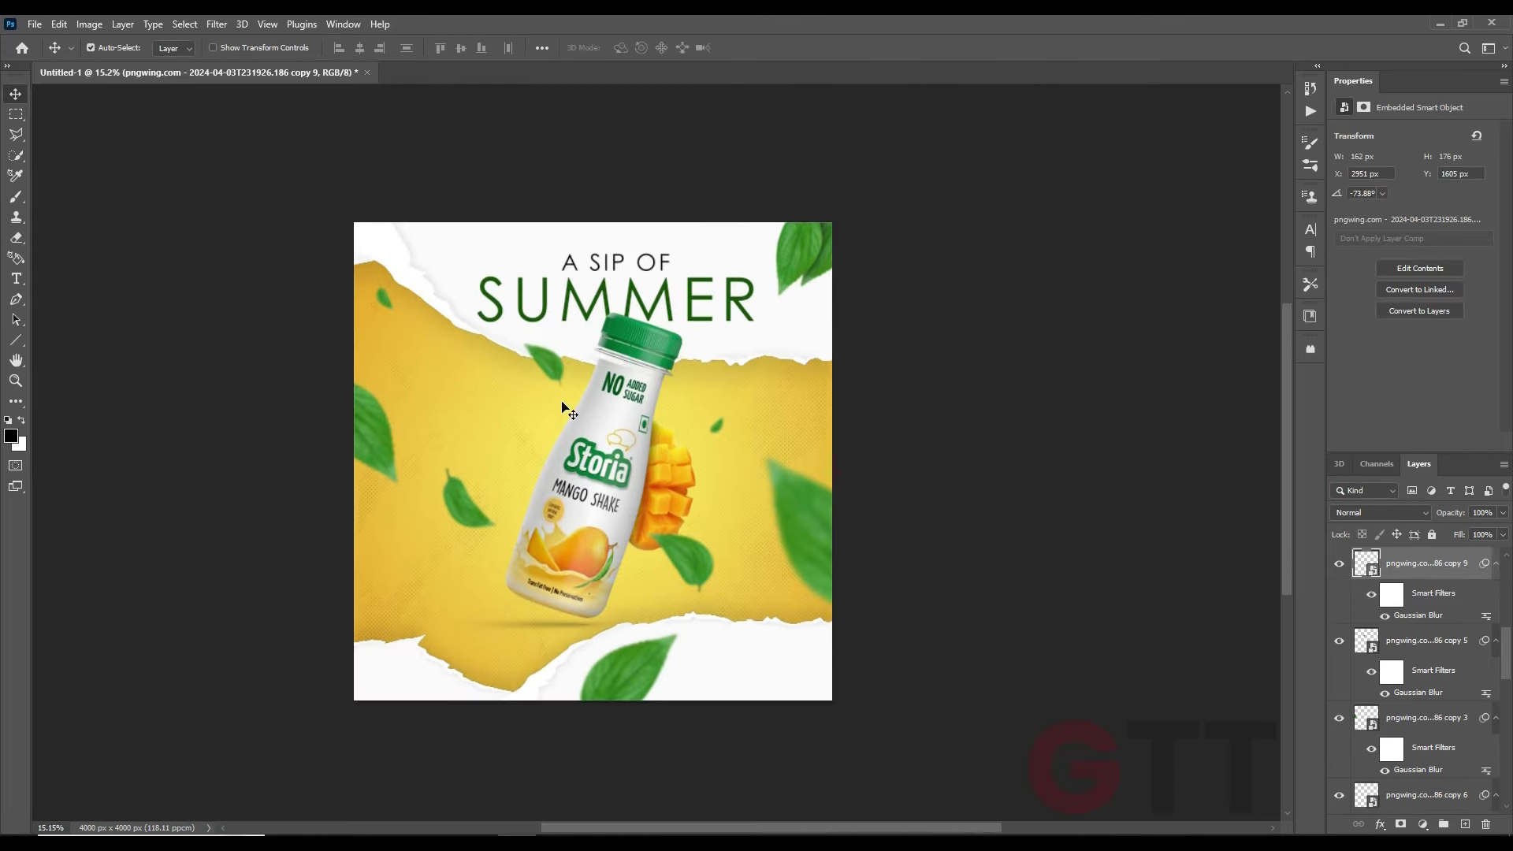
scroll(906, 359, up, 4)
double_click(1416, 615)
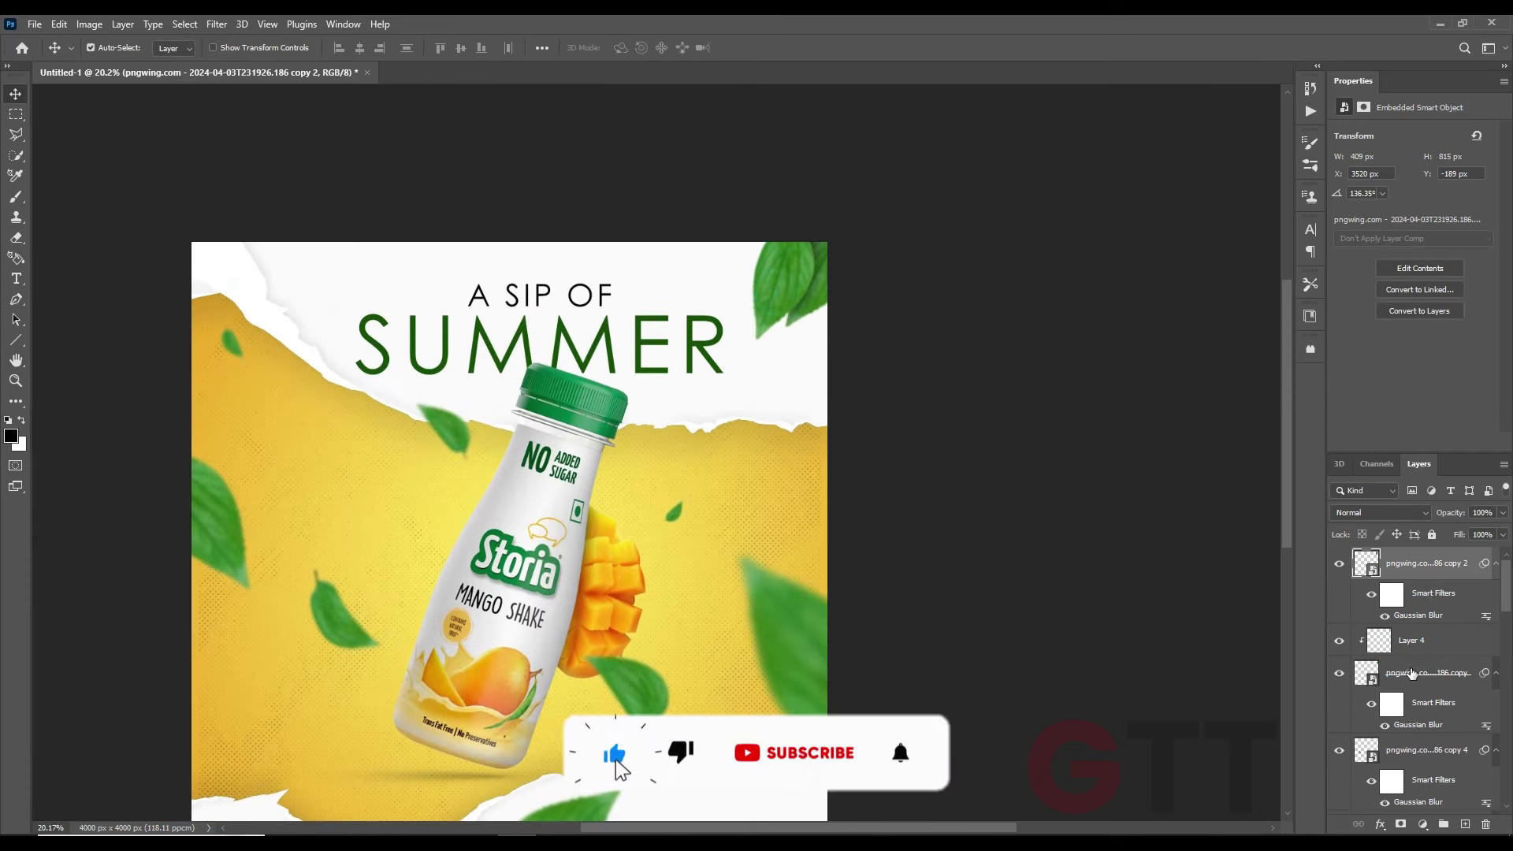
Move the top-right leaf further into the poster's corner
click(1411, 640)
key(ctrl+t)
mouse_move(844, 331)
mouse_down()
mouse_move(811, 307)
mouse_move(886, 304)
mouse_up()
key(Return)
key(ctrl+minus)
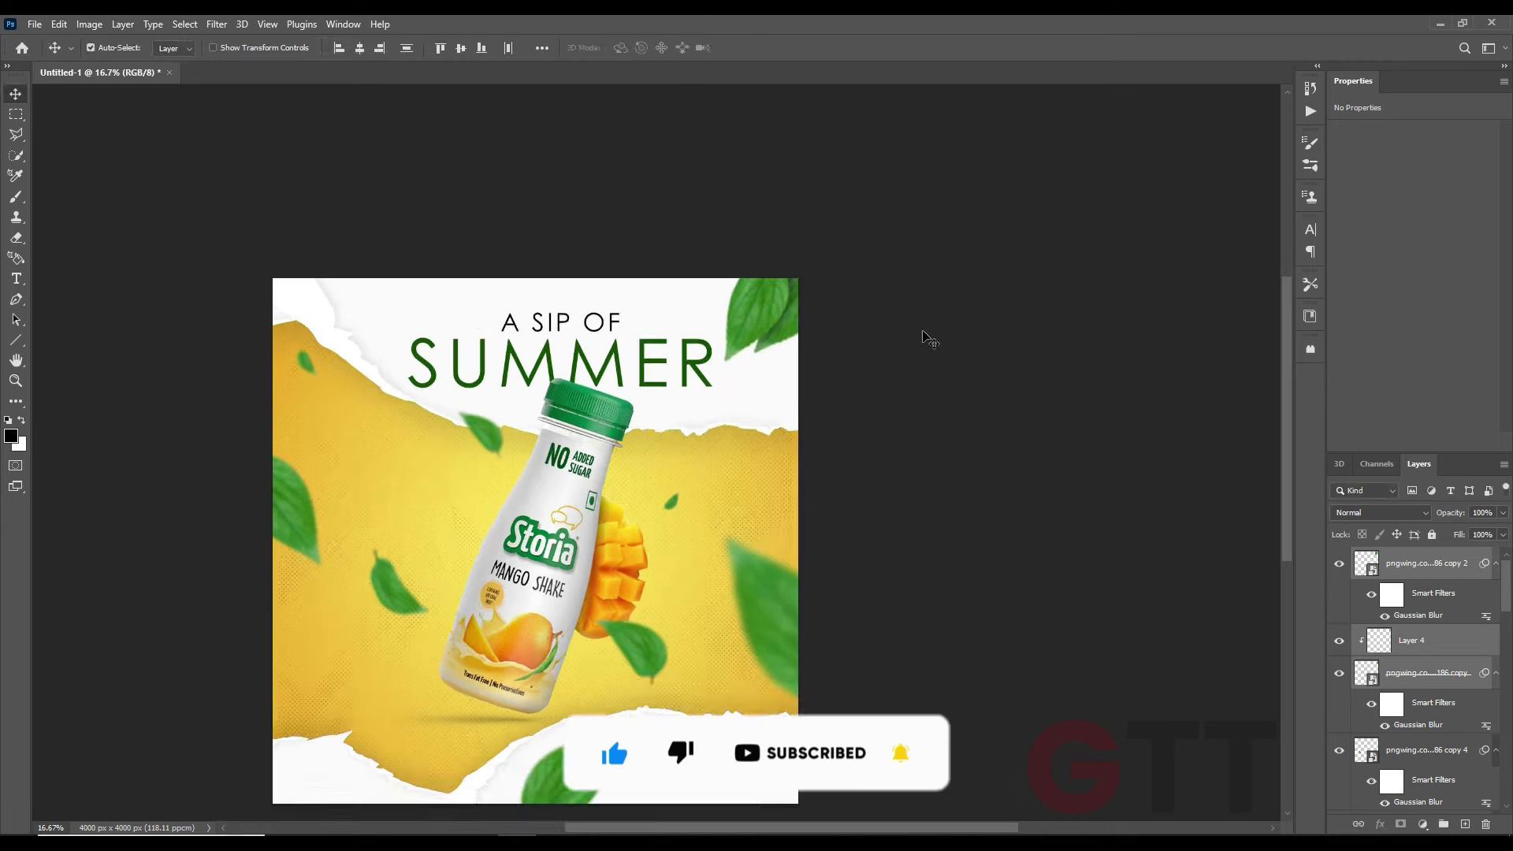
drag(758, 310, 762, 300)
scroll(844, 320, up, 5)
Flip the corner leaf vertically, rotate it to fit the corner, and blur it
ctrl+click(781, 325)
key(ctrl+t)
drag(969, 290, 872, 382)
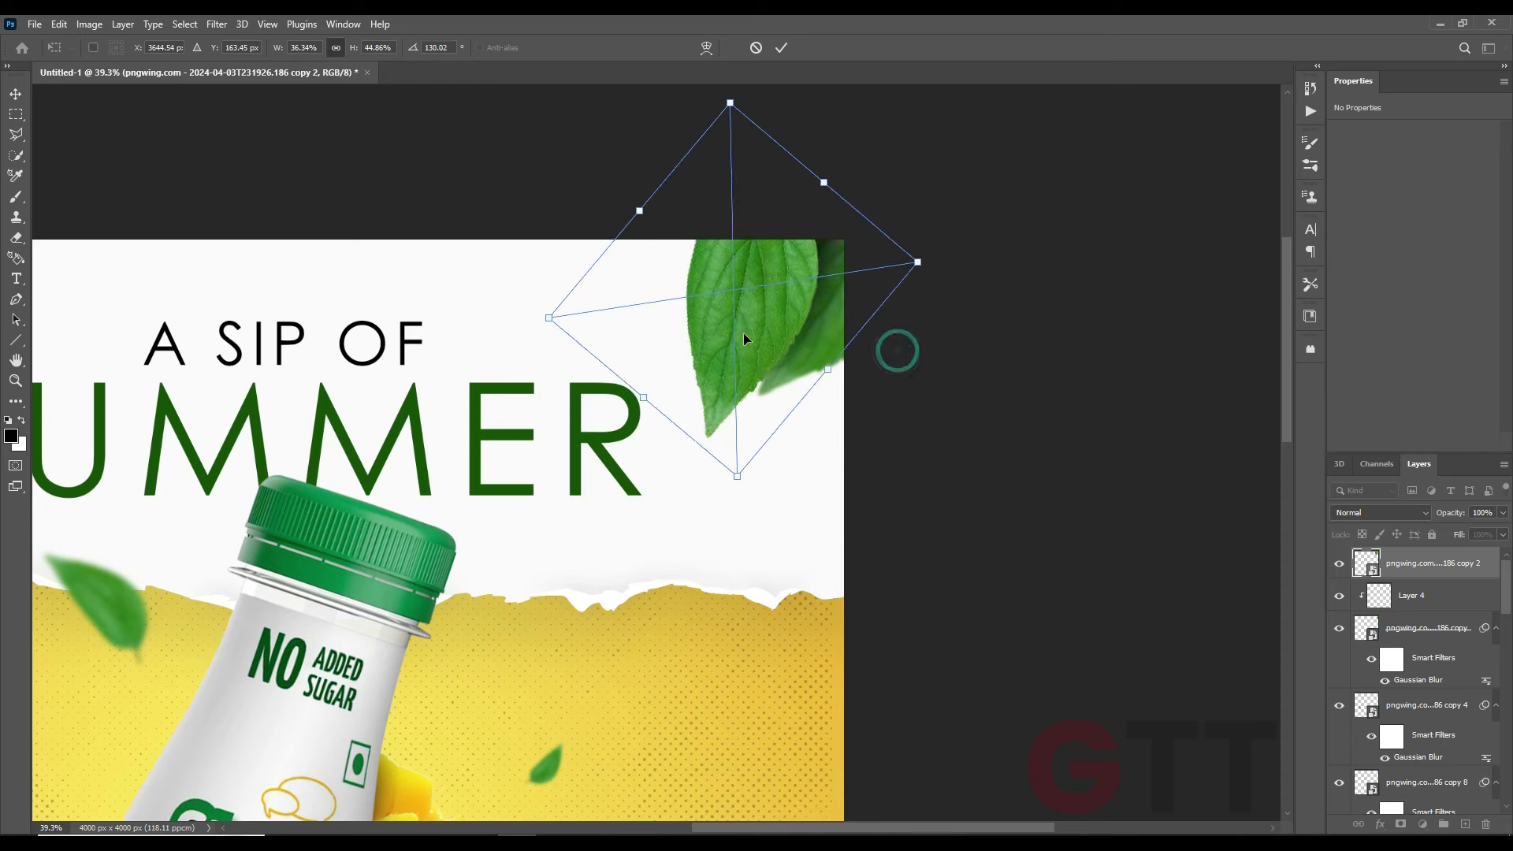
right_click(895, 348)
click(820, 622)
drag(986, 314, 946, 347)
key(Return)
key(ctrl+f)
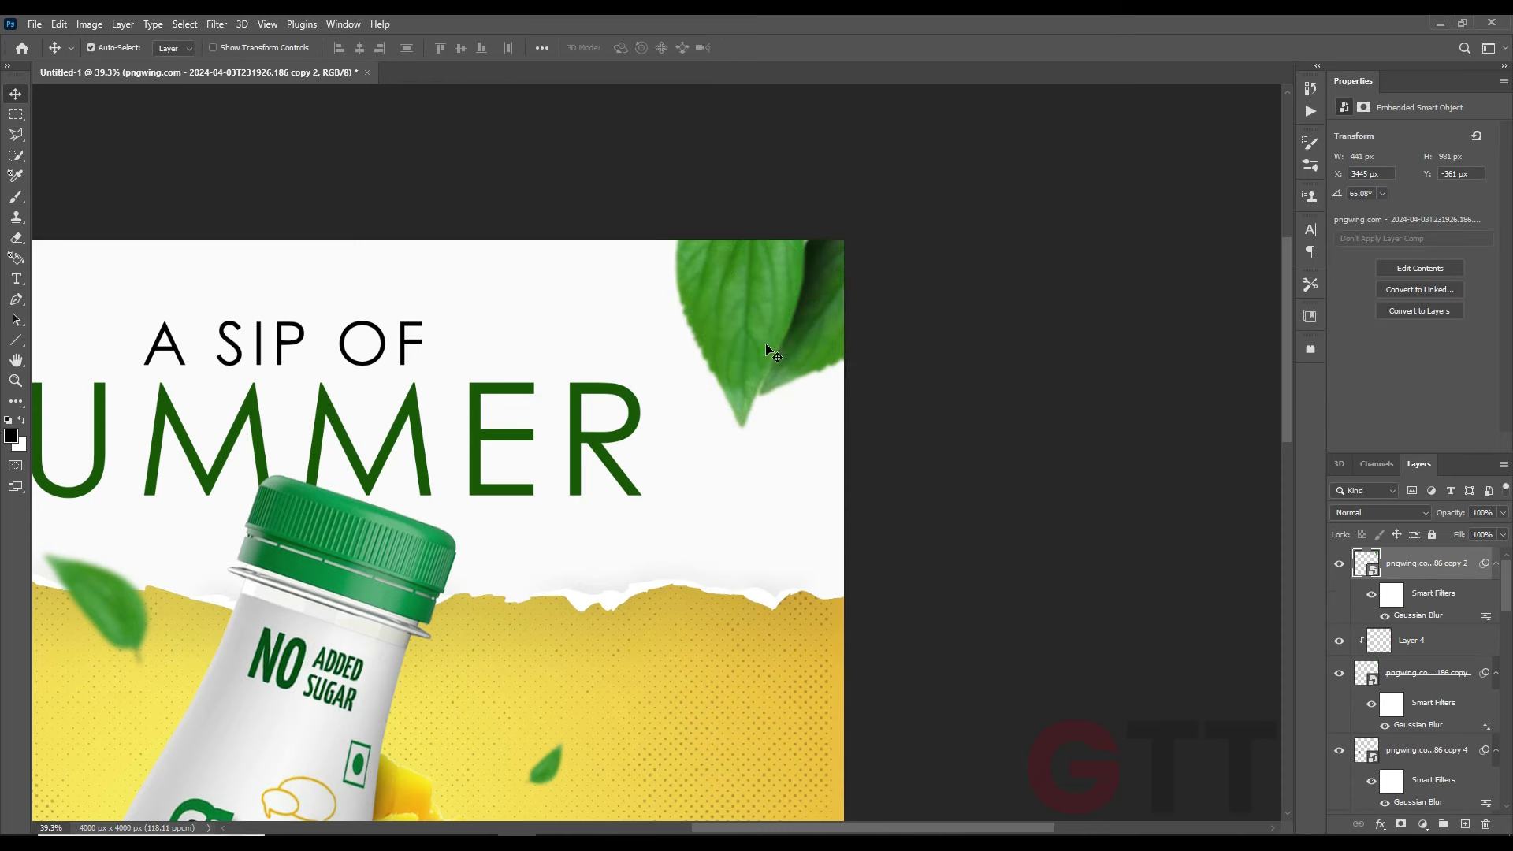
key(ctrl+0)
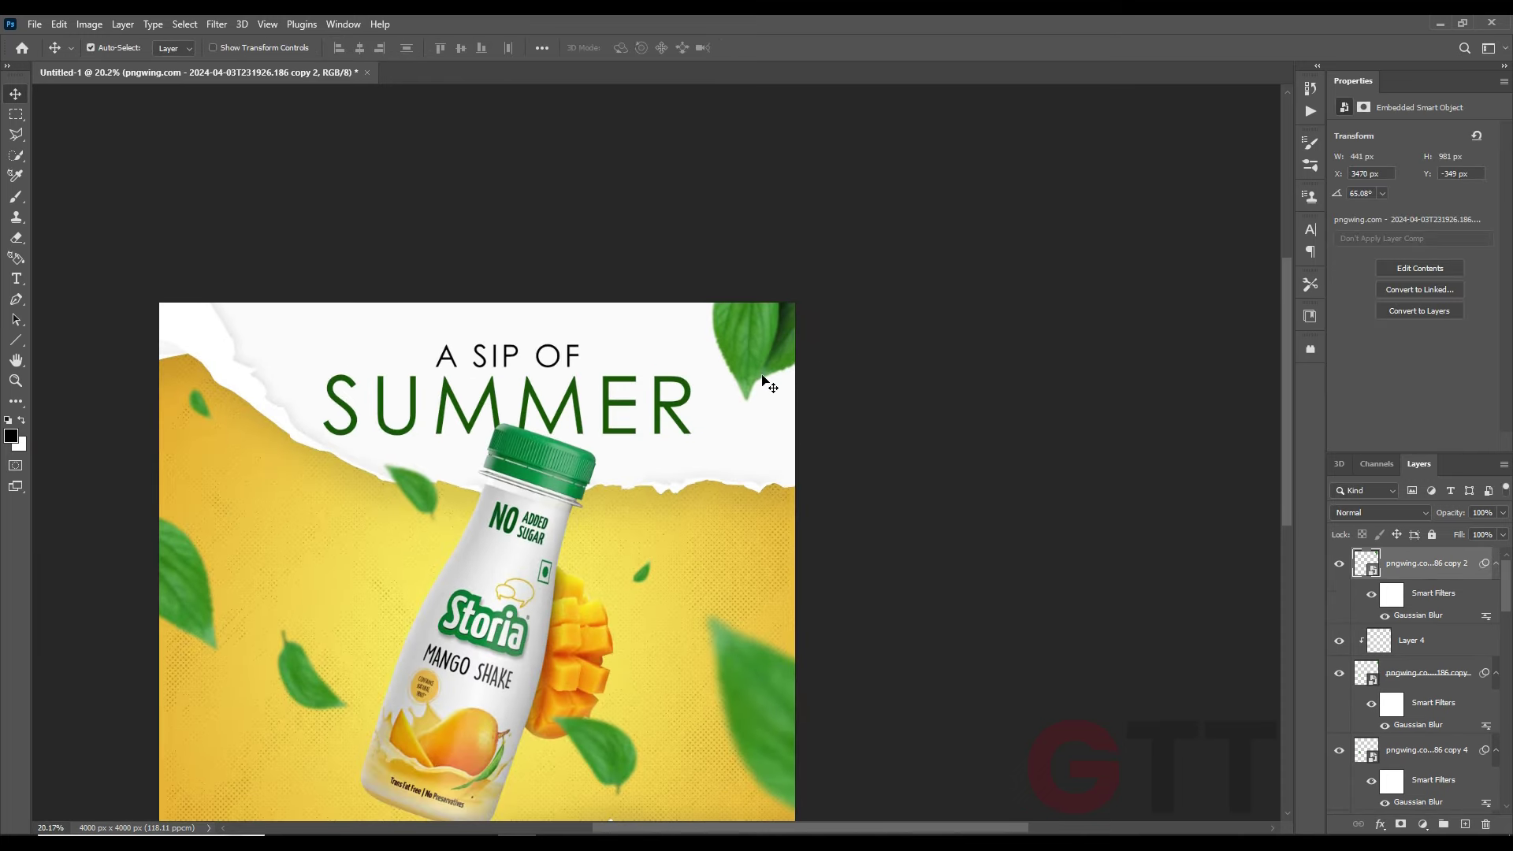
scroll(769, 385, up, 3)
Flip the corner leaf back and rotate it into its final angle
key(ctrl+t)
right_click(765, 353)
click(804, 666)
mouse_move(855, 331)
mouse_down()
mouse_move(847, 319)
mouse_move(906, 275)
mouse_up()
key(Return)
scroll(806, 374, down, 2)
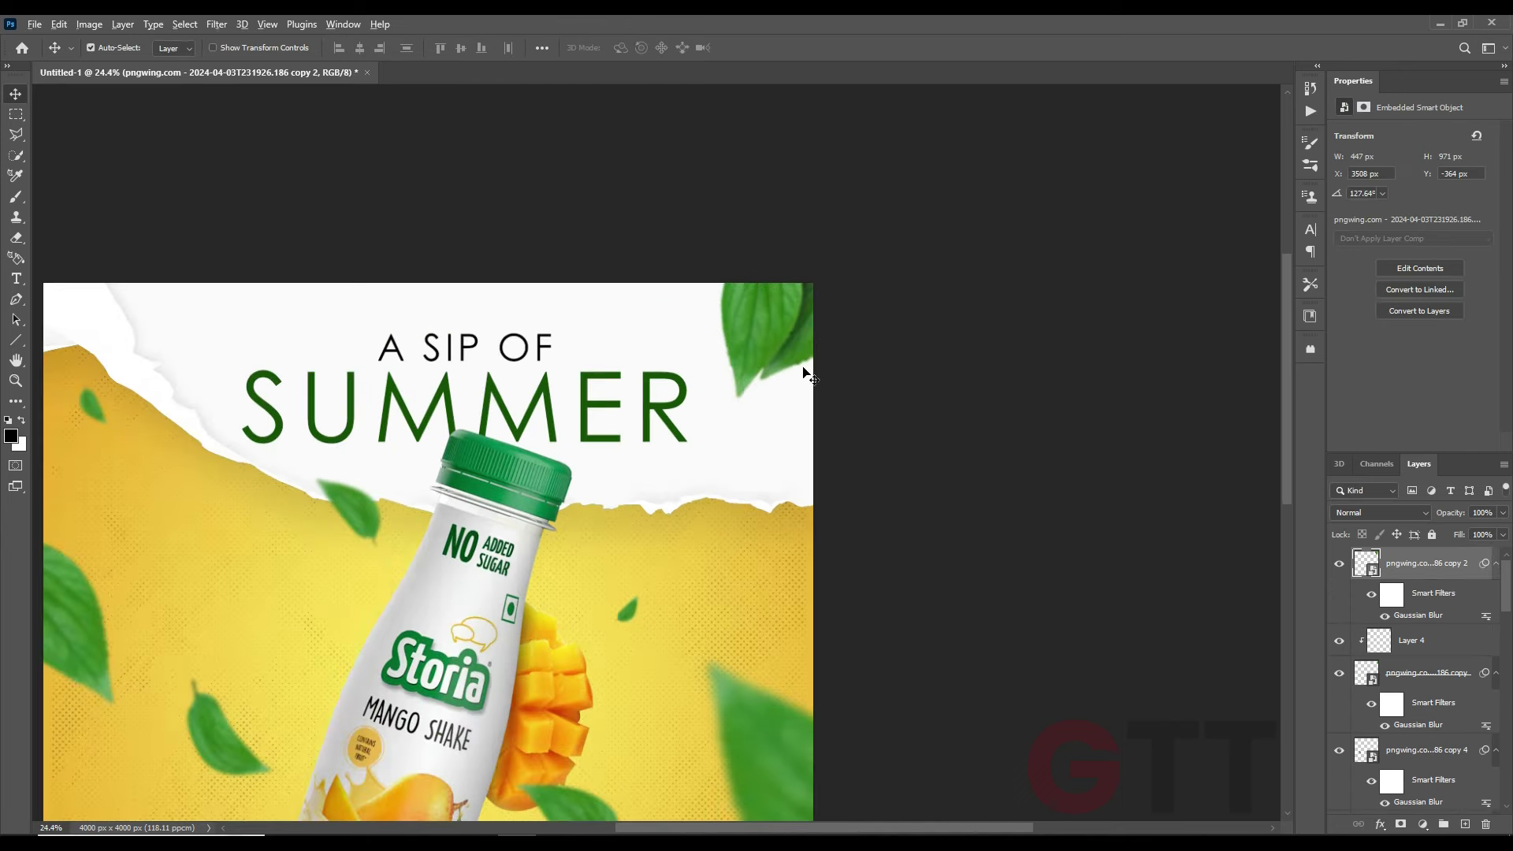
scroll(804, 373, down, 2)
drag(557, 561, 678, 468)
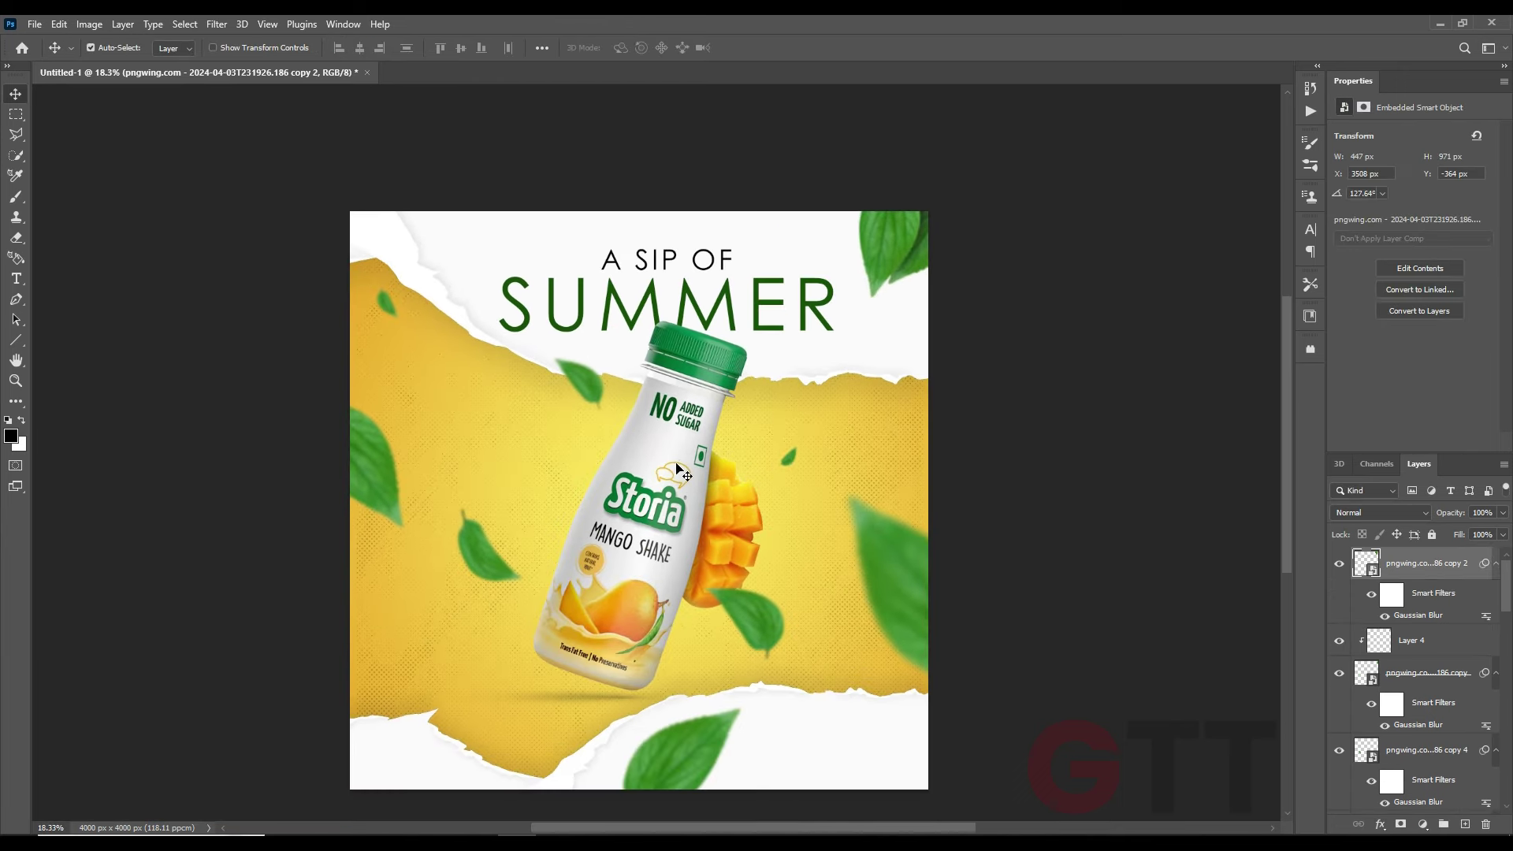
scroll(747, 497, up, 1)
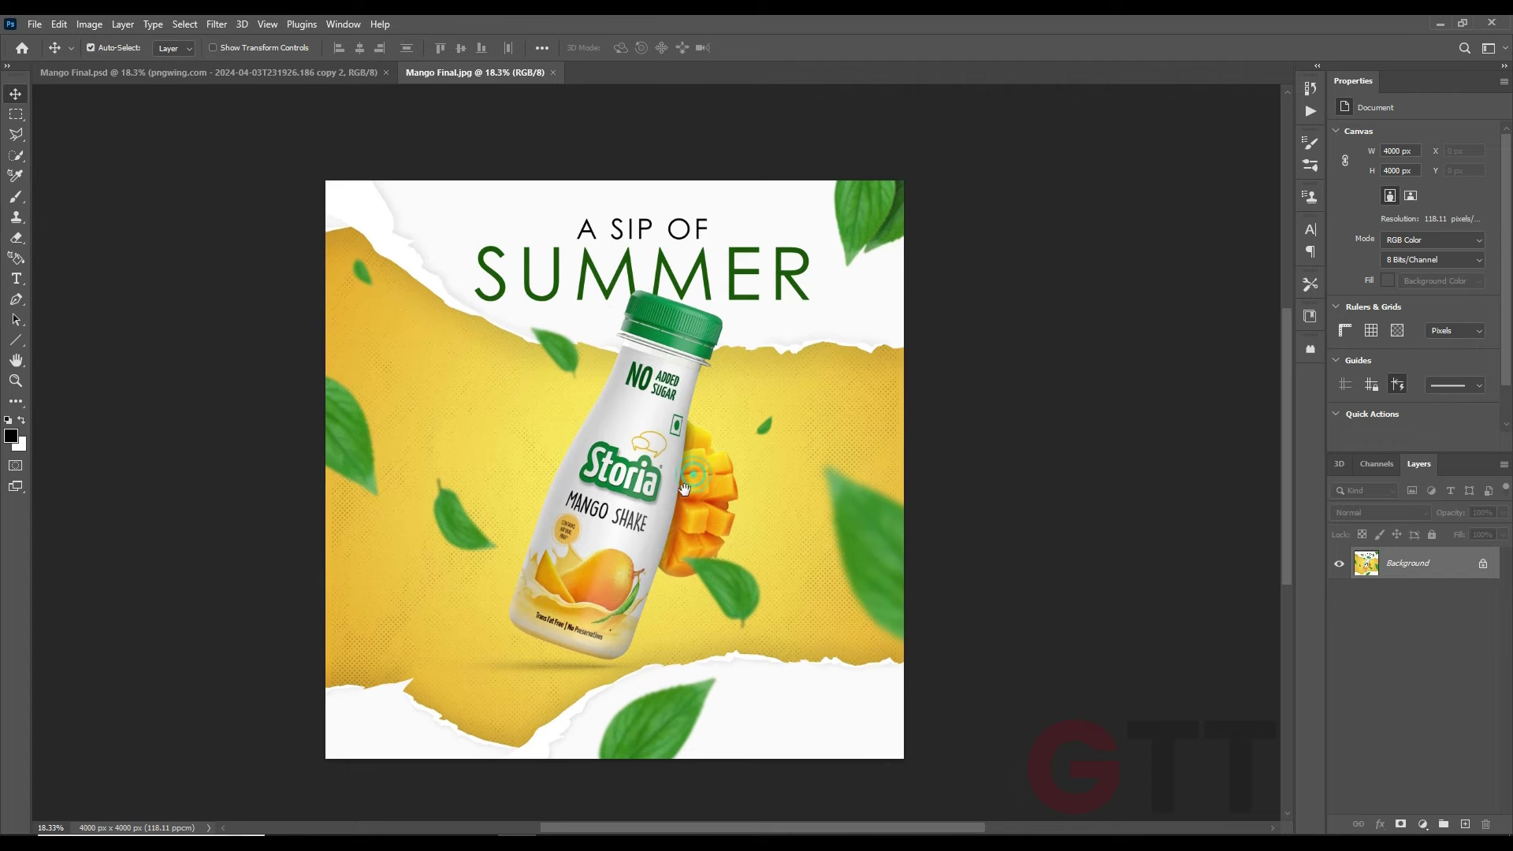
In Camera Raw, set Exposure -0.25, Highlights -26, Blacks -23, Texture +23 and Temperature +2
click(212, 27)
click(220, 140)
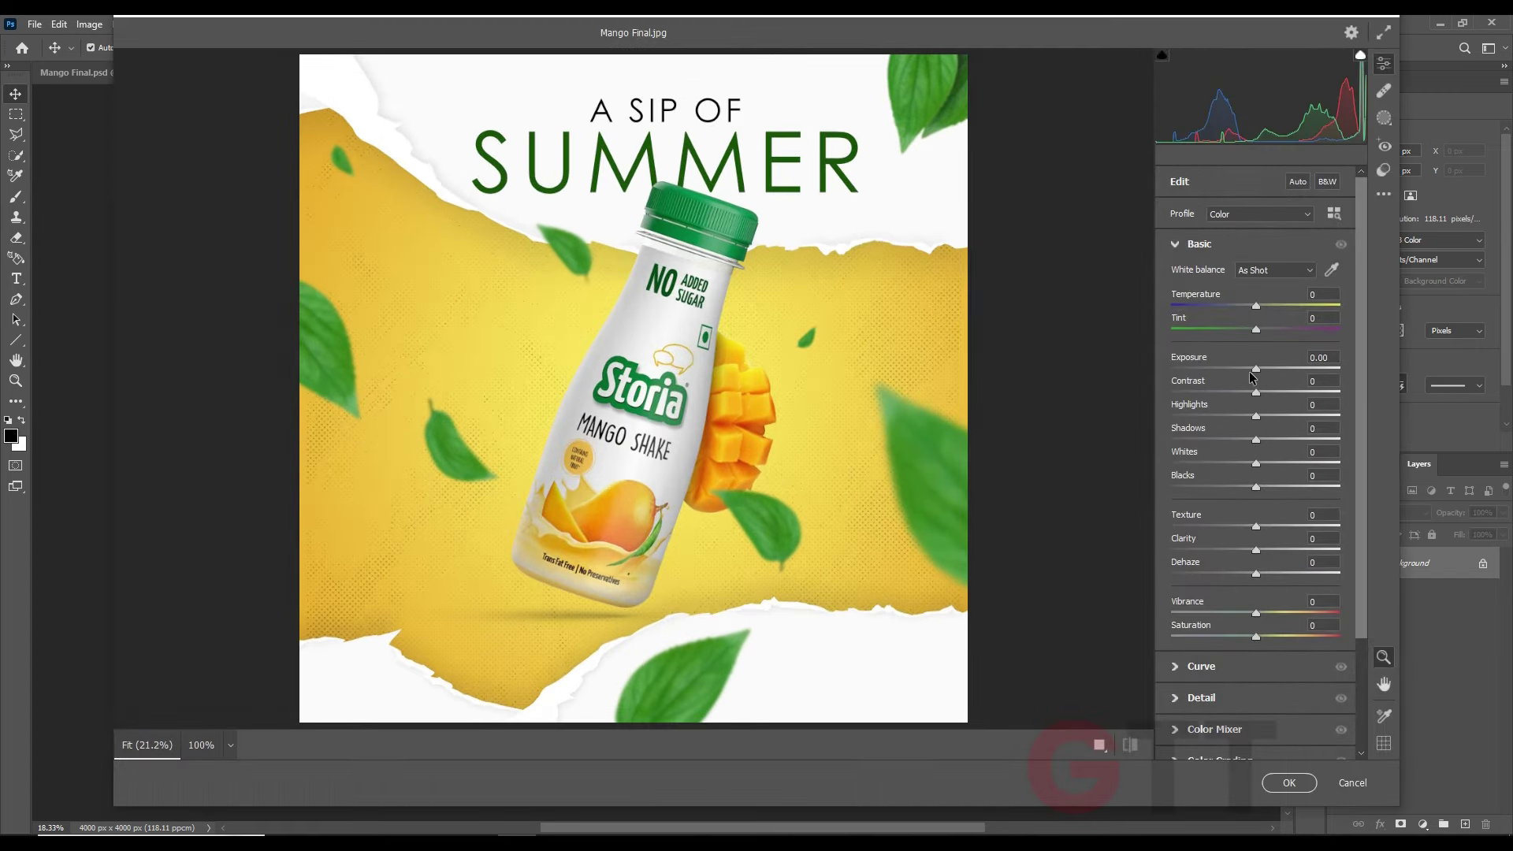
mouse_move(1265, 374)
mouse_down()
mouse_move(1250, 370)
mouse_move(1263, 393)
mouse_up()
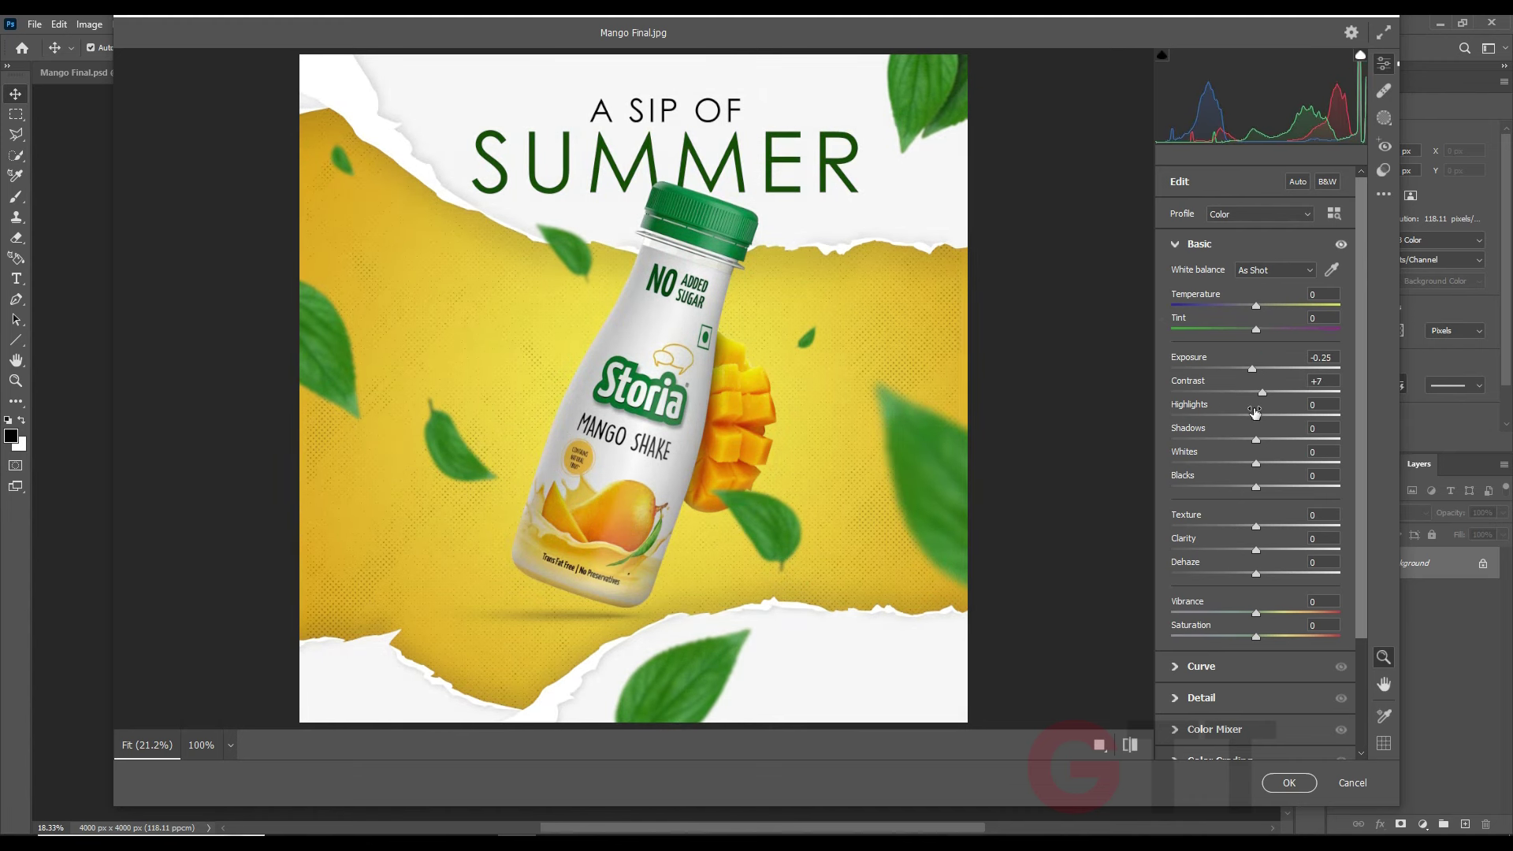
mouse_move(1249, 423)
mouse_down()
mouse_move(1235, 423)
mouse_move(1248, 467)
mouse_move(1237, 488)
mouse_up()
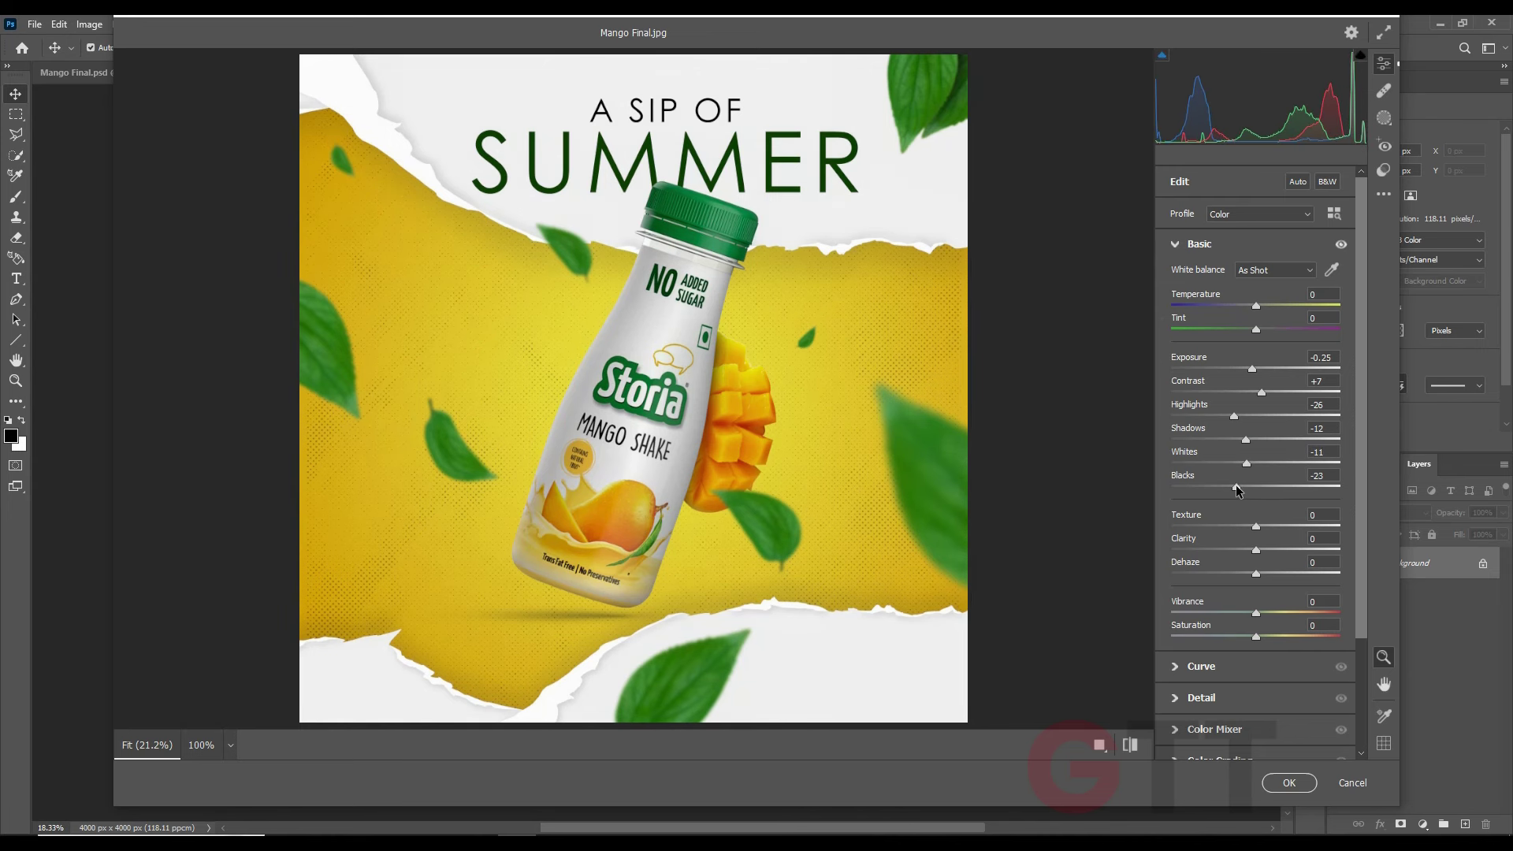
scroll(1237, 488, down, 3)
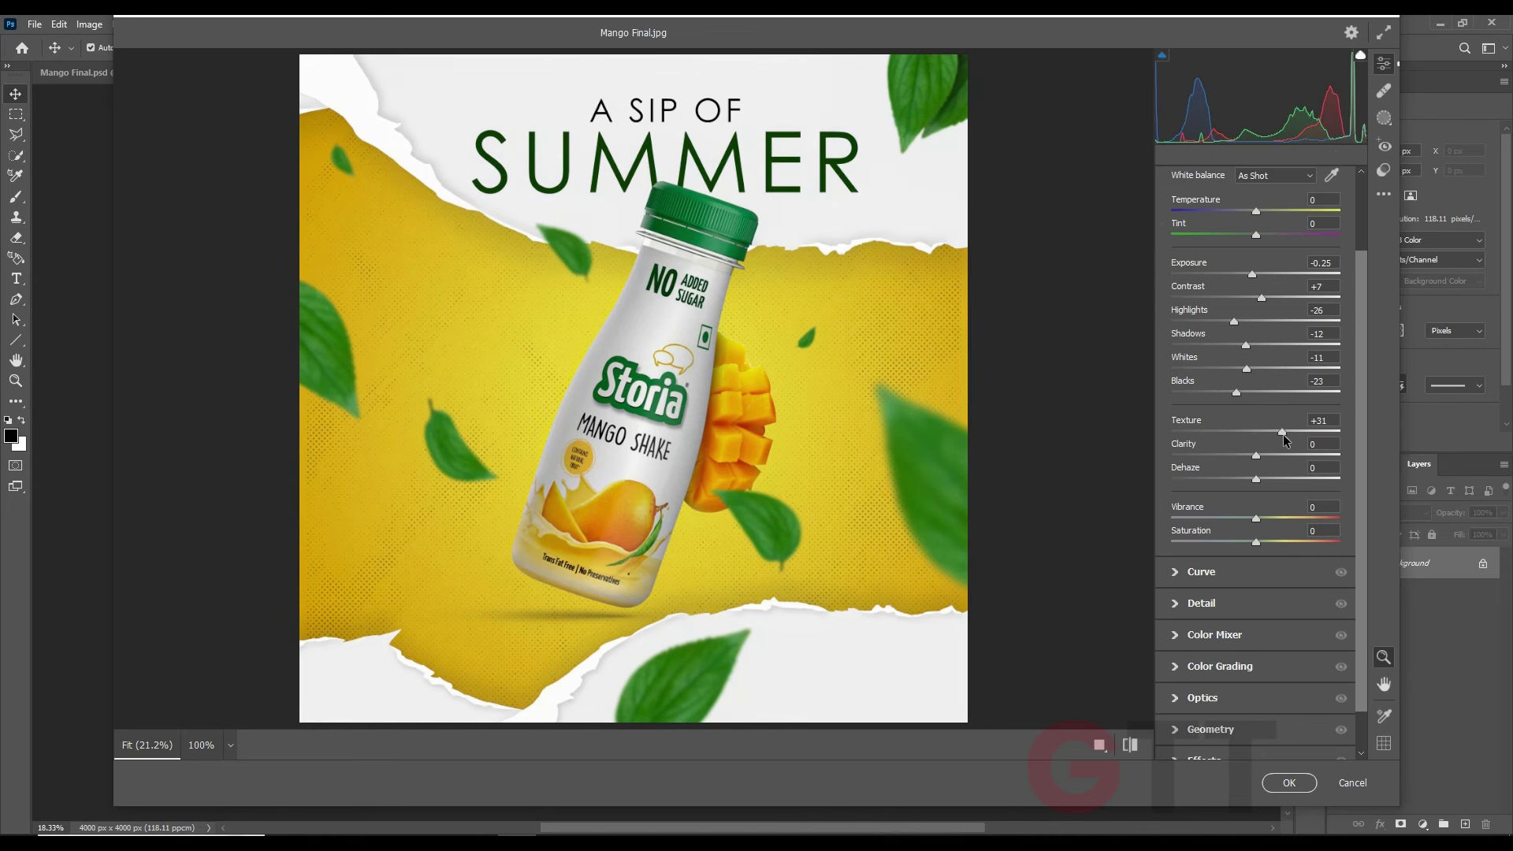
drag(1284, 434, 1258, 455)
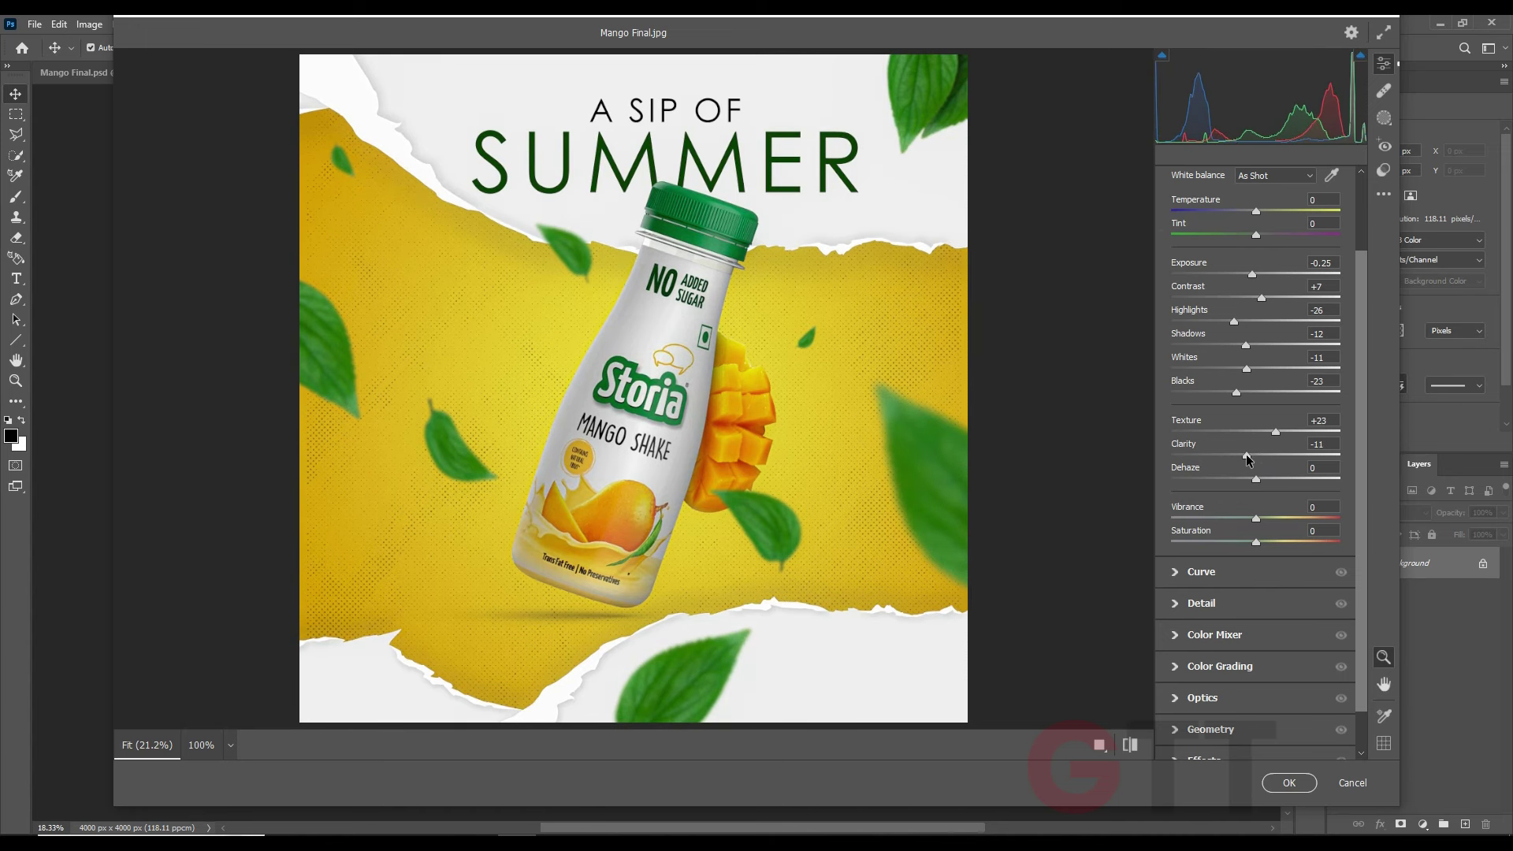
scroll(1252, 459, down, 2)
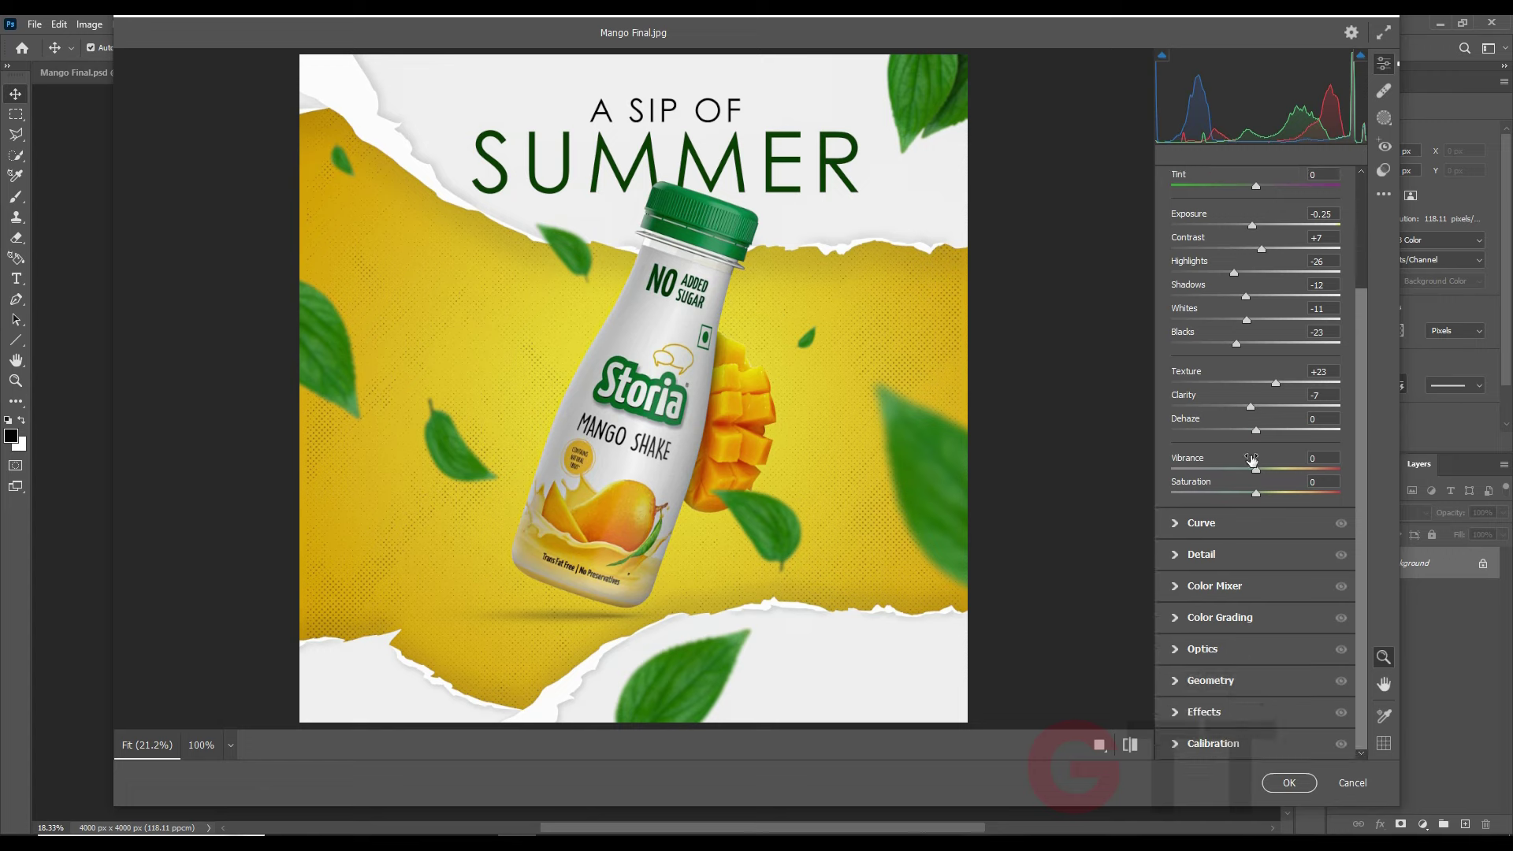
scroll(1227, 505, up, 5)
drag(1258, 304, 1256, 304)
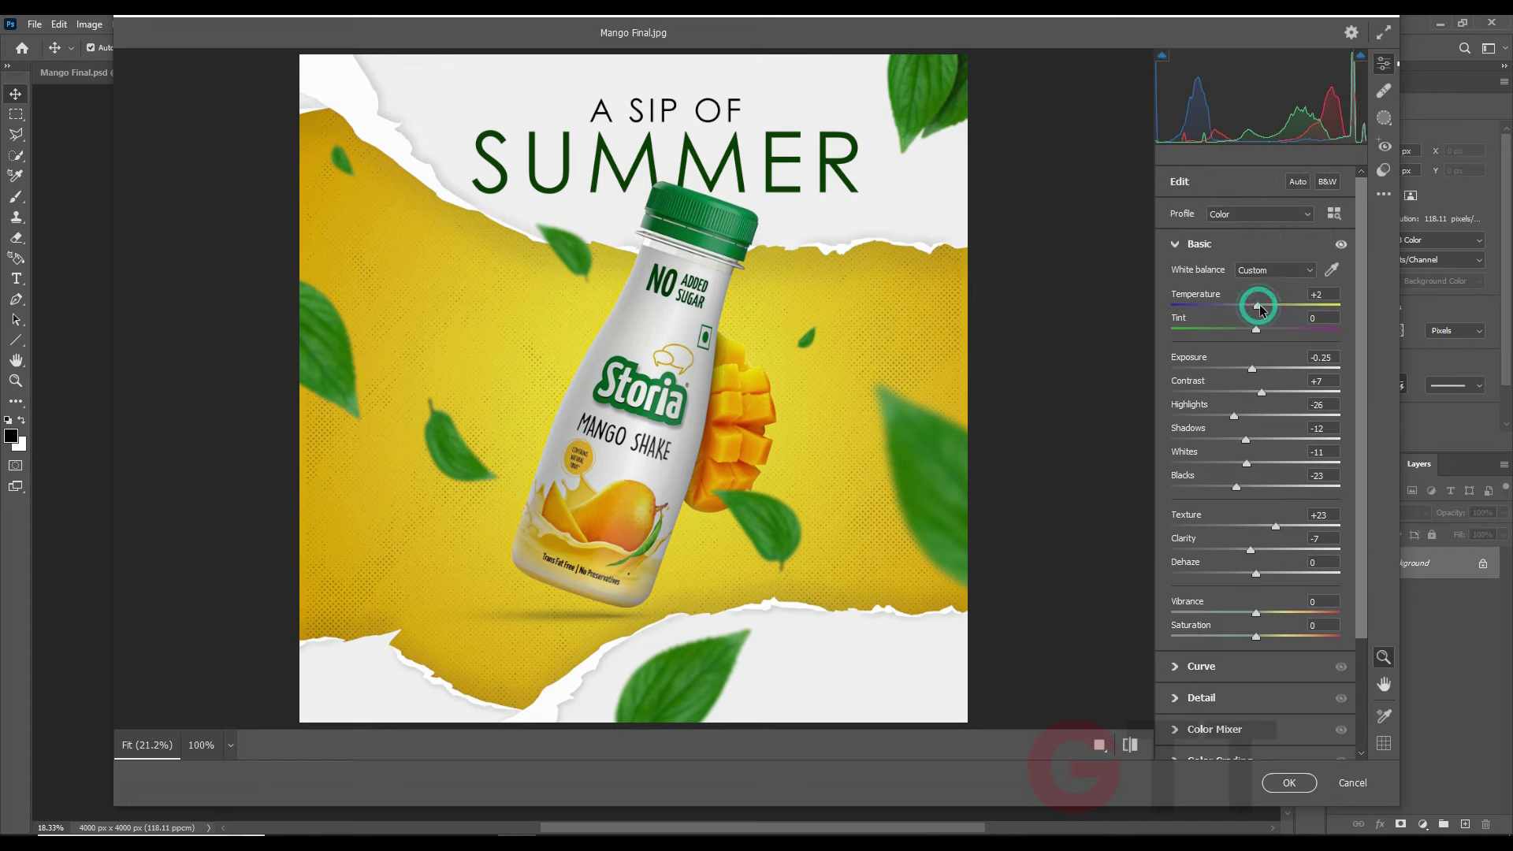
click(1288, 782)
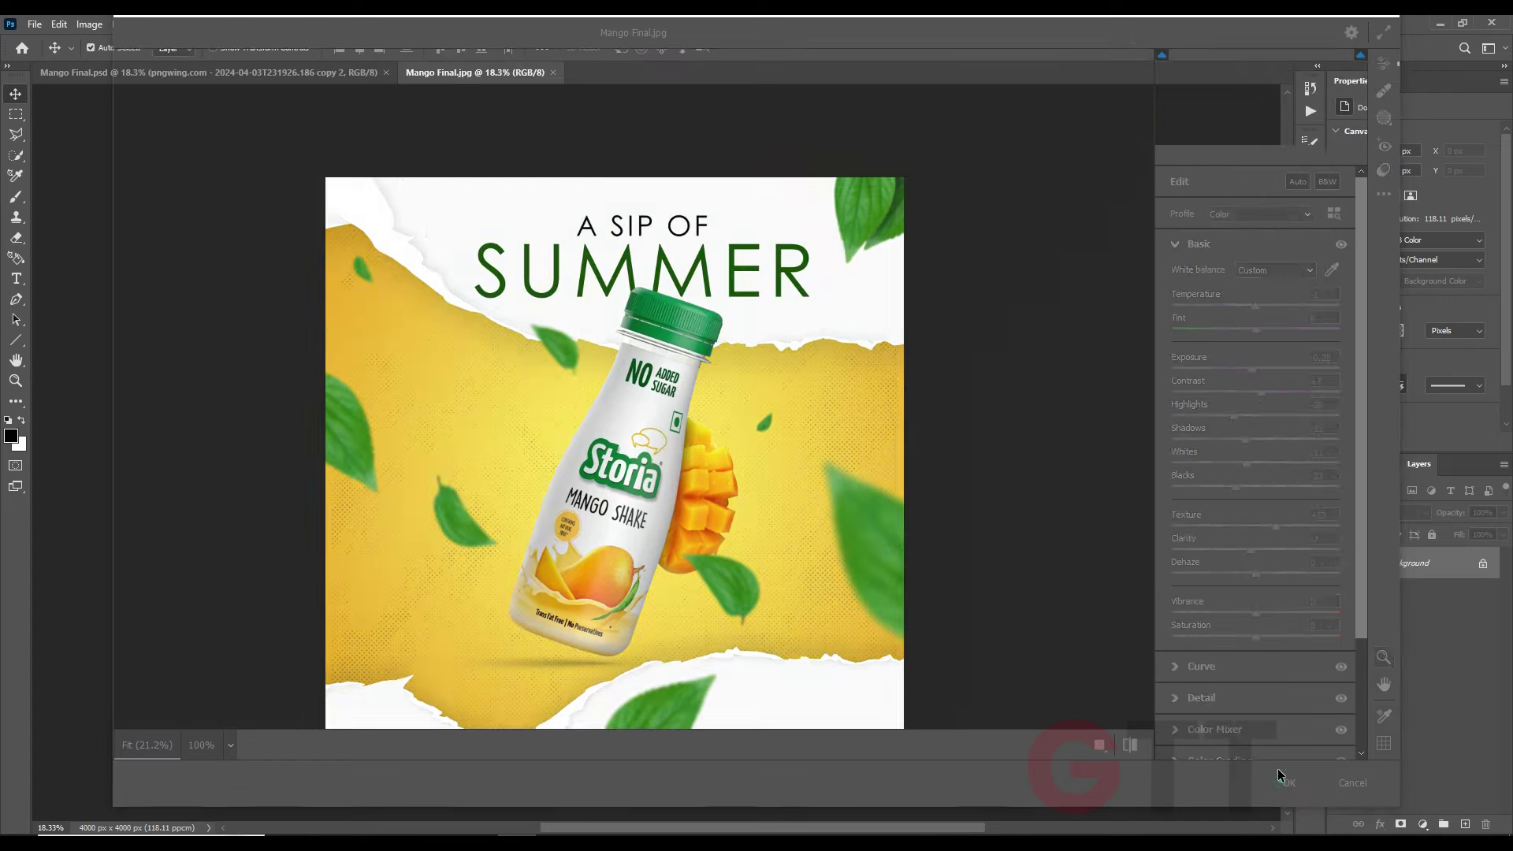